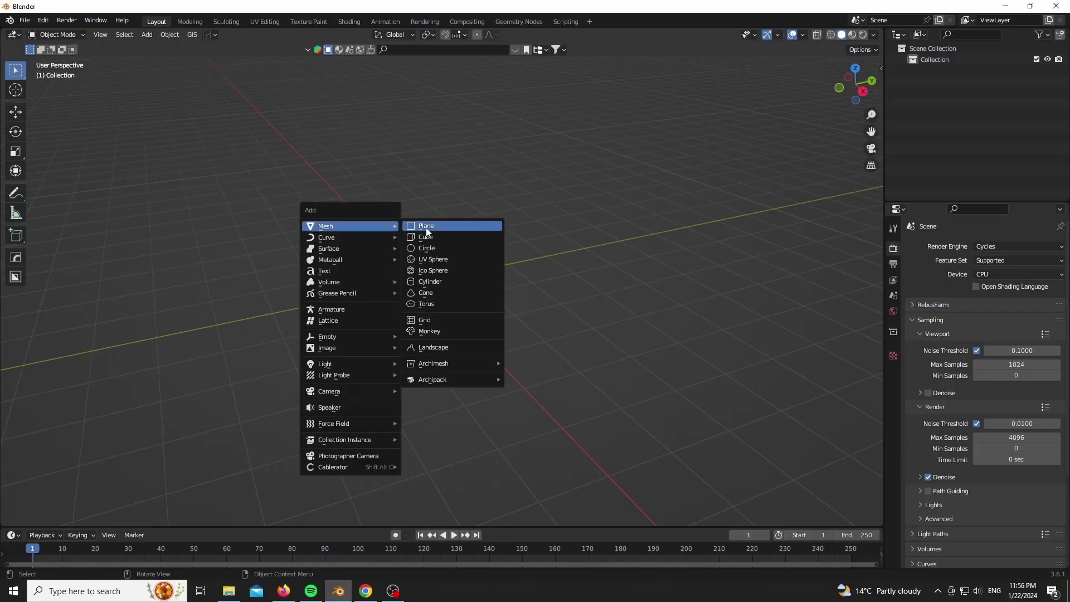
Add a plane mesh and scale it up by 100
{"action": "left_click", "coordinate": [427, 226]}
{"action": "scroll", "coordinate": [473, 423], "scroll_direction": "down", "scroll_amount": 4}
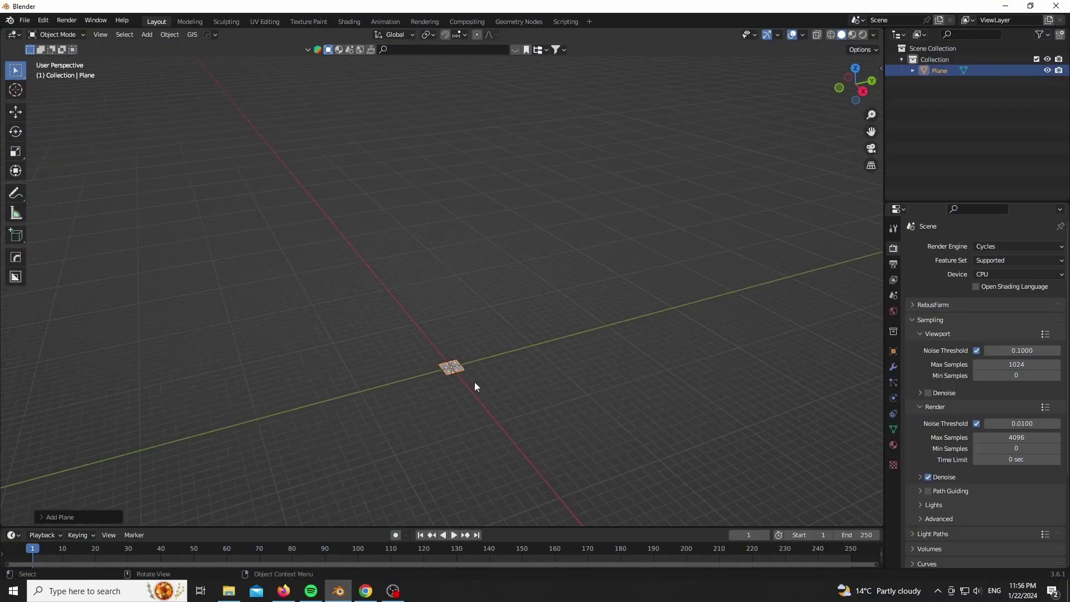
{"action": "type", "text": "s100"}
{"action": "key", "text": "Return"}
{"action": "scroll", "coordinate": [529, 223], "scroll_direction": "down", "scroll_amount": 9}
{"action": "key", "text": "n"}
{"action": "left_click", "coordinate": [877, 118]}
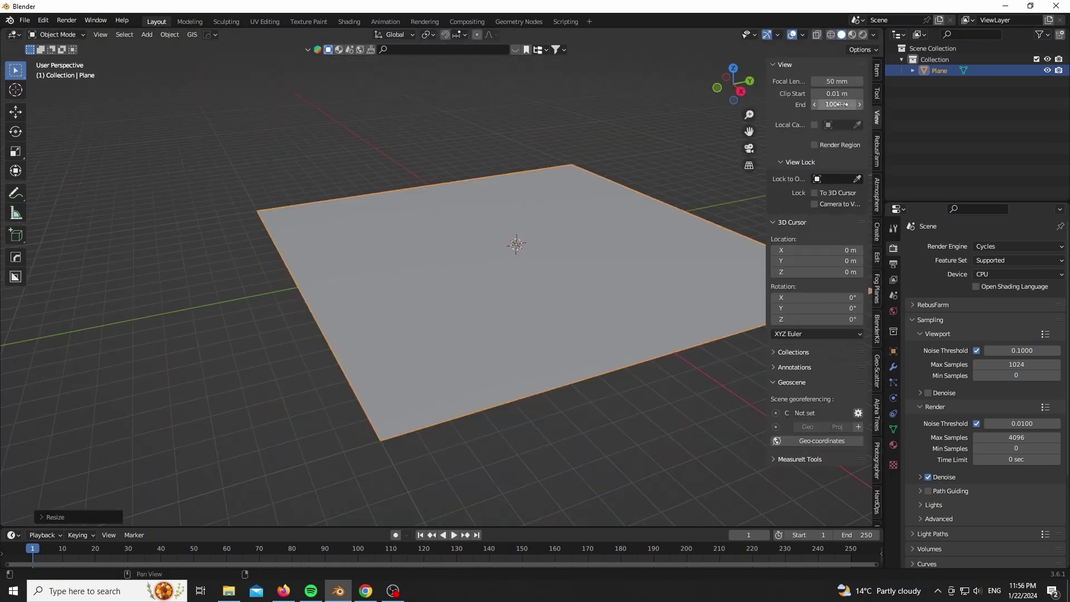
{"action": "key", "text": "n"}
{"action": "scroll", "coordinate": [430, 262], "scroll_direction": "up", "scroll_amount": 2}
Add a camera and level its rotation so that it looks straight along the Y axis
{"action": "key", "text": "shift+a"}
{"action": "mouse_move", "coordinate": [430, 427]}
{"action": "left_click", "coordinate": [479, 423]}
{"action": "key", "text": "KP_7"}
{"action": "scroll", "coordinate": [563, 356], "scroll_direction": "down", "scroll_amount": 5}
{"action": "left_click", "coordinate": [894, 352]}
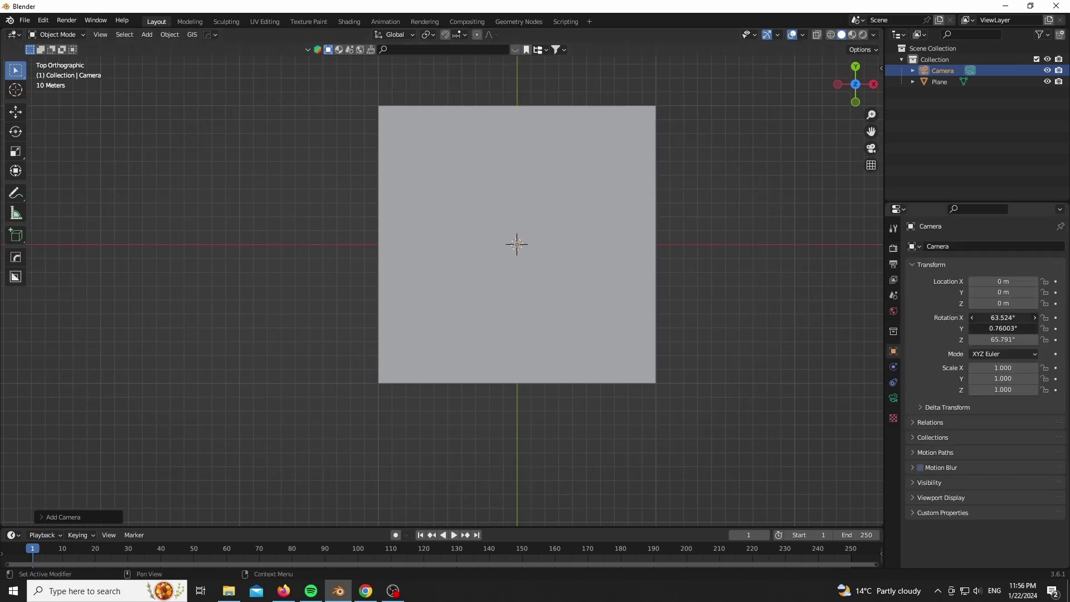
Move the camera along Y to the plane's front edge
{"action": "key", "text": "g"}
{"action": "key", "text": "y"}
{"action": "left_click", "coordinate": [537, 396]}
{"action": "scroll", "coordinate": [537, 396], "scroll_direction": "up", "scroll_amount": 4}
Set the camera's focal length to 22 mm and raise it along Z above the plane
{"action": "left_click", "coordinate": [893, 398]}
{"action": "left_click", "coordinate": [1008, 300]}
{"action": "type", "text": "22"}
{"action": "key", "text": "Return"}
{"action": "key", "text": "KP_0"}
{"action": "key", "text": "g"}
{"action": "key", "text": "z"}
{"action": "left_click", "coordinate": [561, 362]}
Set the render resolution to 2000 by 1500 px
{"action": "left_click", "coordinate": [893, 263]}
{"action": "left_click", "coordinate": [1011, 261]}
{"action": "type", "text": "200"}
{"action": "key", "text": "Return"}
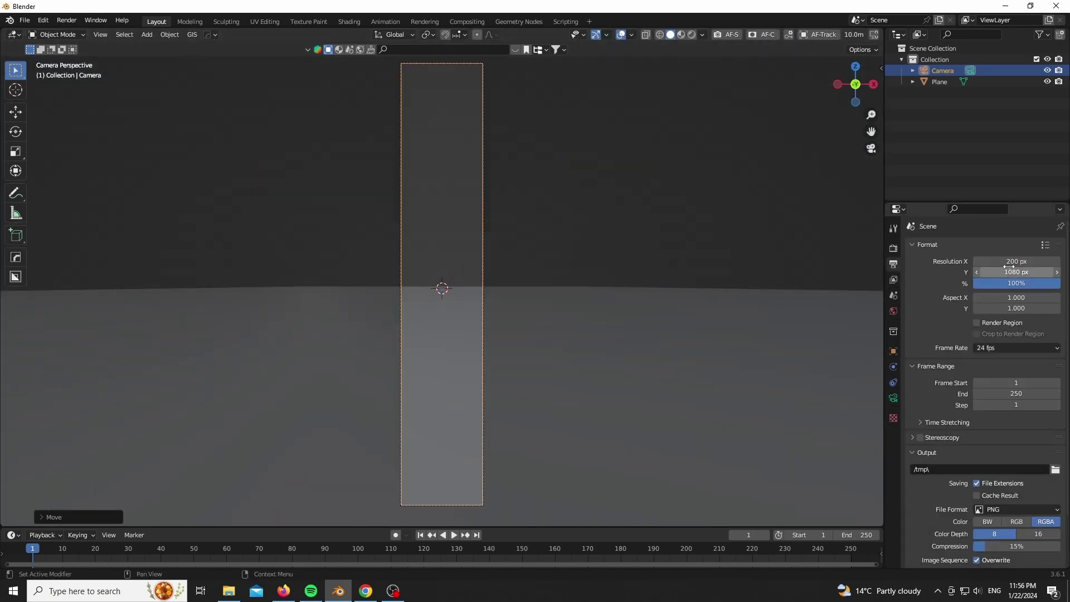
{"action": "type", "text": "0"}
{"action": "left_click", "coordinate": [1001, 271]}
{"action": "key", "text": "Return"}
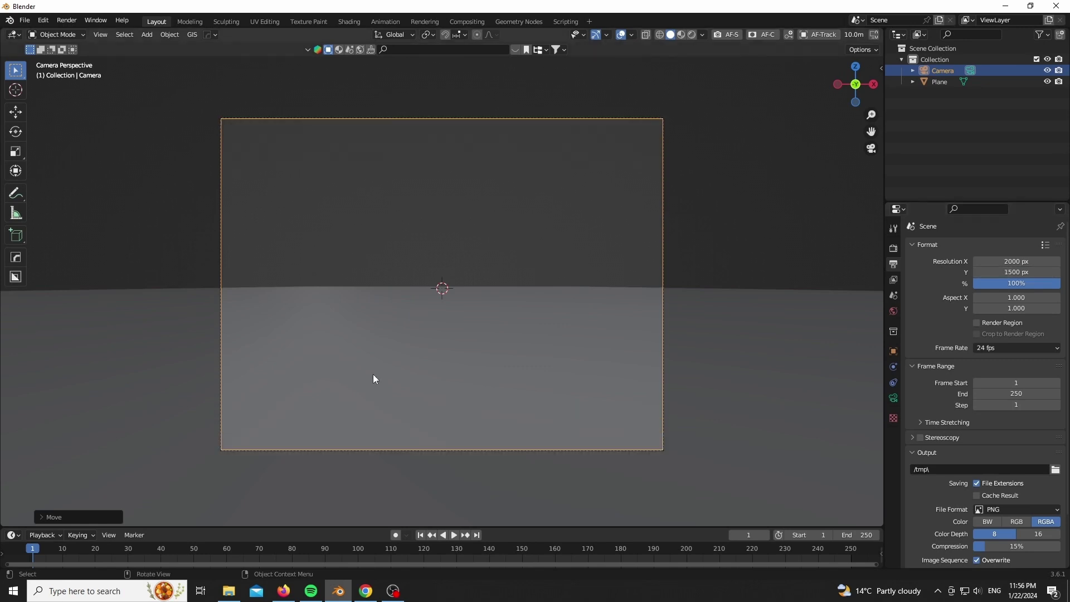
Set the camera's focal length to 20 mm and shift the camera along the Y axis
{"action": "left_click", "coordinate": [894, 397]}
{"action": "scroll", "coordinate": [501, 424], "scroll_direction": "up", "scroll_amount": 1}
{"action": "key", "text": "g"}
{"action": "key", "text": "y"}
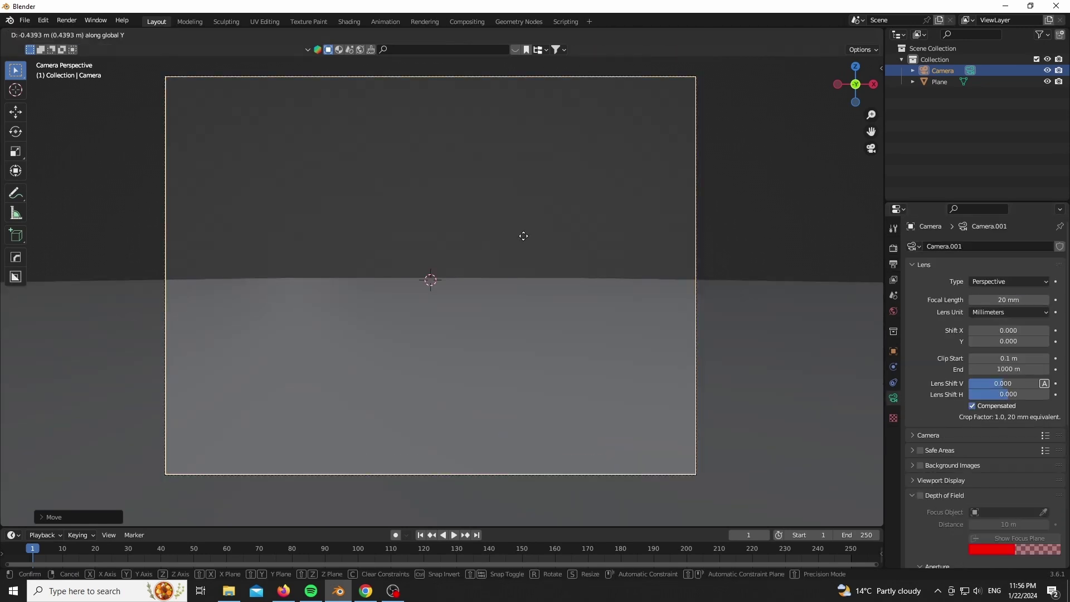
{"action": "left_click", "coordinate": [500, 79]}
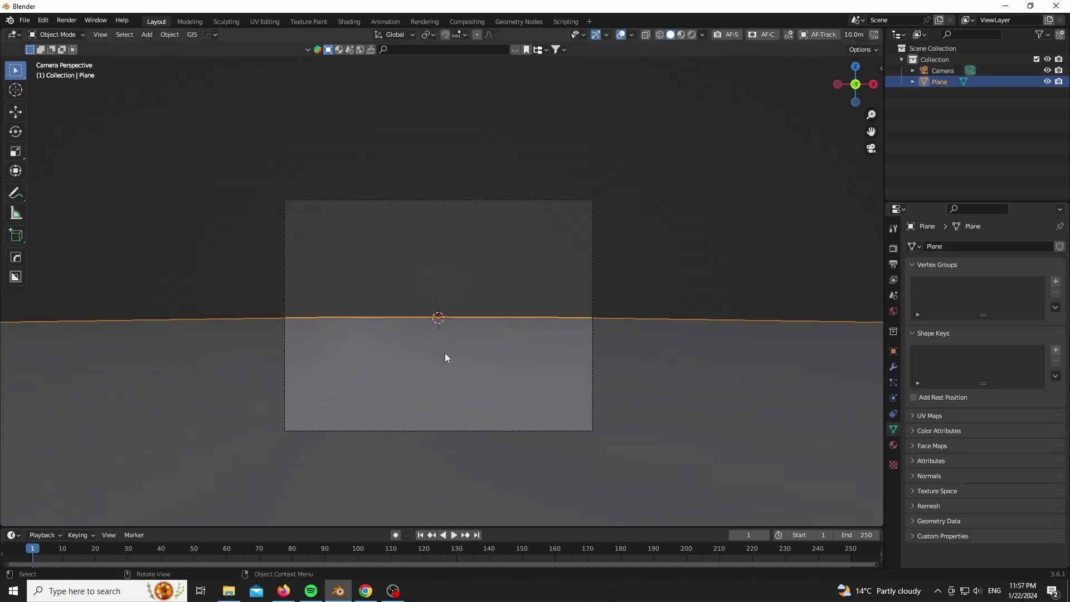
Add a Path curve at the plane's centre
{"action": "middle_click_drag", "start_coordinate": [445, 354], "coordinate": [447, 384]}
{"action": "scroll", "coordinate": [447, 384], "scroll_direction": "down", "scroll_amount": 3}
{"action": "scroll", "coordinate": [543, 450], "scroll_direction": "up", "scroll_amount": 1}
{"action": "scroll", "coordinate": [544, 450], "scroll_direction": "down", "scroll_amount": 2}
{"action": "key", "text": "shift+a"}
{"action": "mouse_move", "coordinate": [478, 52]}
{"action": "left_click", "coordinate": [553, 105]}
{"action": "key", "text": "KP_7"}
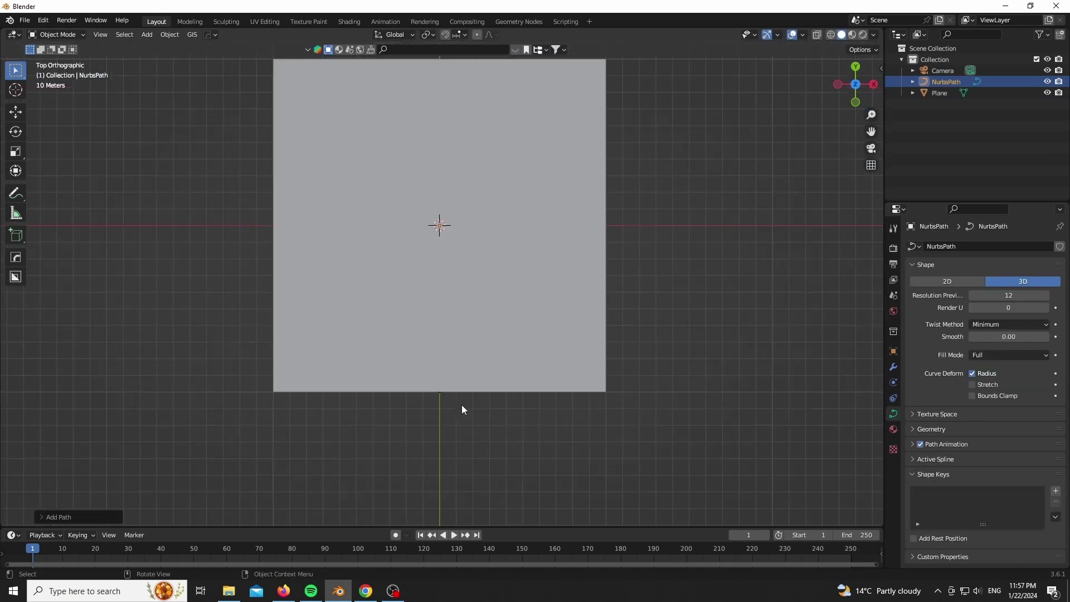
{"action": "scroll", "coordinate": [468, 334], "scroll_direction": "down", "scroll_amount": 2}
{"action": "scroll", "coordinate": [475, 312], "scroll_direction": "up", "scroll_amount": 3}
Rotate all of the path's control points 90° about Z so that the curve runs along Y
{"action": "key", "text": "Tab"}
{"action": "type", "text": "r"}
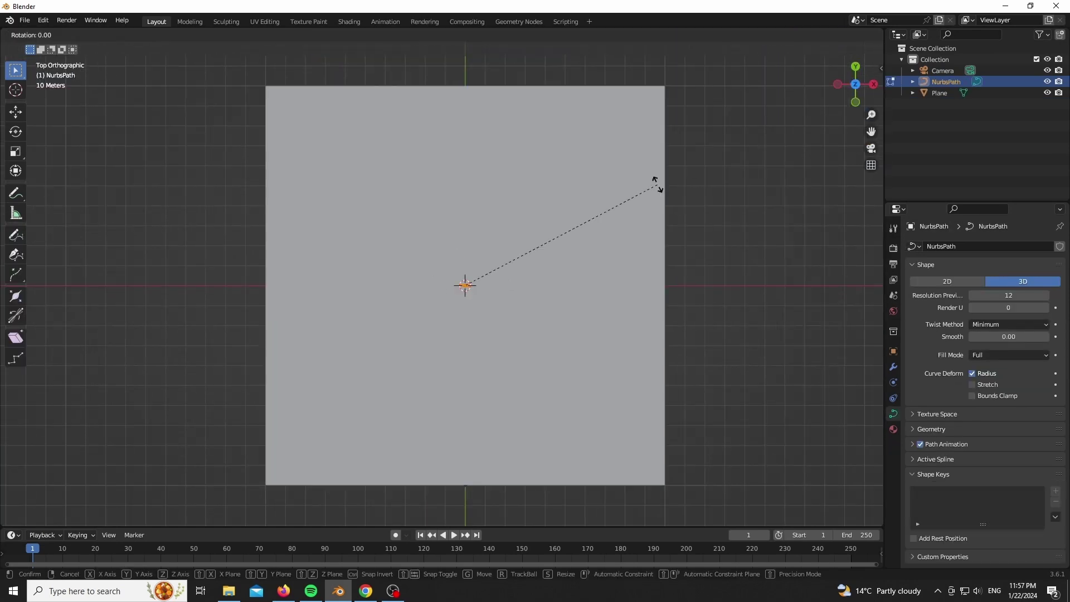
{"action": "type", "text": "z90"}
{"action": "left_click", "coordinate": [658, 185]}
{"action": "scroll", "coordinate": [453, 346], "scroll_direction": "up", "scroll_amount": 1}
Move the path's control points one by one to form a gently winding line from beyond the plane's far edge towards the camera
{"action": "left_click", "coordinate": [475, 260]}
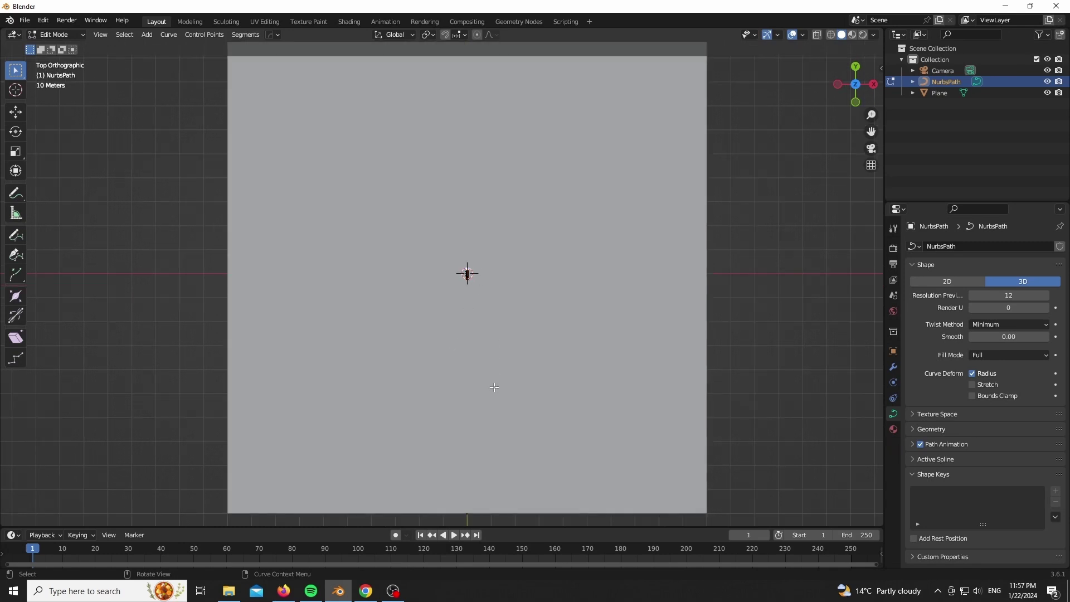
{"action": "scroll", "coordinate": [494, 388], "scroll_direction": "down", "scroll_amount": 1}
{"action": "key", "text": "g"}
{"action": "left_click", "coordinate": [488, 180]}
{"action": "left_click", "coordinate": [477, 280]}
{"action": "key", "text": "g"}
{"action": "left_click", "coordinate": [482, 260]}
{"action": "key", "text": "g"}
{"action": "left_click", "coordinate": [490, 269]}
{"action": "left_click", "coordinate": [487, 311]}
{"action": "key", "text": "g"}
{"action": "left_click", "coordinate": [484, 401]}
Extrude the path's near end twice to extend the curve to the plane's front edge
{"action": "key", "text": "e"}
{"action": "left_click", "coordinate": [477, 444]}
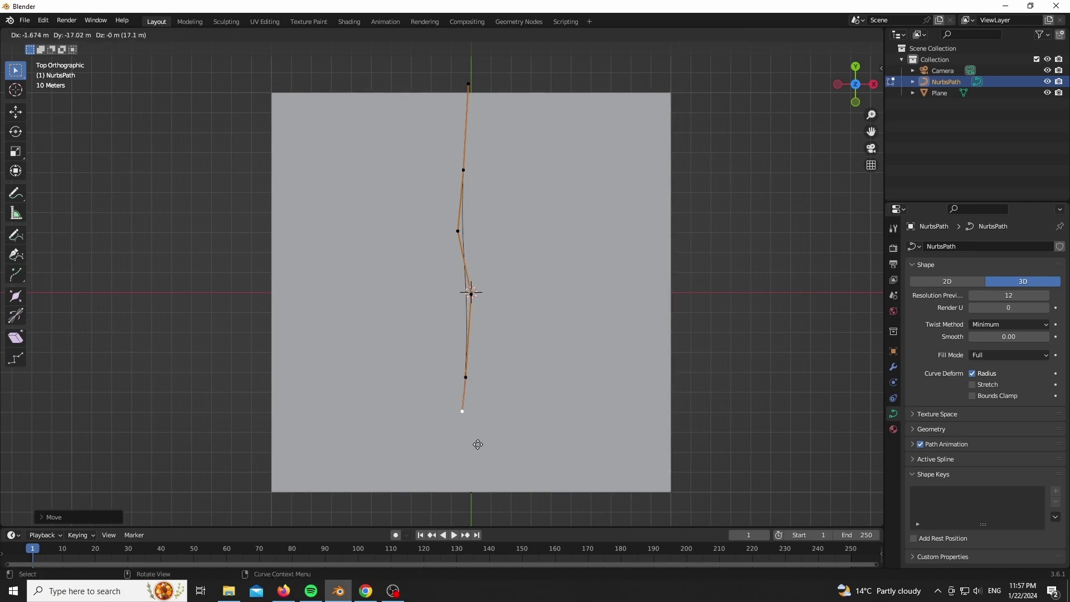
{"action": "left_click", "coordinate": [487, 478]}
{"action": "key", "text": "e"}
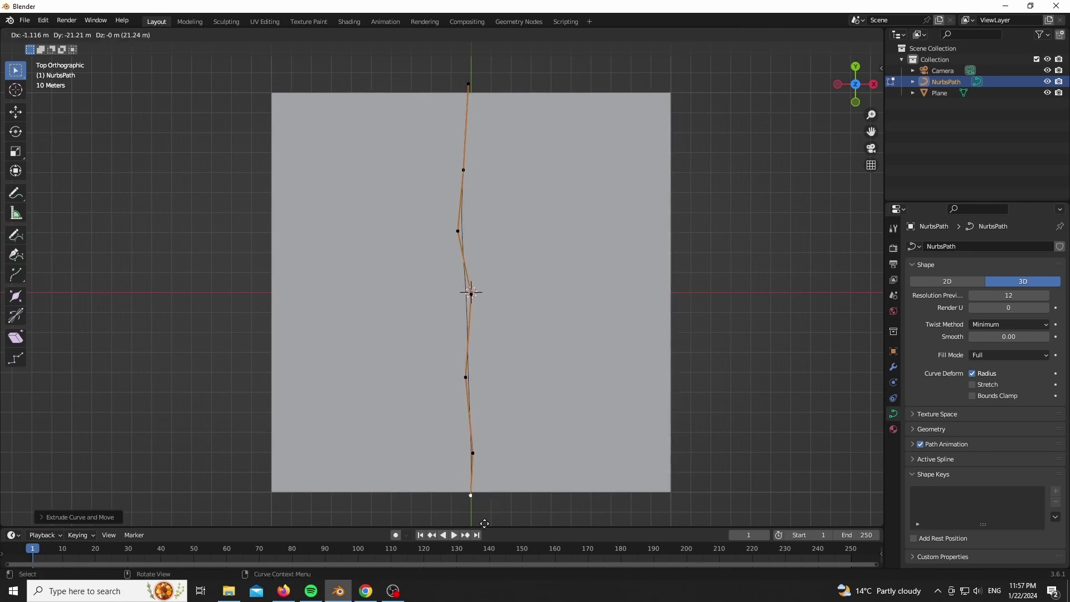
{"action": "left_click", "coordinate": [484, 523]}
{"action": "key", "text": "Tab"}
Thicken the path into a round tube by setting its bevel depth to 0.545 m
{"action": "key", "text": "KP_0"}
{"action": "scroll", "coordinate": [517, 386], "scroll_direction": "down", "scroll_amount": 1}
{"action": "scroll", "coordinate": [458, 453], "scroll_direction": "up", "scroll_amount": 2}
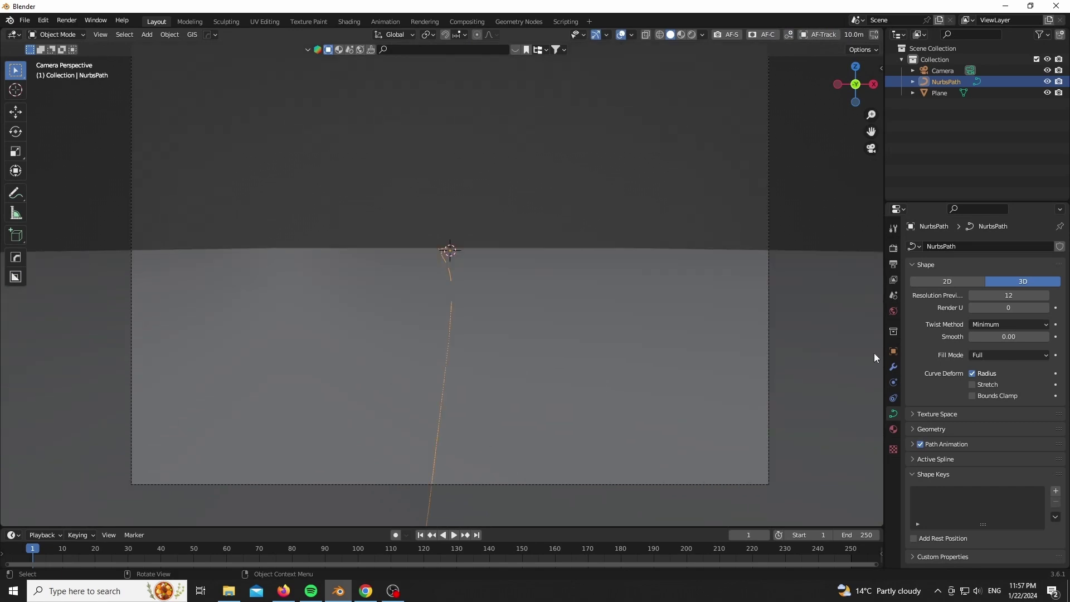
{"action": "left_click", "coordinate": [922, 428]}
{"action": "scroll", "coordinate": [1011, 362], "scroll_direction": "down", "scroll_amount": 5}
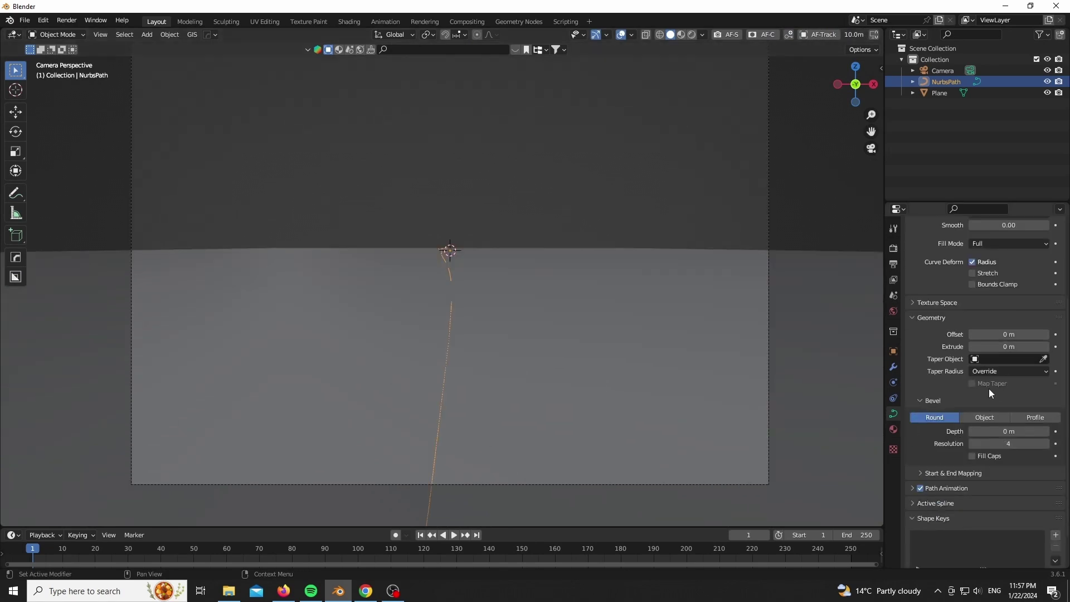
{"action": "left_click_drag", "start_coordinate": [998, 431], "coordinate": [1035, 431]}
Adjust the tube's height along Z relative to the plane
{"action": "left_click_drag", "start_coordinate": [844, 89], "coordinate": [860, 91]}
{"action": "scroll", "coordinate": [544, 386], "scroll_direction": "down", "scroll_amount": 5}
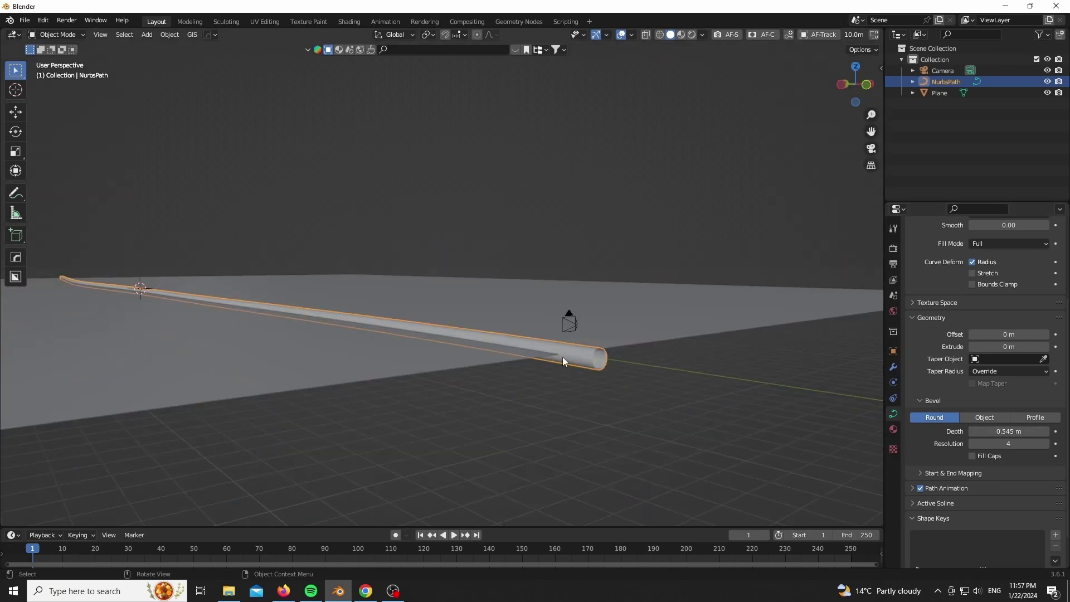
{"action": "middle_click_drag", "start_coordinate": [545, 386], "coordinate": [543, 370]}
{"action": "scroll", "coordinate": [543, 371], "scroll_direction": "up", "scroll_amount": 2}
{"action": "key", "text": "g"}
{"action": "key", "text": "z"}
{"action": "left_click", "coordinate": [539, 341]}
{"action": "key", "text": "KP_0"}
Subdivide the ground plane with 10 cuts and subdivide it a second time
{"action": "left_click", "coordinate": [569, 358]}
{"action": "key", "text": "Tab"}
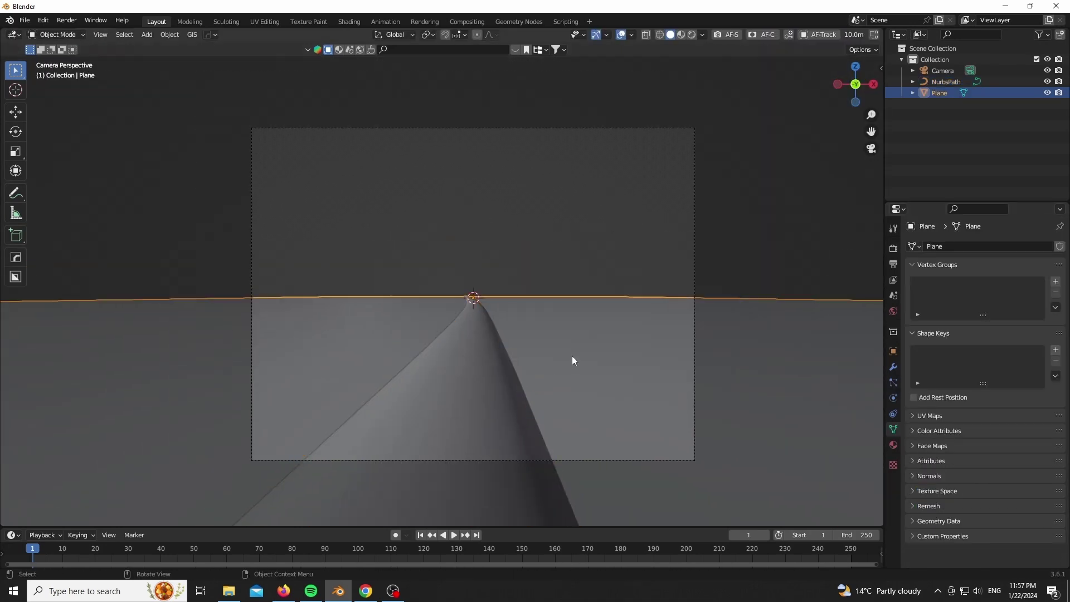
{"action": "right_click", "coordinate": [570, 355]}
{"action": "left_click", "coordinate": [529, 331]}
{"action": "left_click", "coordinate": [59, 513]}
{"action": "left_click", "coordinate": [139, 441]}
{"action": "type", "text": "10"}
{"action": "key", "text": "Return"}
{"action": "right_click", "coordinate": [467, 310]}
{"action": "left_click", "coordinate": [467, 310]}
{"action": "right_click", "coordinate": [598, 325]}
{"action": "key", "text": "Tab"}
Add a Subdivision Surface modifier to the ground plane
{"action": "left_click", "coordinate": [893, 367]}
{"action": "left_click", "coordinate": [985, 245]}
{"action": "left_click", "coordinate": [819, 448]}
{"action": "left_click", "coordinate": [1042, 265]}
{"action": "left_click", "coordinate": [1003, 246]}
{"action": "left_click", "coordinate": [823, 450]}
Enable proportional editing and raise a distant ground vertex left of the path into a broad hill
{"action": "key", "text": "Tab"}
{"action": "scroll", "coordinate": [310, 336], "scroll_direction": "up", "scroll_amount": 5}
{"action": "key", "text": "o"}
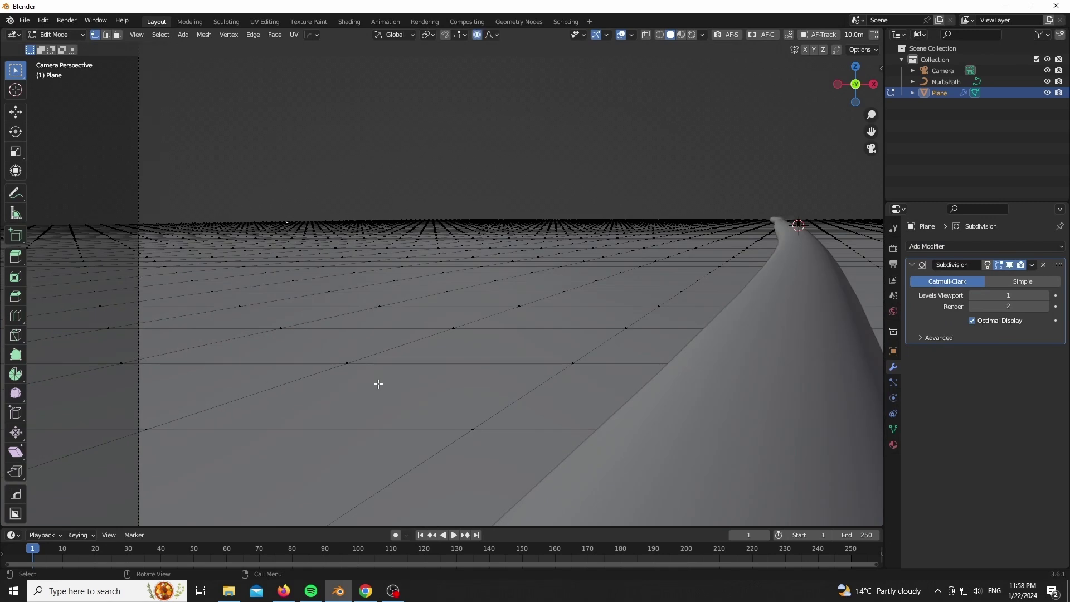
{"action": "scroll", "coordinate": [379, 383], "scroll_direction": "down", "scroll_amount": 3}
{"action": "key", "text": "g"}
{"action": "key", "text": "z"}
{"action": "scroll", "coordinate": [306, 401], "scroll_direction": "down", "scroll_amount": 20}
{"action": "left_click", "coordinate": [307, 398]}
Raise two more distant hills, one right of the path by about 2.87 m and one left of it by about 1.89 m
{"action": "scroll", "coordinate": [308, 374], "scroll_direction": "down", "scroll_amount": 3}
{"action": "left_click", "coordinate": [522, 353]}
{"action": "key", "text": "g"}
{"action": "left_click", "coordinate": [522, 454]}
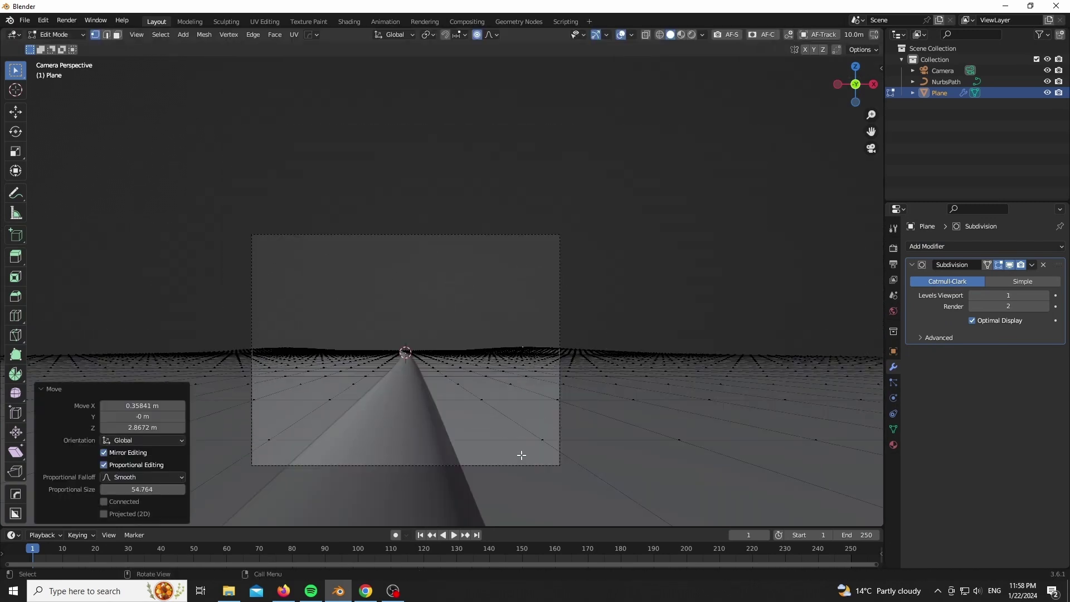
{"action": "scroll", "coordinate": [375, 239], "scroll_direction": "up", "scroll_amount": 3}
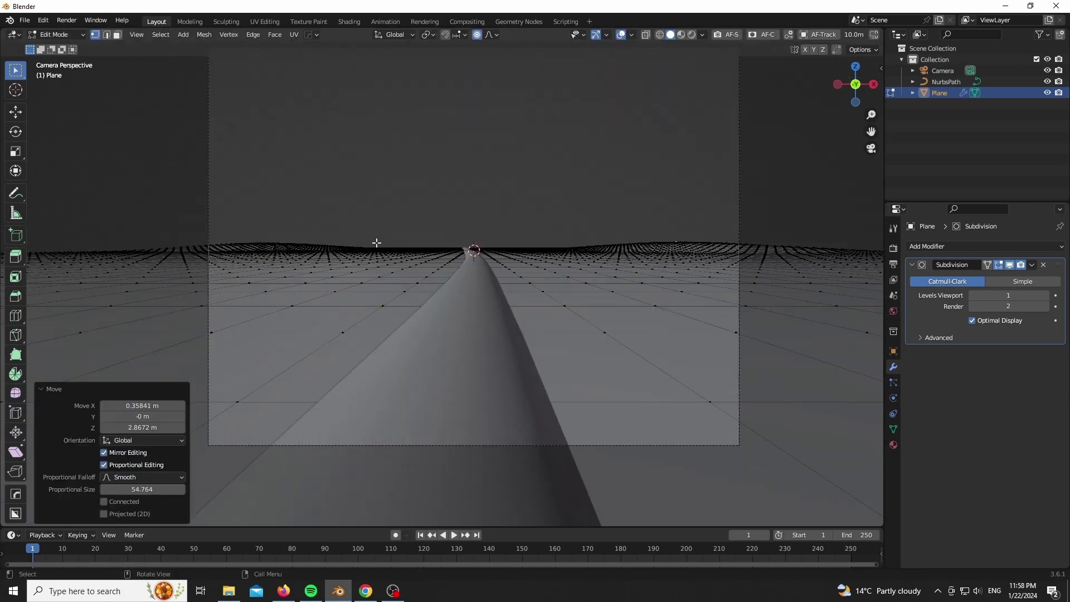
{"action": "key", "text": "g"}
{"action": "scroll", "coordinate": [192, 287], "scroll_direction": "up", "scroll_amount": 8}
{"action": "left_click", "coordinate": [191, 286]}
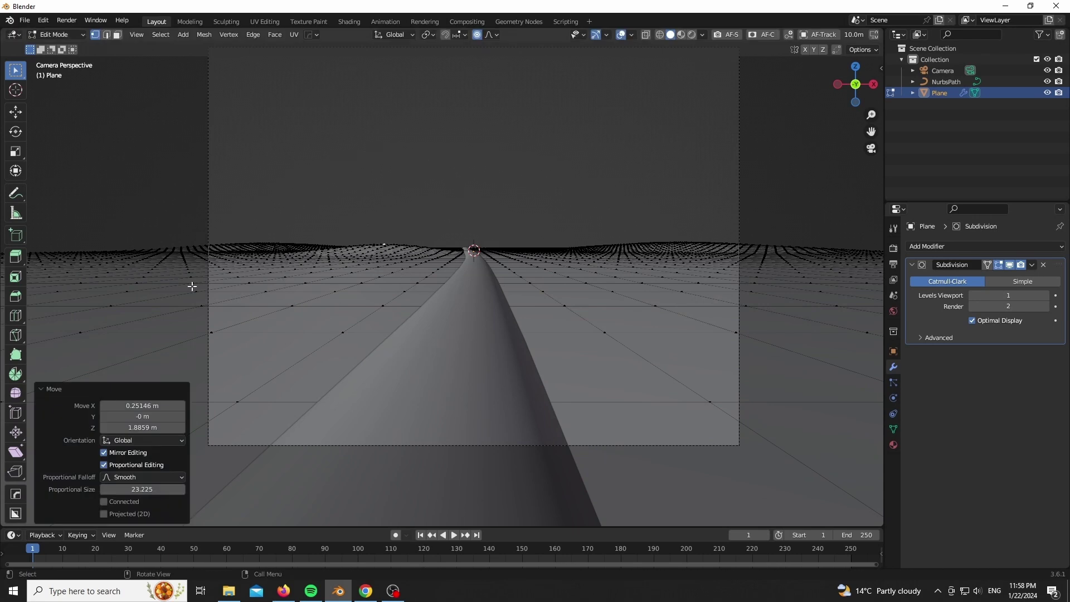
Shape two smaller bumps in the nearer ground, one on each side of the path, with proportional editing
{"action": "left_click", "coordinate": [192, 286]}
{"action": "key", "text": "g"}
{"action": "scroll", "coordinate": [192, 286], "scroll_direction": "up", "scroll_amount": 13}
{"action": "left_click", "coordinate": [193, 277]}
{"action": "left_click", "coordinate": [695, 331]}
{"action": "key", "text": "g"}
{"action": "left_click", "coordinate": [689, 335]}
{"action": "key", "text": "Tab"}
Add a Displace modifier to the ground plane and apply the plane's scale
{"action": "left_click", "coordinate": [985, 245]}
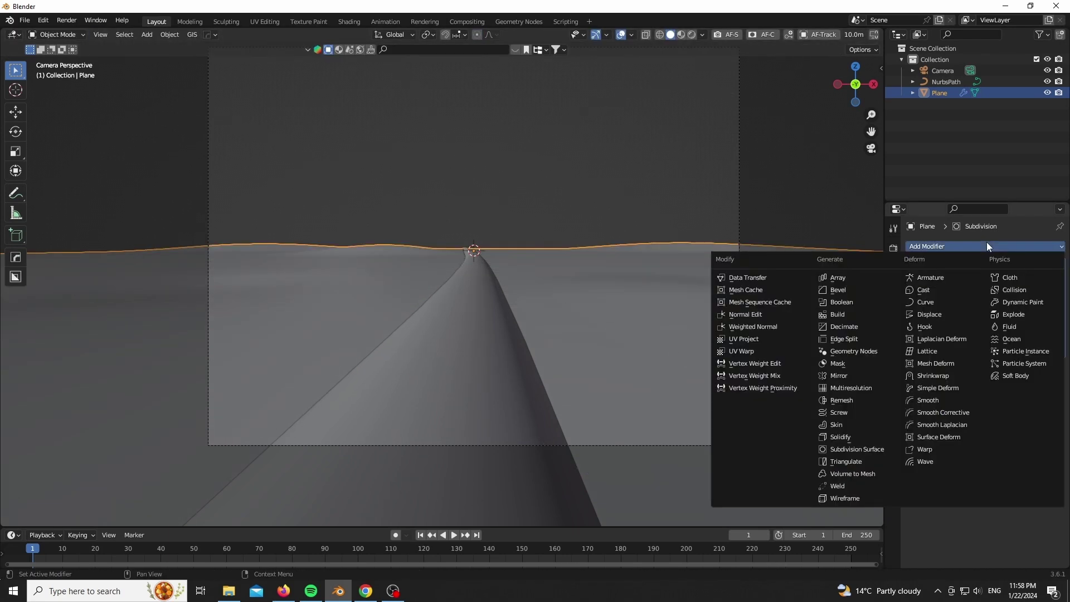
{"action": "left_click", "coordinate": [949, 311]}
{"action": "key", "text": "ctrl+a"}
{"action": "left_click", "coordinate": [486, 306]}
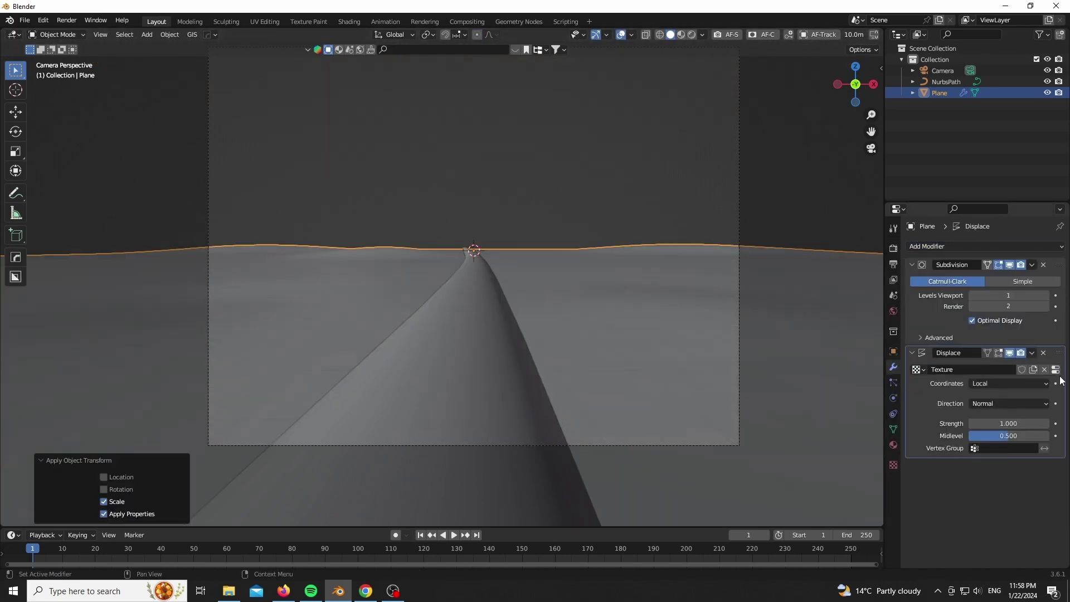
Give the Displace modifier a procedural texture with a larger pattern size and set the subdivision's viewport levels to 2
{"action": "left_click", "coordinate": [1056, 370]}
{"action": "left_click", "coordinate": [1001, 280]}
{"action": "left_click", "coordinate": [1001, 314]}
{"action": "left_click_drag", "start_coordinate": [1009, 478], "coordinate": [1045, 479]}
{"action": "left_click", "coordinate": [894, 367]}
{"action": "left_click", "coordinate": [1045, 295]}
Shade the ground plane smooth and set the displacement strength to 0.3
{"action": "right_click", "coordinate": [673, 311]}
{"action": "left_click", "coordinate": [672, 311]}
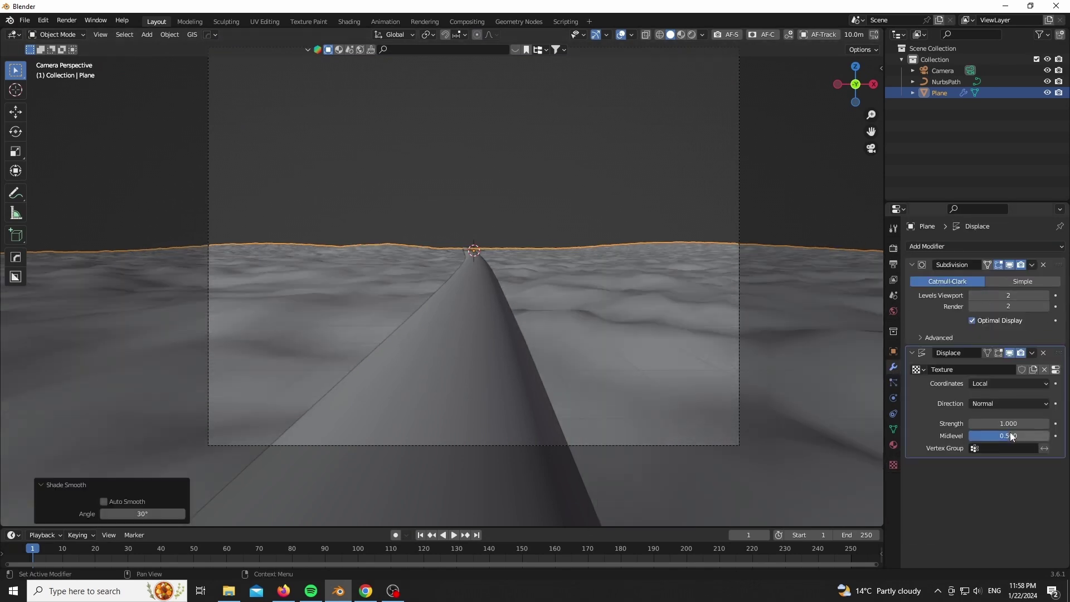
{"action": "left_click_drag", "start_coordinate": [1009, 423], "coordinate": [970, 424]}
Raise three spots of the distant ground on the right side of the path with proportional editing
{"action": "key", "text": "Tab"}
{"action": "left_click", "coordinate": [735, 268]}
{"action": "key", "text": "g"}
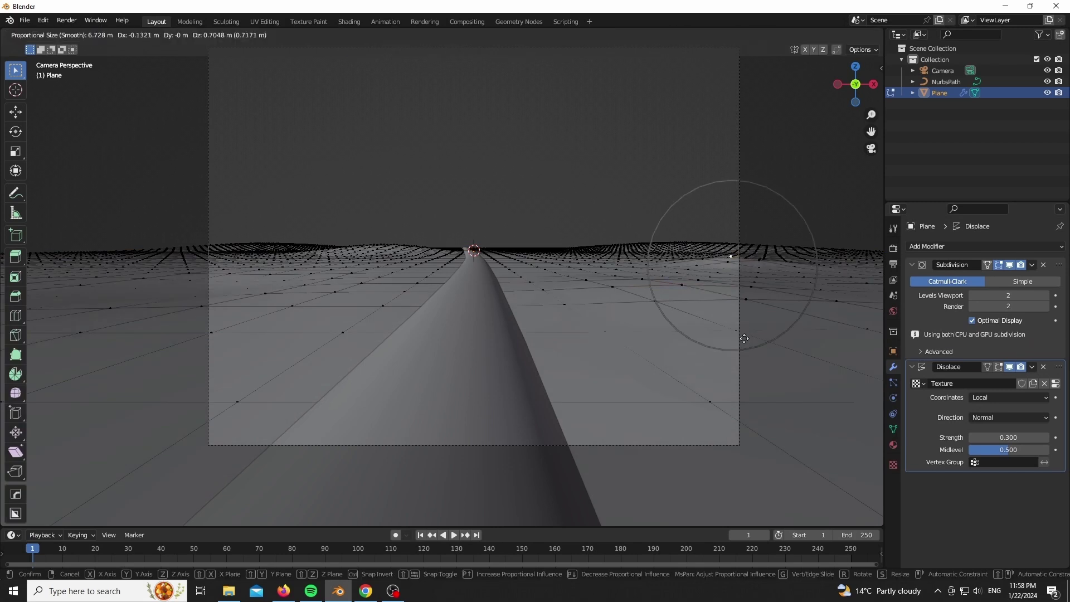
{"action": "left_click", "coordinate": [734, 258]}
{"action": "left_click", "coordinate": [588, 260]}
{"action": "key", "text": "g"}
{"action": "left_click", "coordinate": [587, 253]}
{"action": "left_click", "coordinate": [546, 274]}
{"action": "key", "text": "g"}
{"action": "scroll", "coordinate": [547, 267], "scroll_direction": "down", "scroll_amount": 13}
{"action": "left_click", "coordinate": [548, 267]}
Raise two spots of the distant ground on the left side of the path with proportional editing
{"action": "left_click", "coordinate": [227, 277]}
{"action": "key", "text": "g"}
{"action": "scroll", "coordinate": [240, 278], "scroll_direction": "up", "scroll_amount": 18}
{"action": "left_click", "coordinate": [240, 277]}
{"action": "left_click", "coordinate": [217, 267]}
{"action": "key", "text": "g"}
{"action": "scroll", "coordinate": [219, 262], "scroll_direction": "down", "scroll_amount": 6}
{"action": "left_click", "coordinate": [223, 259]}
{"action": "key", "text": "Tab"}
{"action": "scroll", "coordinate": [499, 393], "scroll_direction": "down", "scroll_amount": 2}
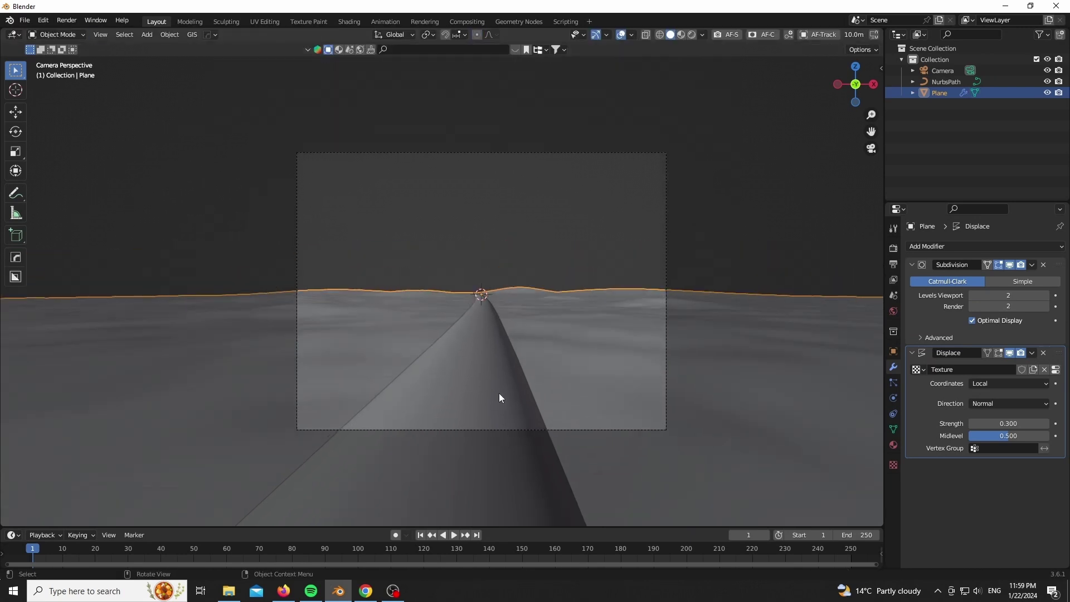
Raise the ground just left of the path at the horizon by about 2.5 m, using a proportional size of about 129 m
{"action": "scroll", "coordinate": [498, 394], "scroll_direction": "up", "scroll_amount": 3}
{"action": "key", "text": "Tab"}
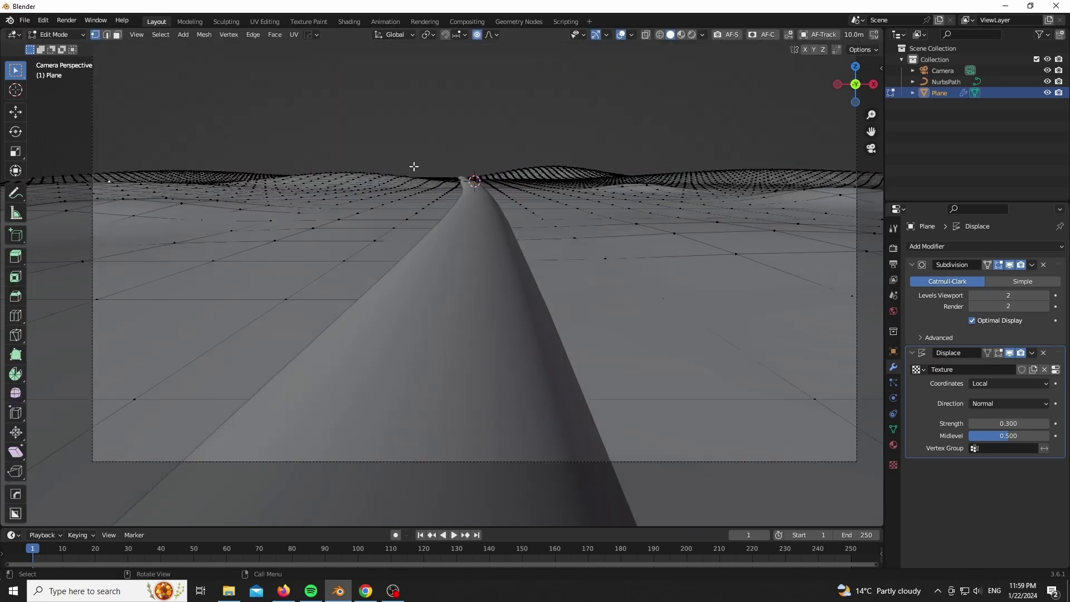
{"action": "left_click", "coordinate": [430, 176]}
{"action": "key", "text": "g"}
{"action": "scroll", "coordinate": [481, 282], "scroll_direction": "down", "scroll_amount": 20}
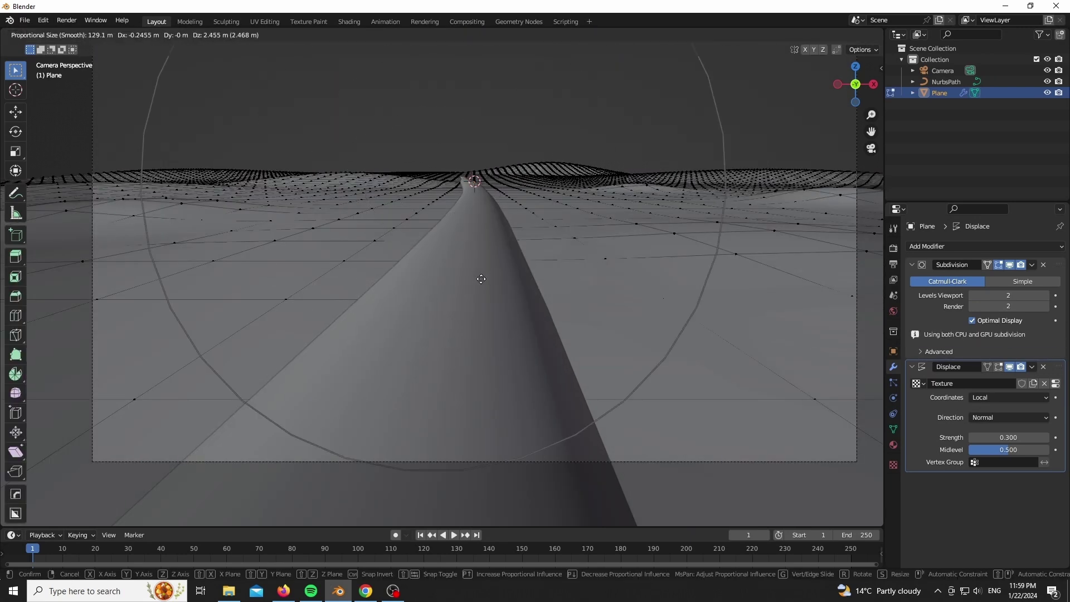
{"action": "left_click", "coordinate": [480, 278]}
{"action": "key", "text": "Tab"}
{"action": "scroll", "coordinate": [513, 360], "scroll_direction": "down", "scroll_amount": 3}
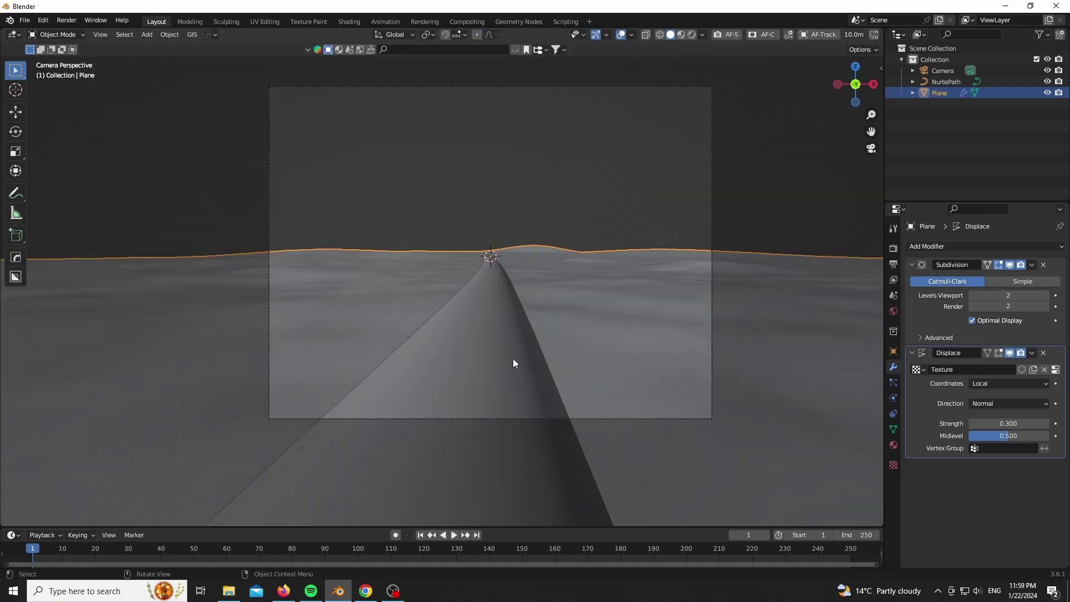
Select the ground plane and add a Vertex Weight Proximity modifier to it
{"action": "left_click", "coordinate": [512, 360]}
{"action": "middle_click_drag", "start_coordinate": [513, 360], "coordinate": [530, 412]}
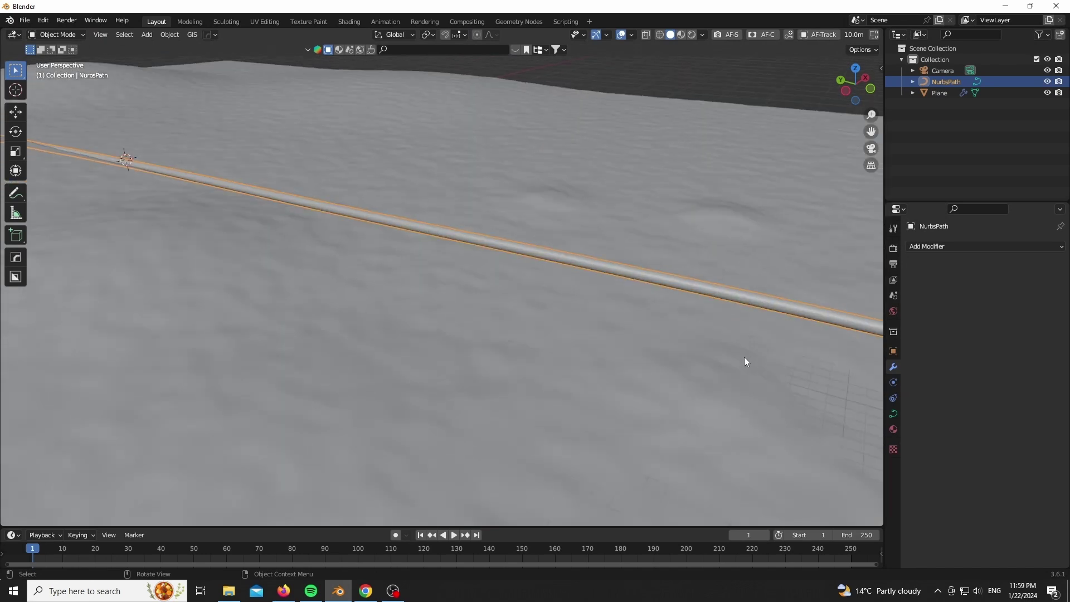
{"action": "left_click", "coordinate": [744, 357]}
{"action": "left_click", "coordinate": [964, 245]}
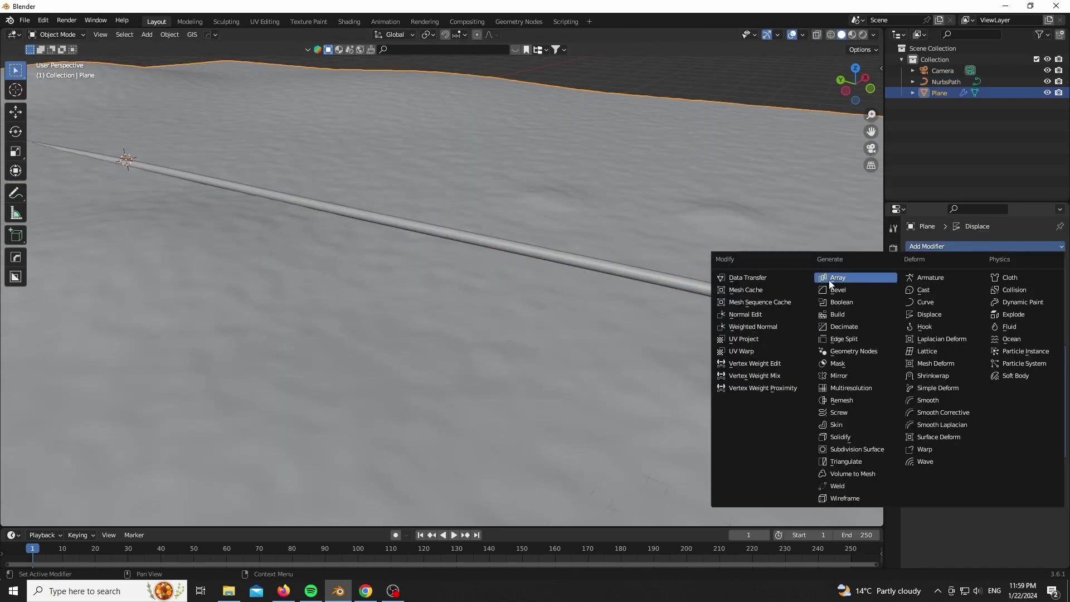
{"action": "left_click", "coordinate": [778, 387]}
{"action": "scroll", "coordinate": [981, 477], "scroll_direction": "down", "scroll_amount": 2}
{"action": "left_click", "coordinate": [1019, 471]}
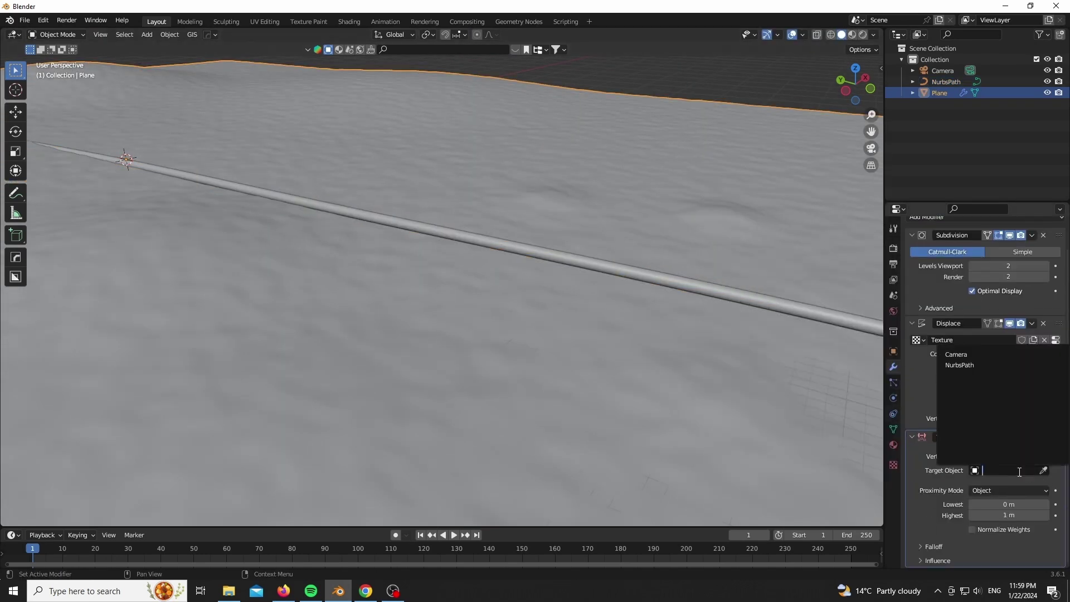
Create a vertex group on the ground plane and assign all of its vertices to it
{"action": "left_click", "coordinate": [894, 383]}
{"action": "left_click", "coordinate": [893, 429]}
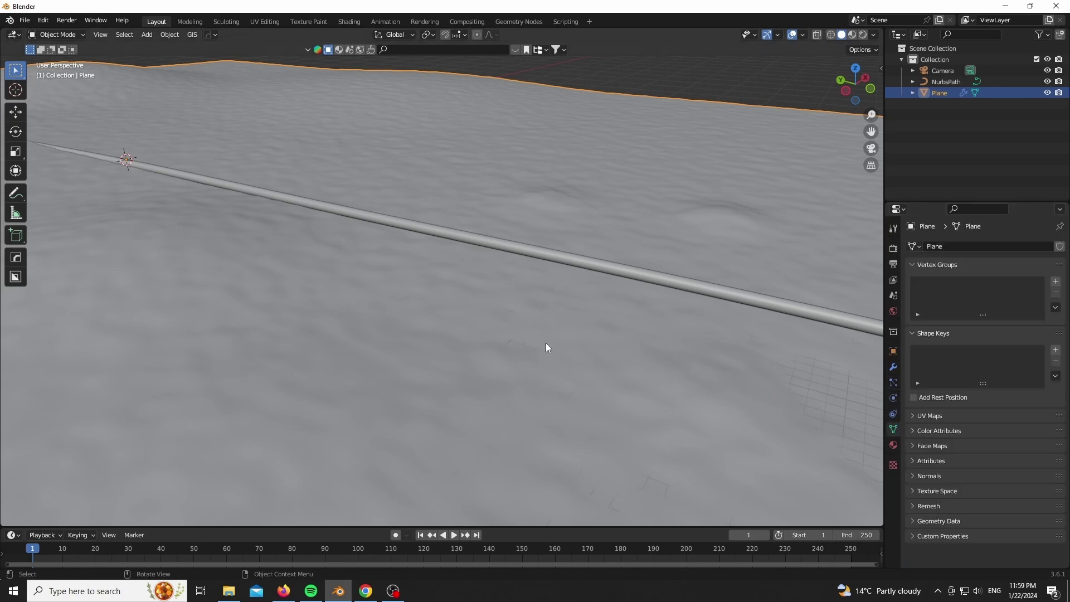
{"action": "scroll", "coordinate": [530, 339], "scroll_direction": "down", "scroll_amount": 5}
{"action": "key", "text": "Tab"}
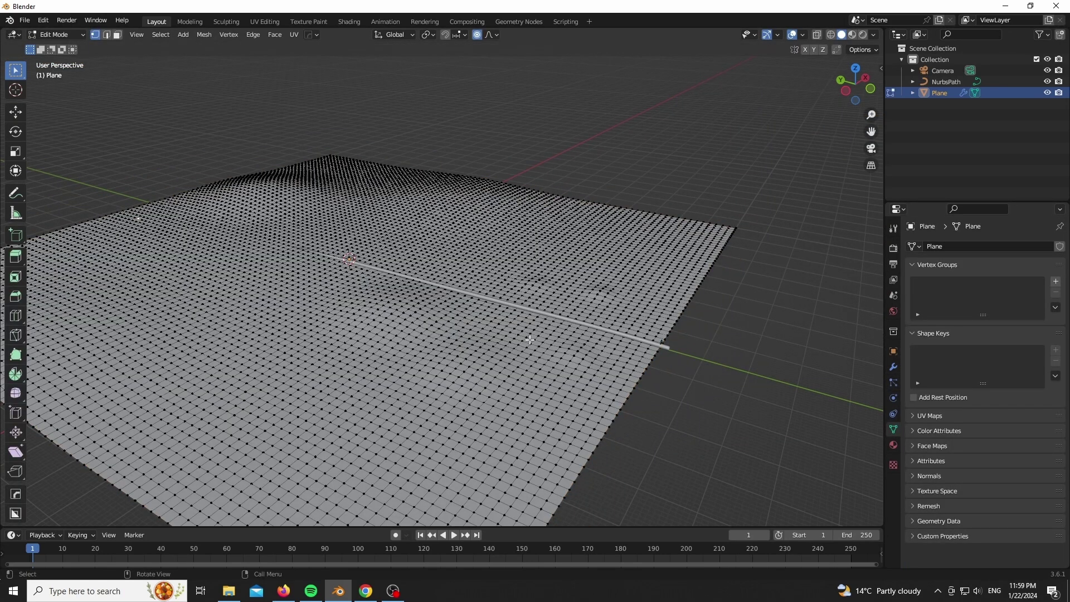
{"action": "key", "text": "a"}
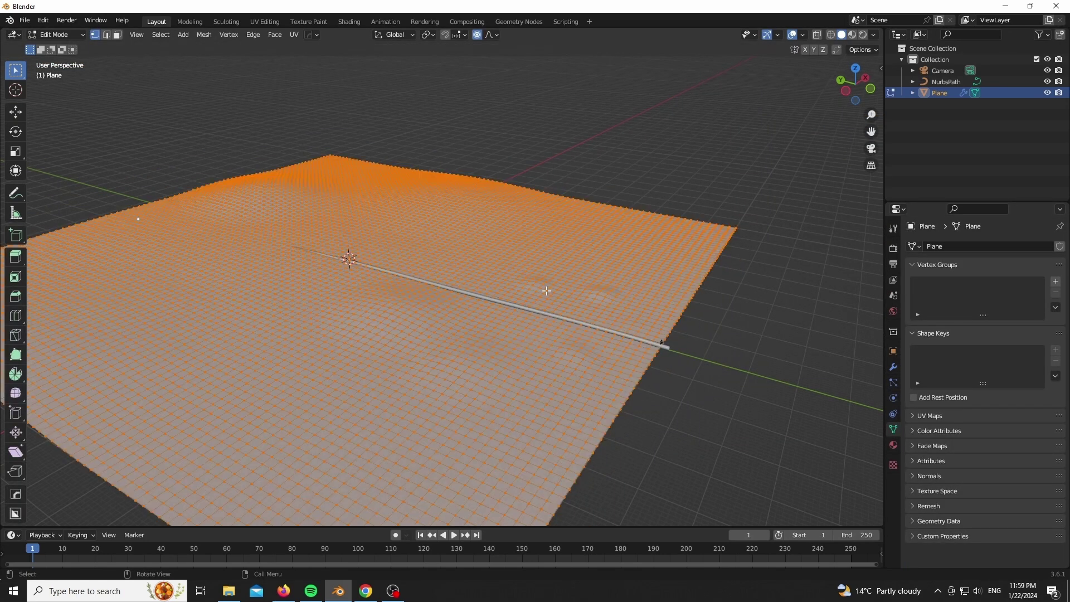
{"action": "left_click", "coordinate": [1056, 282]}
{"action": "left_click", "coordinate": [929, 350]}
{"action": "key", "text": "Tab"}
Set the Vertex Weight Proximity modifier's vertex group to Group and its target object to NurbsPath
{"action": "left_click", "coordinate": [894, 366]}
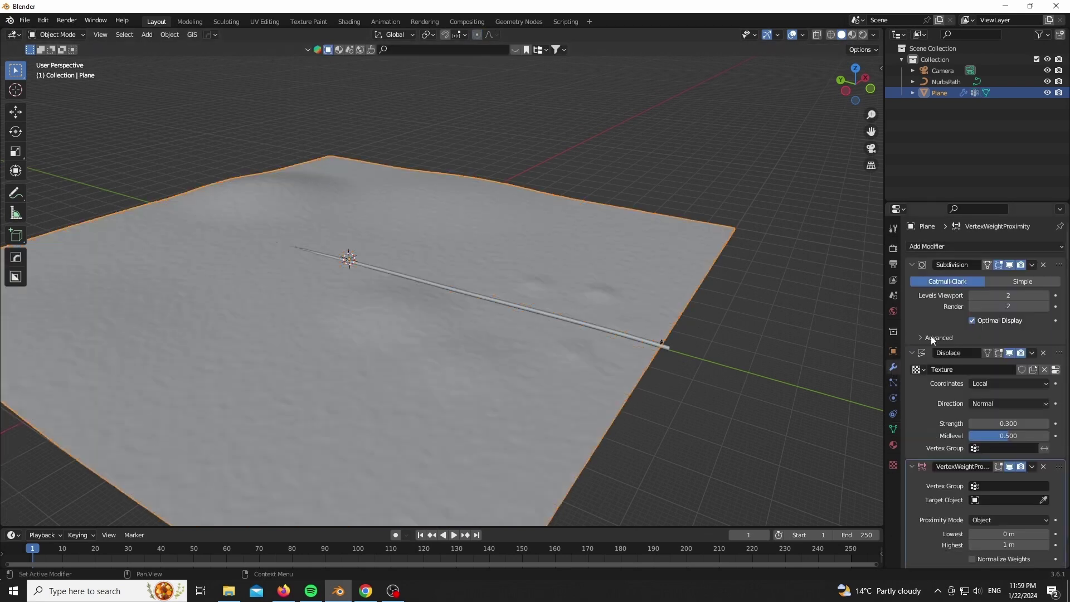
{"action": "scroll", "coordinate": [965, 405], "scroll_direction": "down", "scroll_amount": 2}
{"action": "left_click", "coordinate": [991, 457]}
{"action": "left_click", "coordinate": [967, 344]}
{"action": "left_click", "coordinate": [1018, 470]}
{"action": "left_click", "coordinate": [970, 367]}
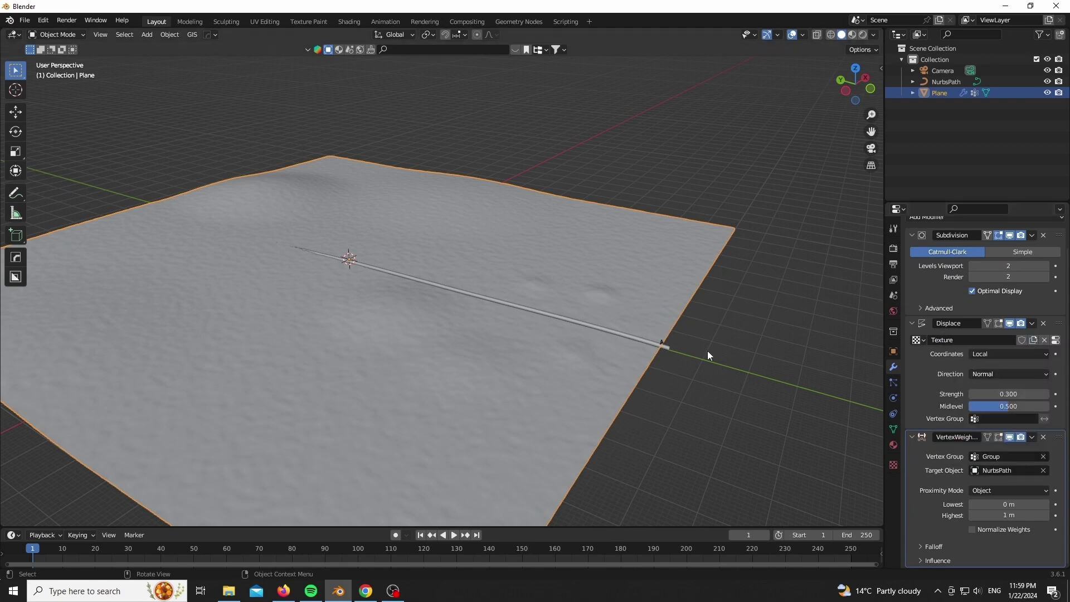
Show the ground plane's weights in Weight Paint mode and set the modifier's proximity mode to Geometry
{"action": "scroll", "coordinate": [676, 349], "scroll_direction": "up", "scroll_amount": 3}
{"action": "left_click", "coordinate": [55, 35]}
{"action": "left_click", "coordinate": [56, 96]}
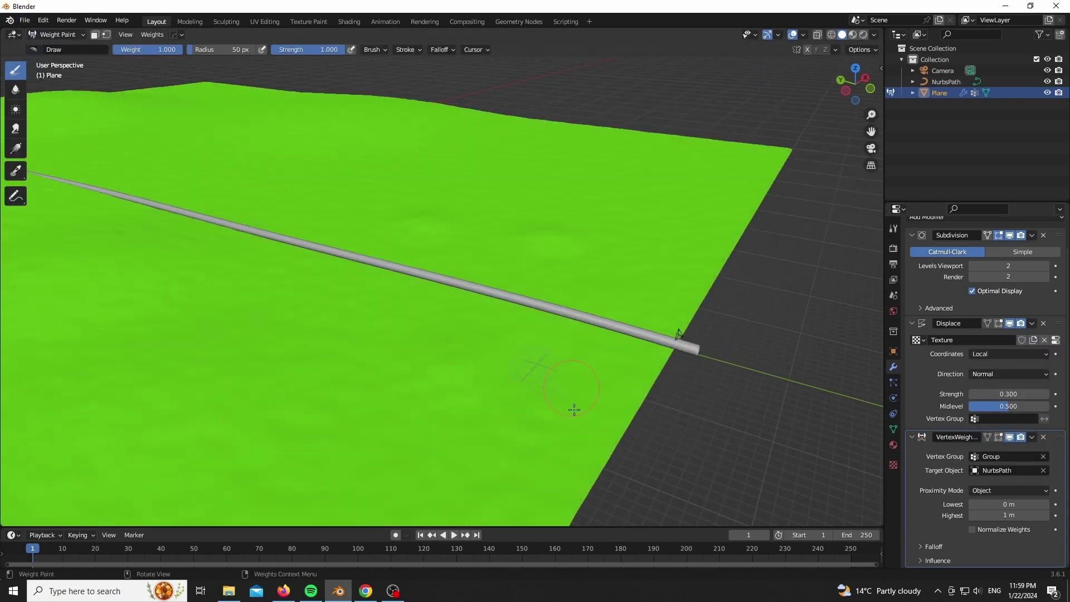
{"action": "left_click", "coordinate": [998, 471]}
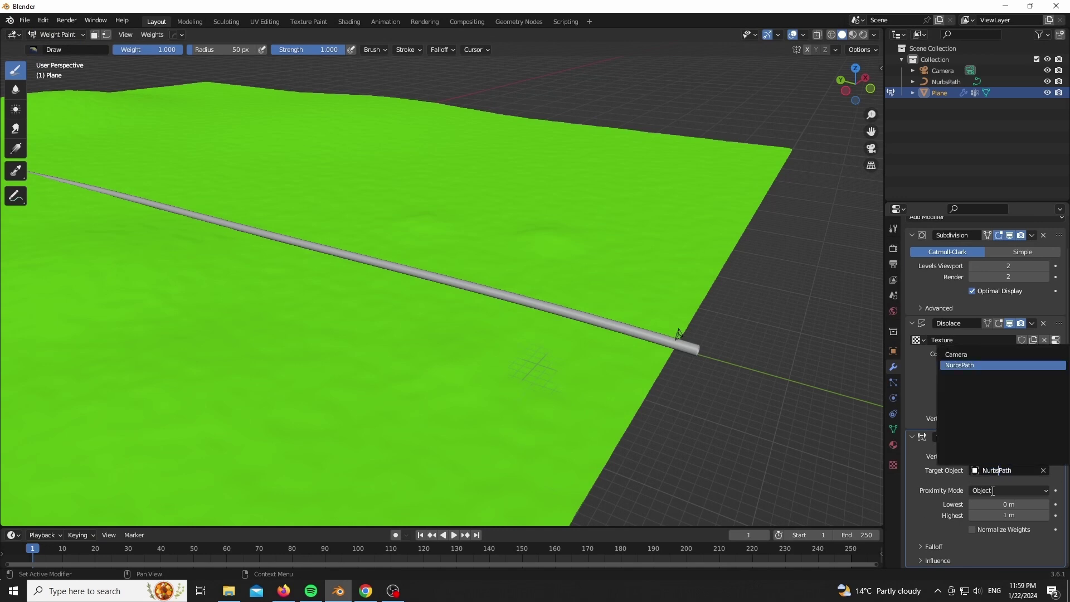
{"action": "left_click", "coordinate": [1007, 491]}
{"action": "left_click", "coordinate": [1003, 517]}
{"action": "scroll", "coordinate": [641, 370], "scroll_direction": "up", "scroll_amount": 4}
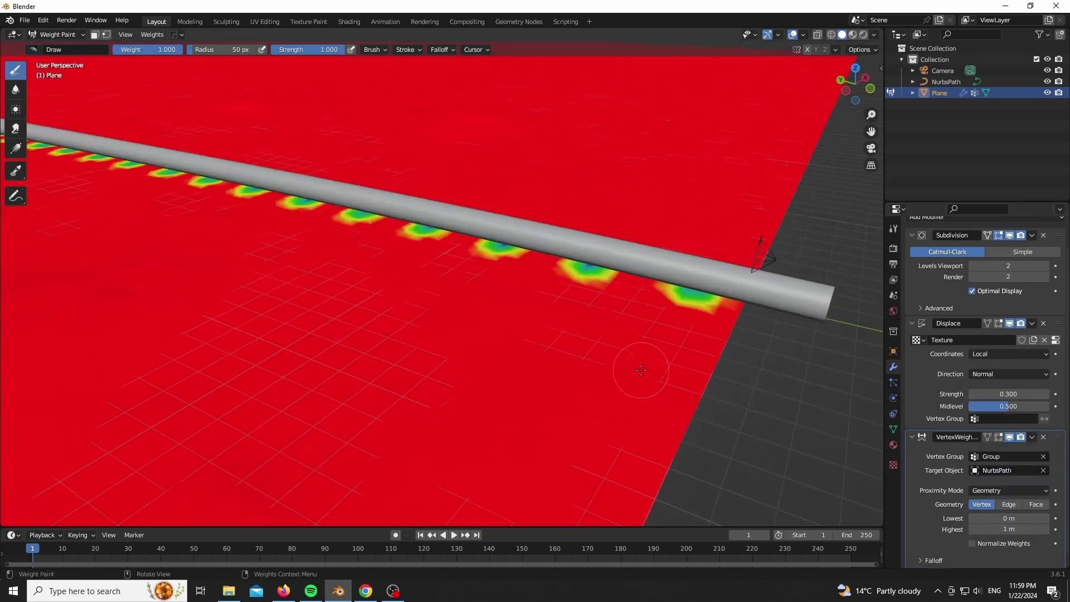
Set the proximity geometry to Face and check the weights along the path
{"action": "scroll", "coordinate": [719, 328], "scroll_direction": "down", "scroll_amount": 5}
{"action": "scroll", "coordinate": [780, 384], "scroll_direction": "up", "scroll_amount": 5}
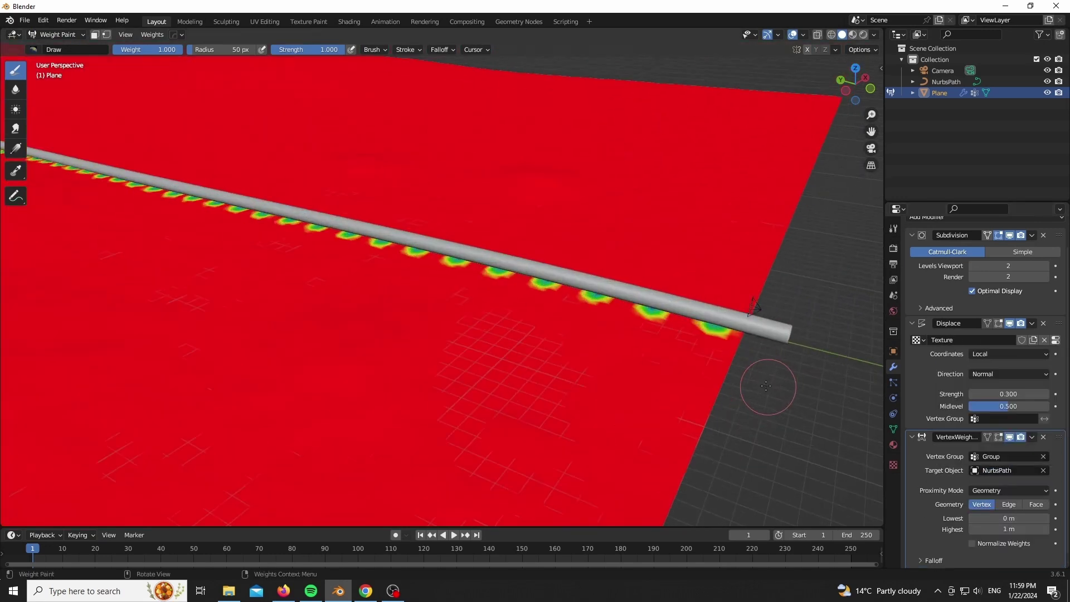
{"action": "left_click", "coordinate": [1036, 504]}
{"action": "scroll", "coordinate": [757, 381], "scroll_direction": "down", "scroll_amount": 5}
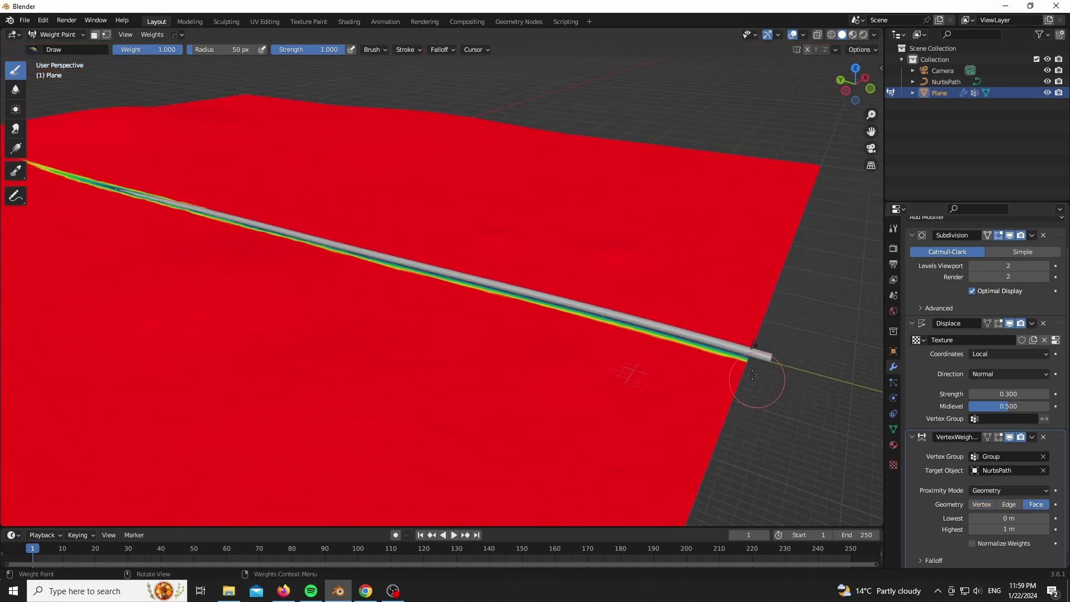
{"action": "scroll", "coordinate": [605, 377], "scroll_direction": "up", "scroll_amount": 2}
{"action": "scroll", "coordinate": [836, 454], "scroll_direction": "down", "scroll_amount": 2}
{"action": "scroll", "coordinate": [835, 455], "scroll_direction": "up", "scroll_amount": 5}
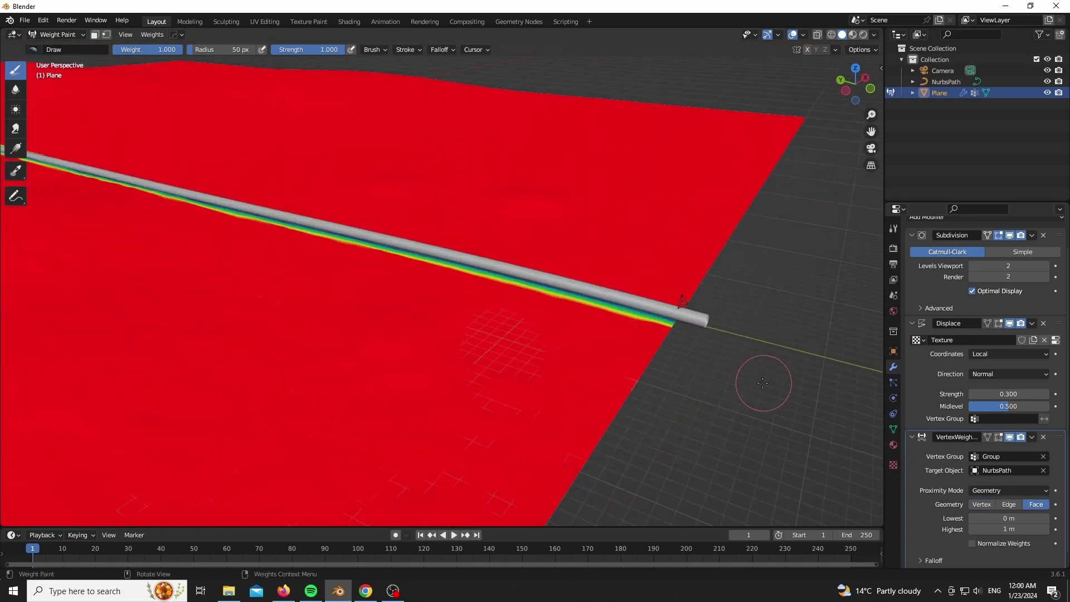
Hide the path in the camera view and set the proximity range to lowest 0.74 m and highest 1.2 m
{"action": "key", "text": "KP_0"}
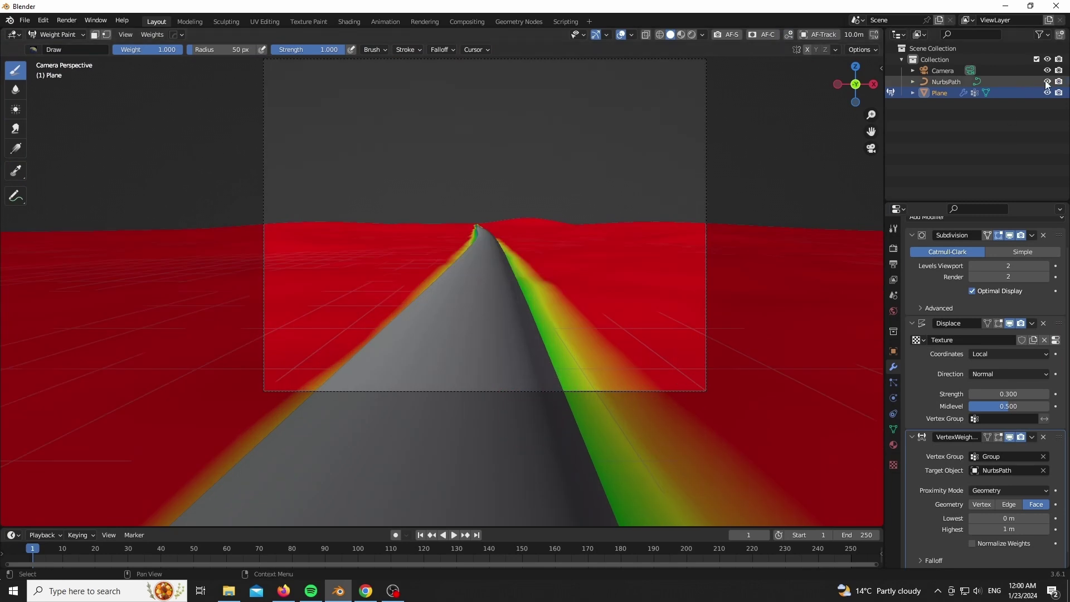
{"action": "left_click", "coordinate": [1047, 81]}
{"action": "scroll", "coordinate": [475, 331], "scroll_direction": "up", "scroll_amount": 4}
{"action": "scroll", "coordinate": [475, 331], "scroll_direction": "down", "scroll_amount": 2}
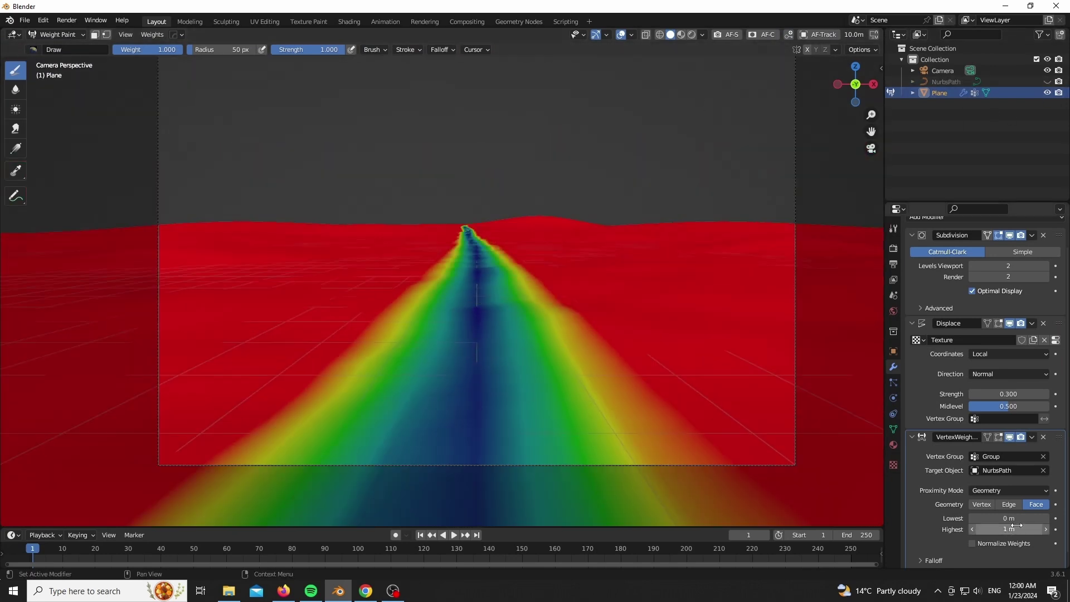
{"action": "mouse_move", "coordinate": [1011, 529]}
{"action": "left_mouse_down"}
{"action": "mouse_move", "coordinate": [1033, 529]}
{"action": "mouse_move", "coordinate": [1021, 518]}
{"action": "mouse_move", "coordinate": [1031, 518]}
{"action": "mouse_move", "coordinate": [982, 530]}
{"action": "mouse_move", "coordinate": [993, 519]}
{"action": "mouse_move", "coordinate": [978, 518]}
{"action": "mouse_move", "coordinate": [997, 519]}
{"action": "left_mouse_up"}
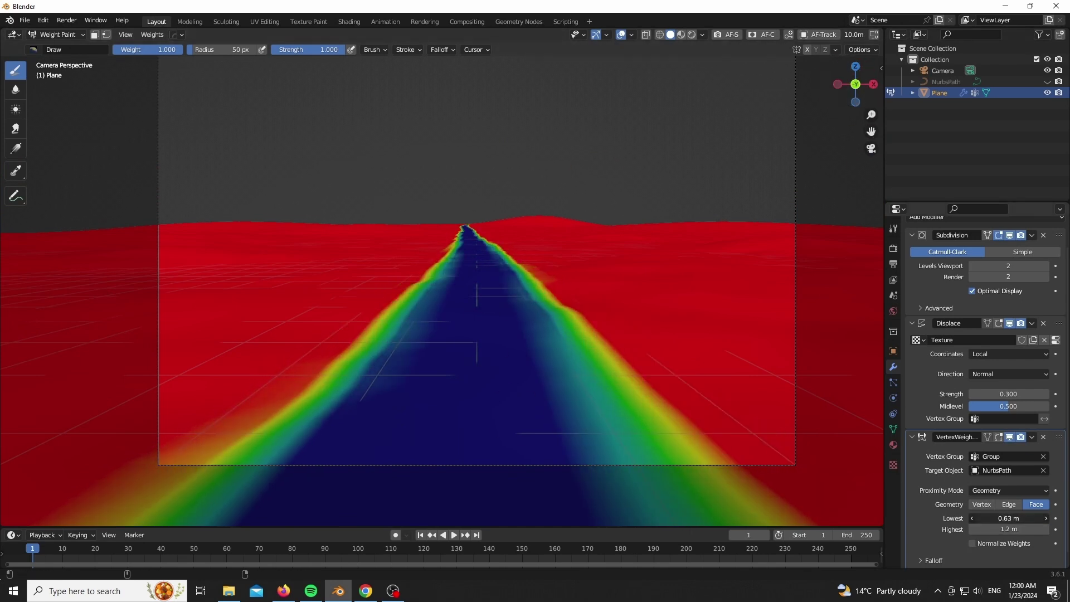
Return to Object Mode and add a second Displace modifier with a new texture of type None
{"action": "left_click", "coordinate": [56, 34]}
{"action": "left_click", "coordinate": [50, 44]}
{"action": "scroll", "coordinate": [938, 275], "scroll_direction": "up", "scroll_amount": 2}
{"action": "left_click", "coordinate": [947, 243]}
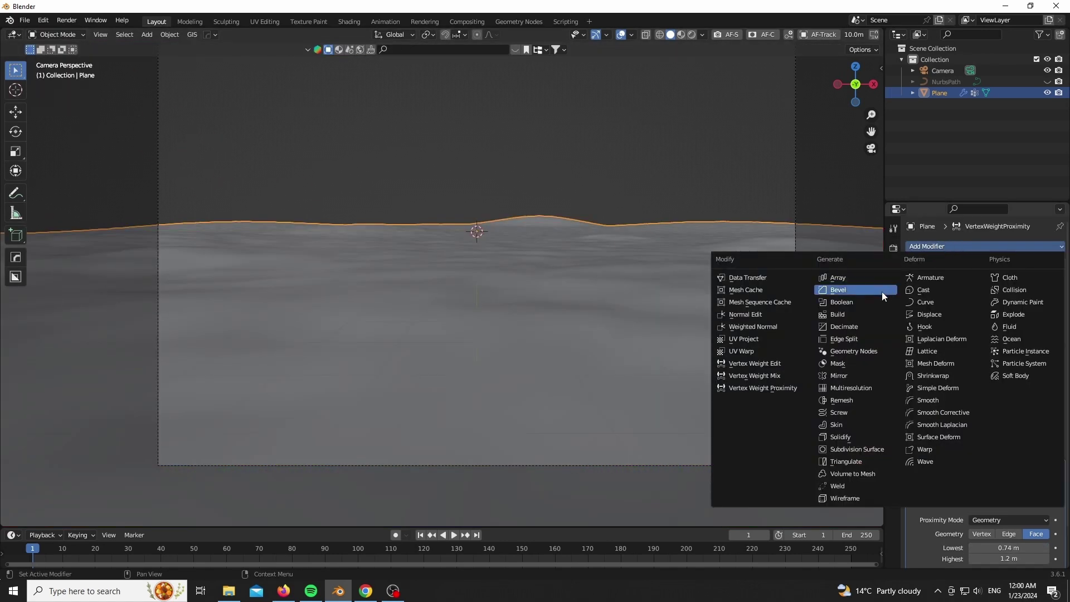
{"action": "left_click", "coordinate": [930, 315]}
{"action": "scroll", "coordinate": [956, 512], "scroll_direction": "down", "scroll_amount": 5}
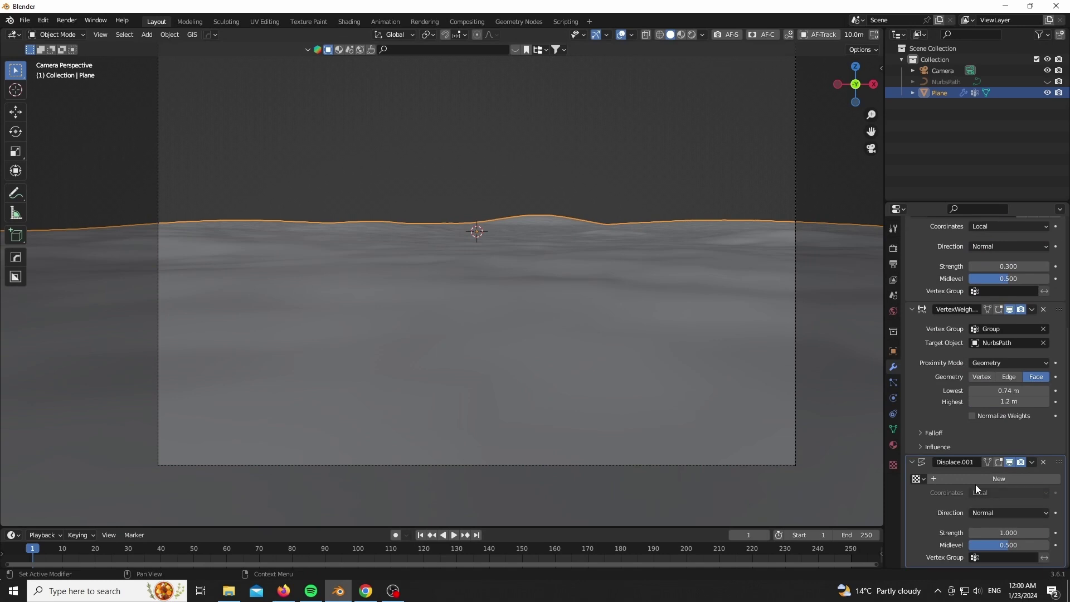
{"action": "left_click", "coordinate": [973, 478]}
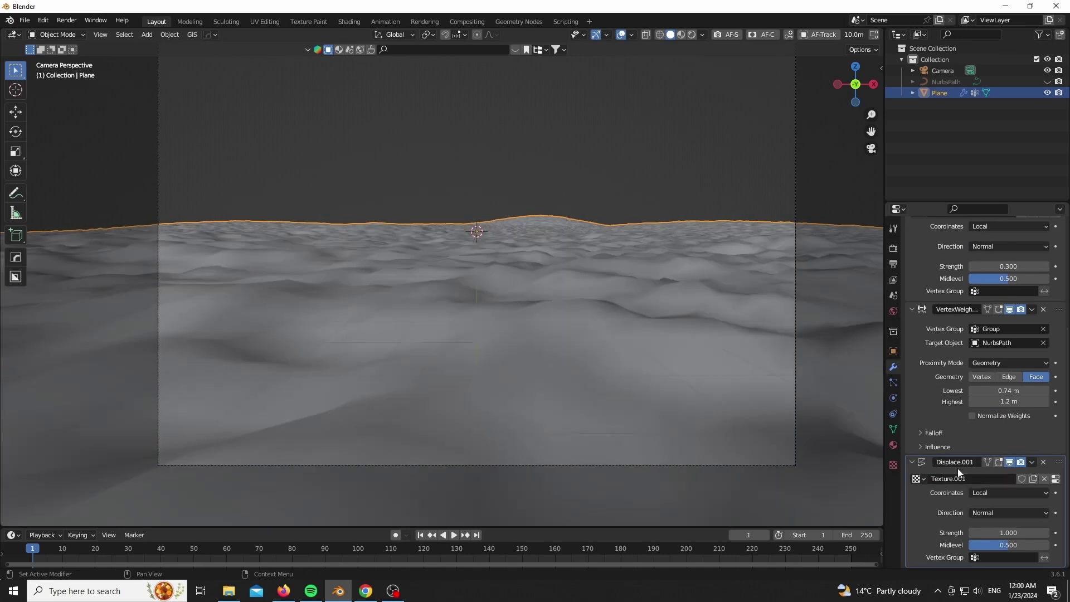
{"action": "left_click", "coordinate": [1055, 481]}
{"action": "left_click", "coordinate": [973, 281]}
{"action": "left_click", "coordinate": [974, 291]}
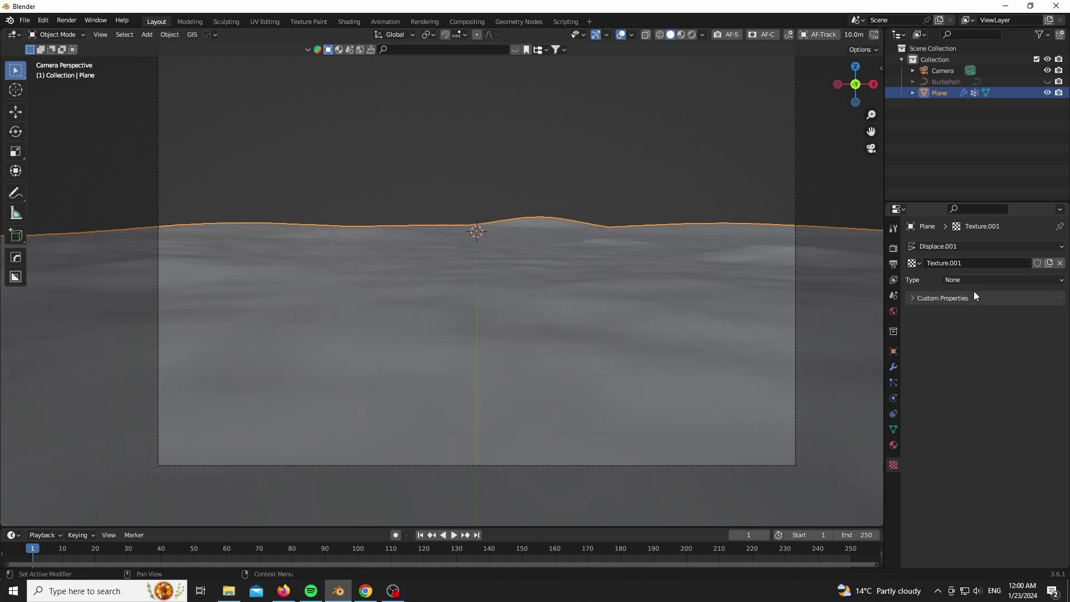
Limit the second Displace modifier to the inverted vertex group Group and set its strength to 0.9
{"action": "left_click", "coordinate": [893, 367]}
{"action": "scroll", "coordinate": [940, 510], "scroll_direction": "down", "scroll_amount": 3}
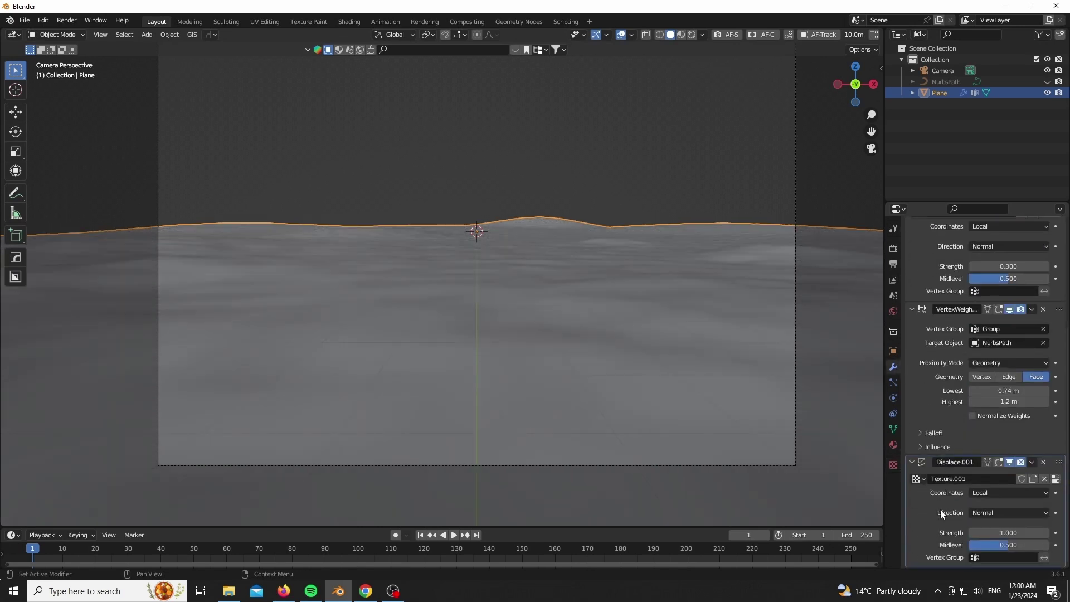
{"action": "left_click", "coordinate": [998, 558]}
{"action": "left_click", "coordinate": [954, 440]}
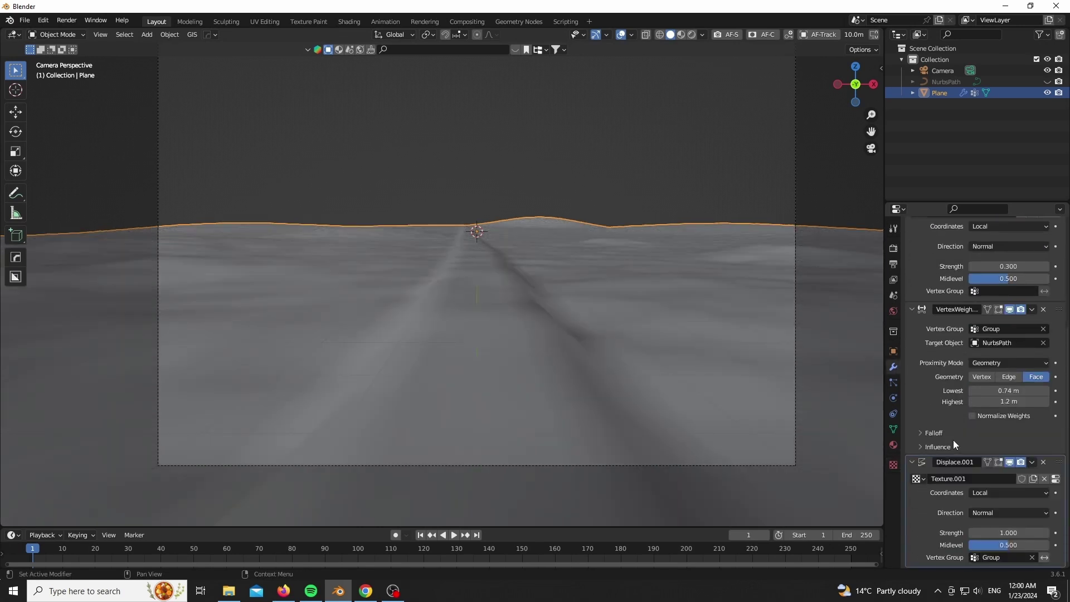
{"action": "mouse_move", "coordinate": [1015, 532]}
{"action": "left_mouse_down"}
{"action": "mouse_move", "coordinate": [984, 532]}
{"action": "mouse_move", "coordinate": [1012, 532]}
{"action": "left_mouse_up"}
{"action": "left_click", "coordinate": [1045, 557]}
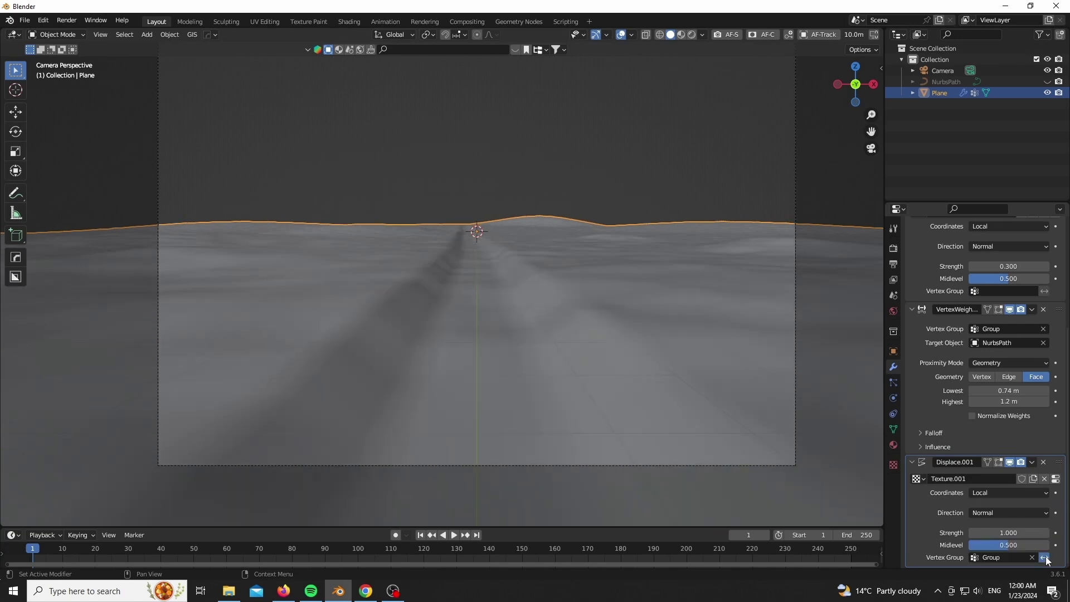
{"action": "mouse_move", "coordinate": [1009, 533]}
{"action": "left_mouse_down"}
{"action": "mouse_move", "coordinate": [991, 533]}
{"action": "mouse_move", "coordinate": [1006, 533]}
{"action": "left_mouse_up"}
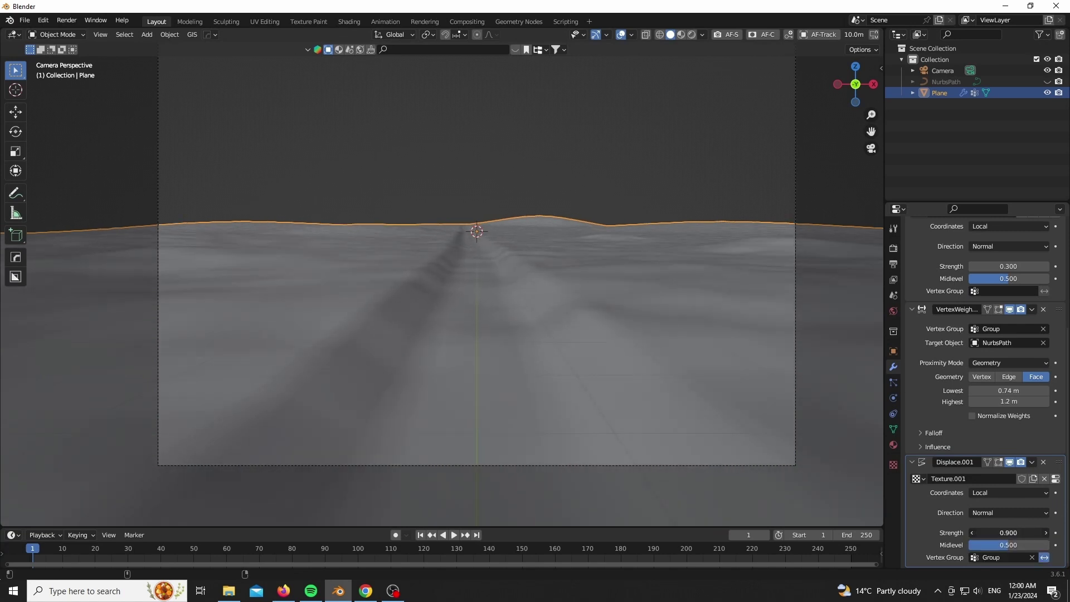
Test moving the path sideways along the X axis, and undo the move
{"action": "left_click", "coordinate": [570, 314]}
{"action": "key", "text": "g"}
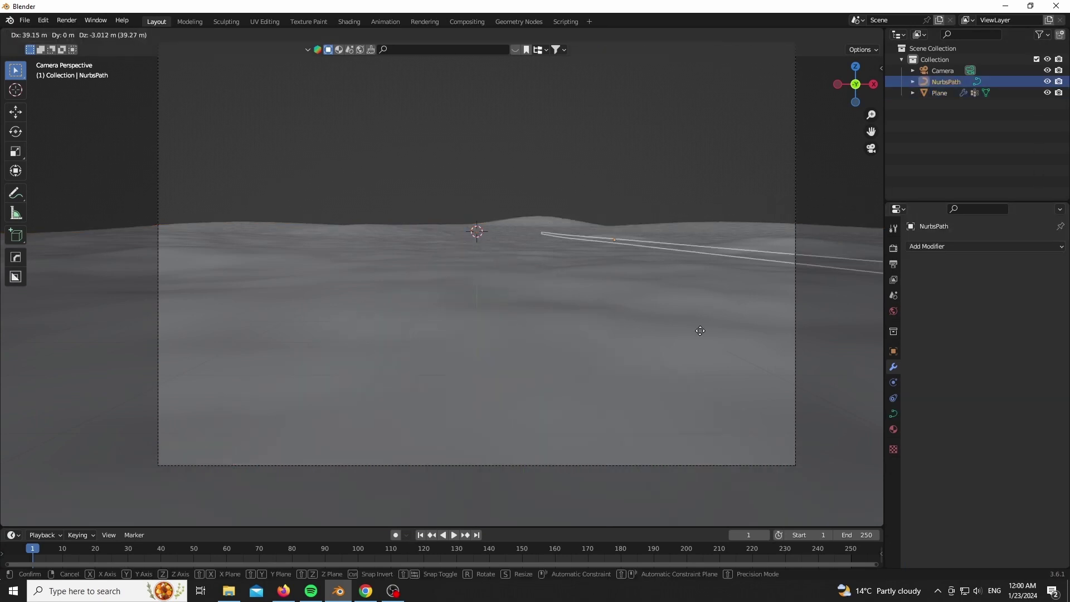
{"action": "right_click", "coordinate": [700, 330]}
{"action": "key", "text": "g"}
{"action": "key", "text": "x"}
{"action": "left_click", "coordinate": [671, 338]}
{"action": "key", "text": "ctrl+z"}
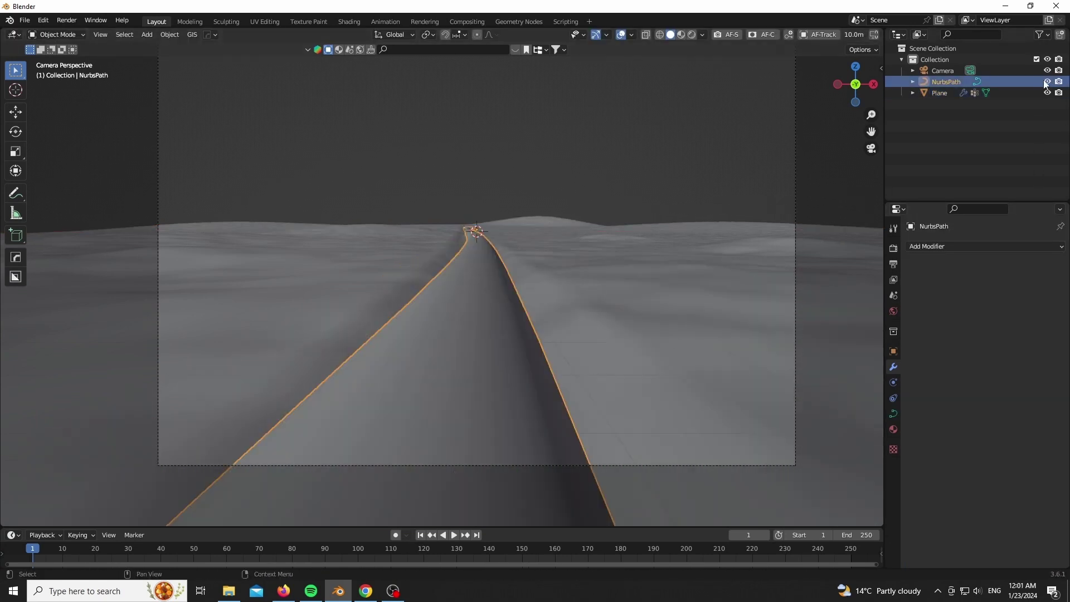
Hide the path in the viewport and in renders, and preview the rendered scene within a region around the camera frame
{"action": "left_click_drag", "start_coordinate": [1047, 82], "coordinate": [1058, 82]}
{"action": "left_click", "coordinate": [566, 380]}
{"action": "middle_click_drag", "start_coordinate": [489, 342], "coordinate": [479, 389], "text": "shift"}
{"action": "key", "text": "z"}
{"action": "left_click", "coordinate": [475, 395]}
{"action": "scroll", "coordinate": [476, 382], "scroll_direction": "down", "scroll_amount": 2}
{"action": "key", "text": "ctrl+b"}
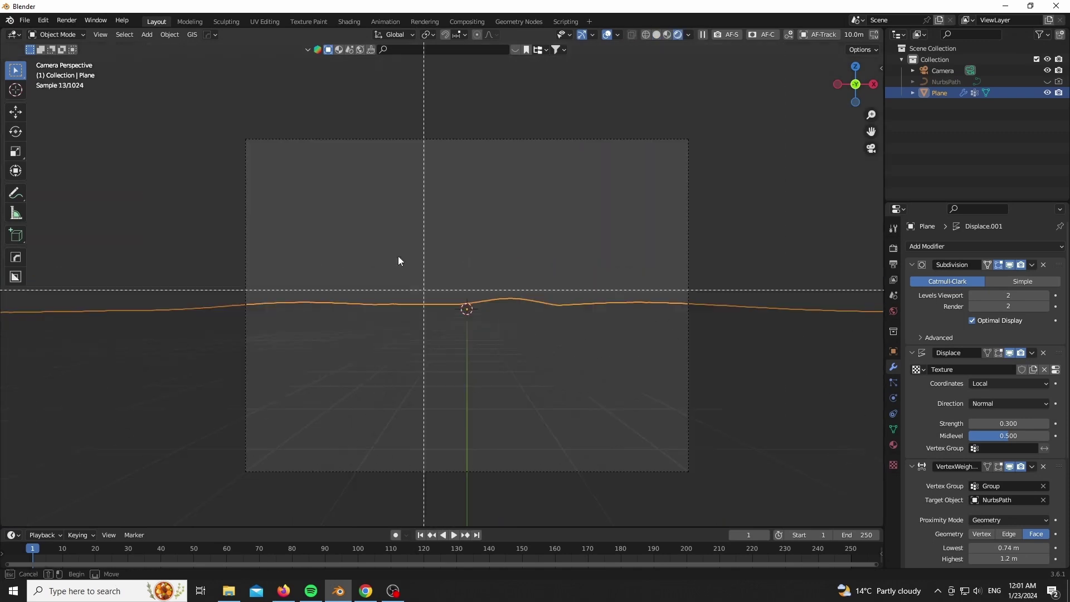
{"action": "left_click_drag", "start_coordinate": [189, 100], "coordinate": [757, 517]}
Create an Easy HDRI world using Stormy.hdr from E:\HDRI\ and set its Z rotation to about 172°
{"action": "left_click", "coordinate": [894, 311]}
{"action": "key", "text": "n"}
{"action": "middle_click_drag", "start_coordinate": [880, 335], "coordinate": [881, 271]}
{"action": "scroll", "coordinate": [876, 278], "scroll_direction": "down", "scroll_amount": 5}
{"action": "left_click", "coordinate": [877, 379]}
{"action": "left_click", "coordinate": [814, 169]}
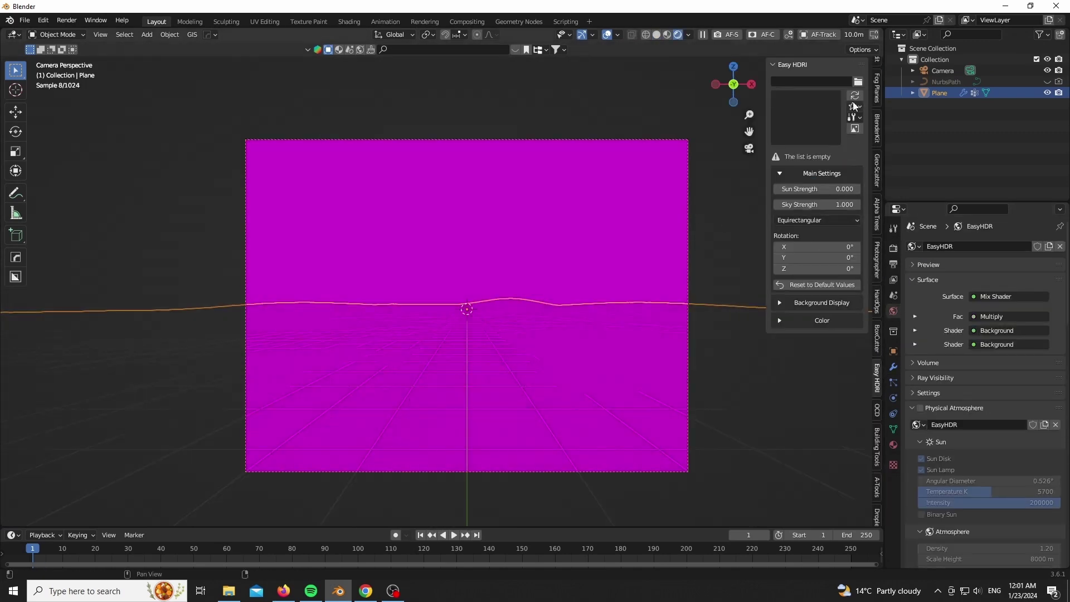
{"action": "left_click_drag", "start_coordinate": [816, 293], "coordinate": [854, 293]}
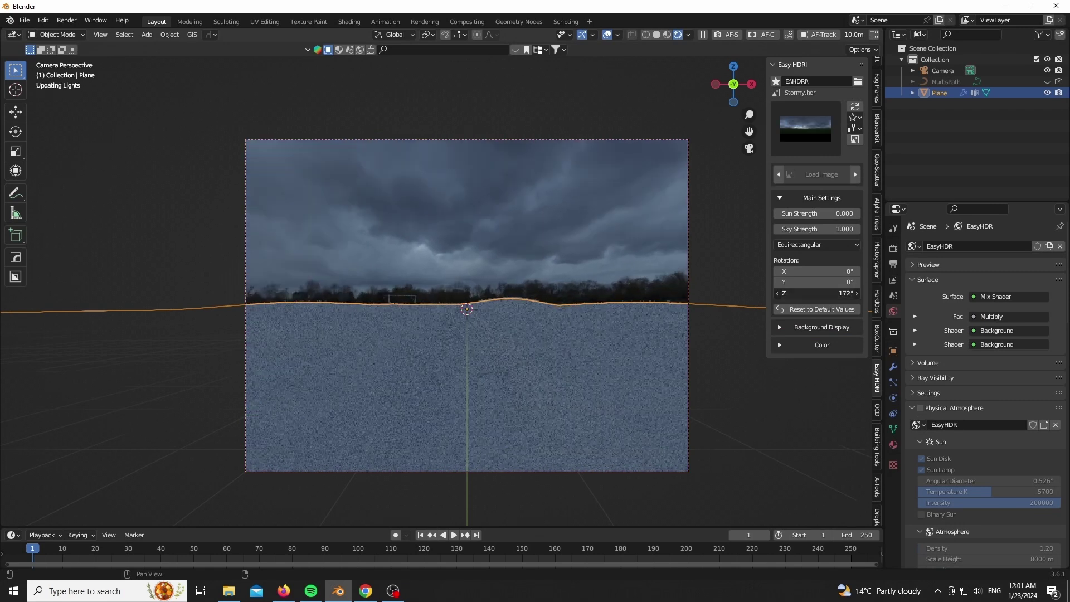
Set the Stormy HDRI's Z rotation to 277° and its sky strength to 0.15
{"action": "scroll", "coordinate": [486, 422], "scroll_direction": "up", "scroll_amount": 2}
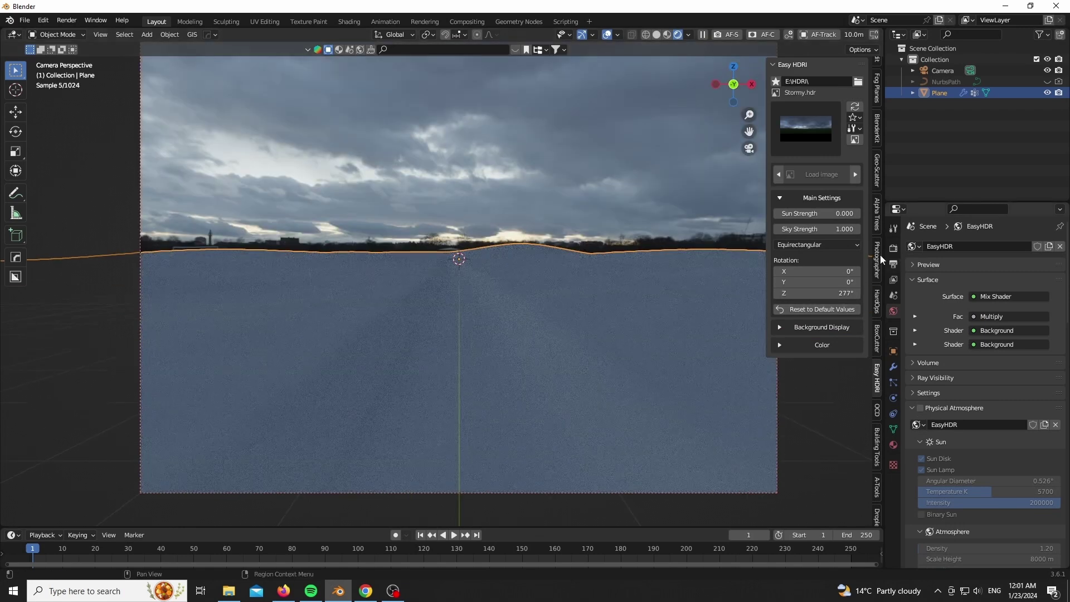
{"action": "left_click", "coordinate": [816, 229]}
{"action": "type", "text": "0.15"}
{"action": "key", "text": "Return"}
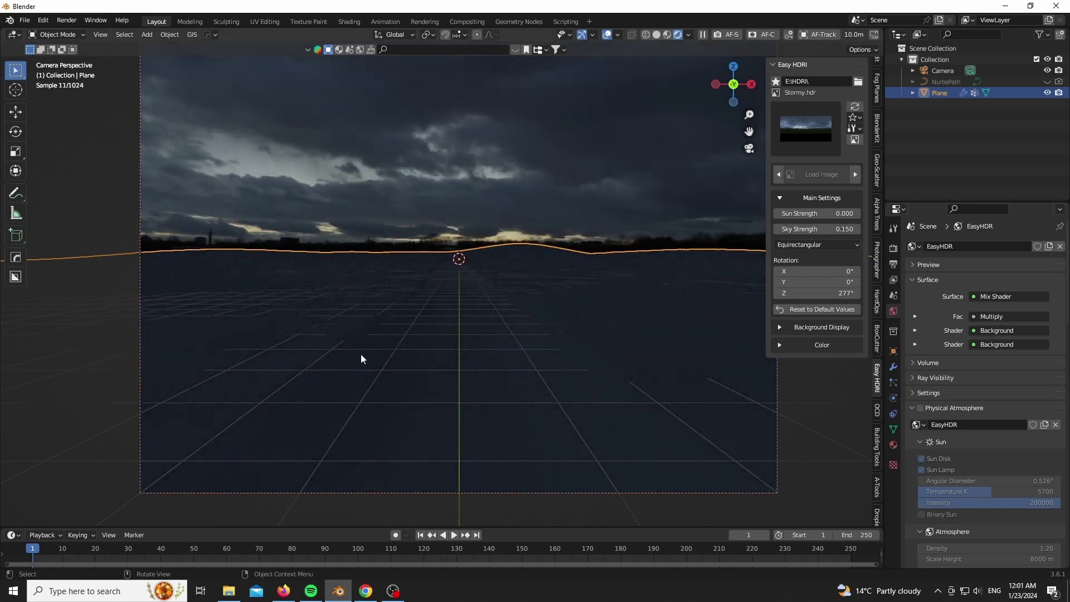
Return to solid shading and add another Subdivision Surface modifier to the terrain plane
{"action": "key", "text": "z"}
{"action": "scroll", "coordinate": [569, 437], "scroll_direction": "down", "scroll_amount": 2}
{"action": "left_click", "coordinate": [893, 367]}
{"action": "left_click", "coordinate": [958, 246]}
{"action": "left_click", "coordinate": [857, 449]}
Add a third Displace modifier with a new texture to the terrain and set its strength to 0.1
{"action": "left_click", "coordinate": [954, 246]}
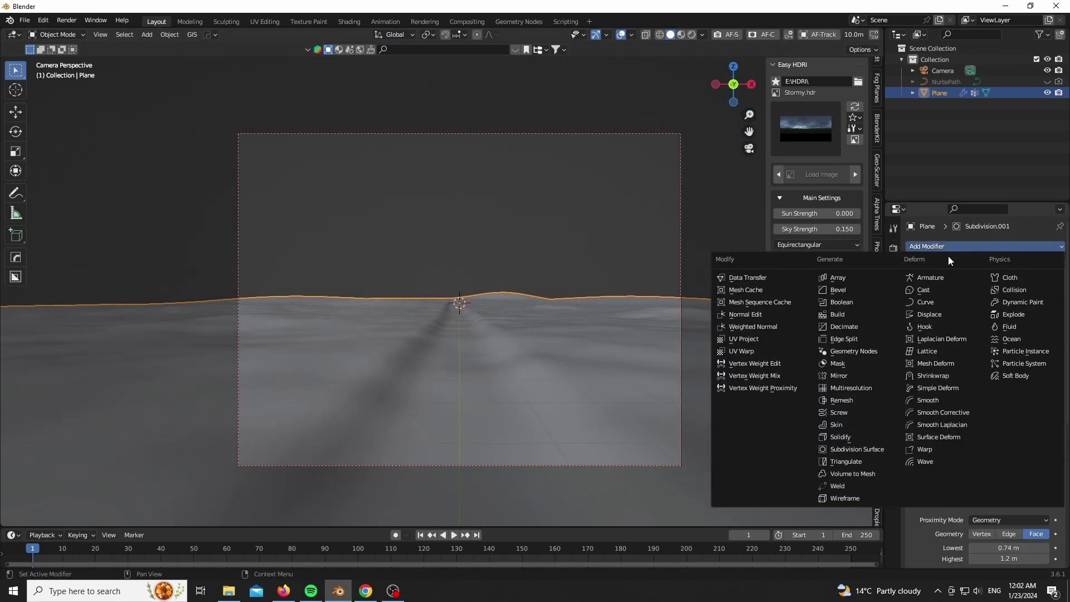
{"action": "left_click", "coordinate": [948, 314]}
{"action": "scroll", "coordinate": [962, 467], "scroll_direction": "down", "scroll_amount": 10}
{"action": "left_click", "coordinate": [997, 479]}
{"action": "left_click", "coordinate": [1055, 478]}
{"action": "mouse_move", "coordinate": [1009, 478]}
{"action": "left_mouse_down"}
{"action": "mouse_move", "coordinate": [1048, 478]}
{"action": "mouse_move", "coordinate": [1016, 478]}
{"action": "left_mouse_up"}
{"action": "left_click", "coordinate": [894, 368]}
{"action": "scroll", "coordinate": [951, 541], "scroll_direction": "down", "scroll_amount": 15}
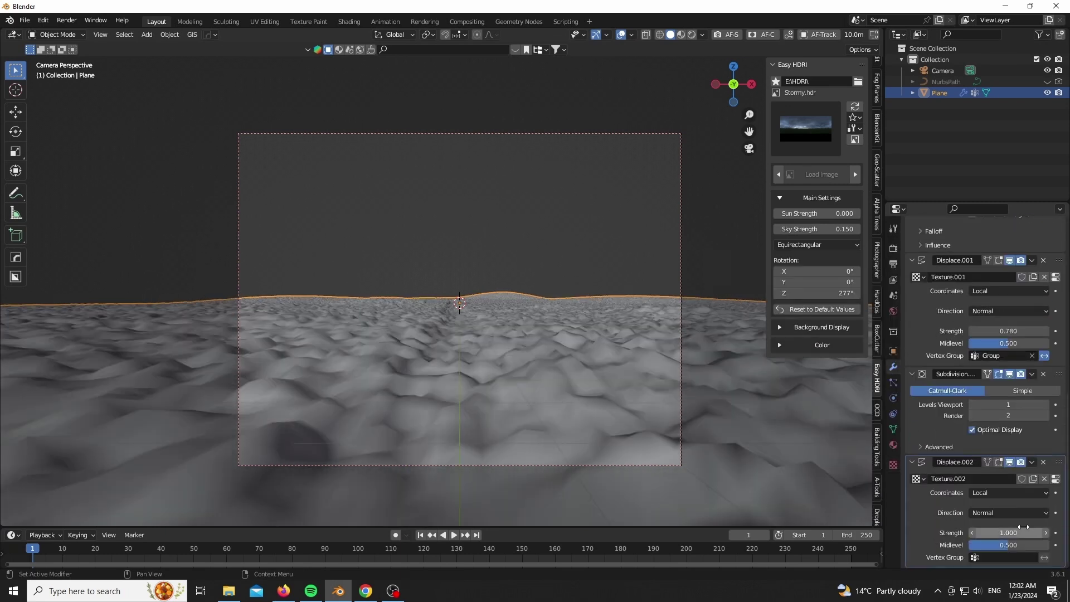
{"action": "left_click", "coordinate": [1021, 527]}
{"action": "type", "text": "0.1"}
{"action": "key", "text": "Return"}
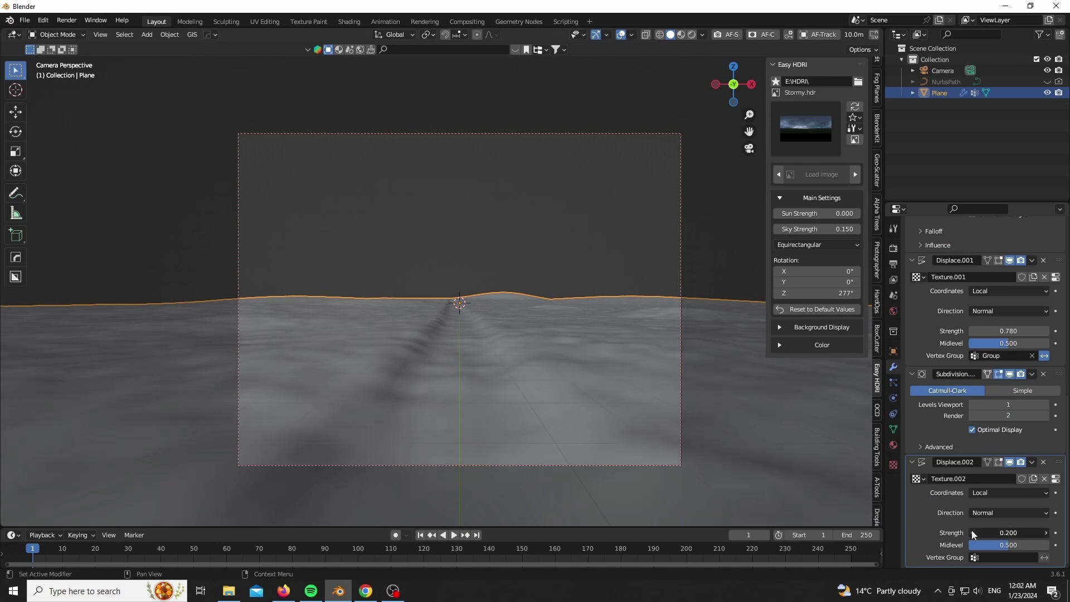
Preview the finely displaced terrain in rendered shading and return to solid shading with the sidebar hidden
{"action": "middle_click_drag", "start_coordinate": [457, 389], "coordinate": [459, 389], "text": "shift"}
{"action": "key", "text": "z"}
{"action": "left_click", "coordinate": [443, 359]}
{"action": "key", "text": "z"}
{"action": "left_click", "coordinate": [541, 350]}
{"action": "key", "text": "n"}
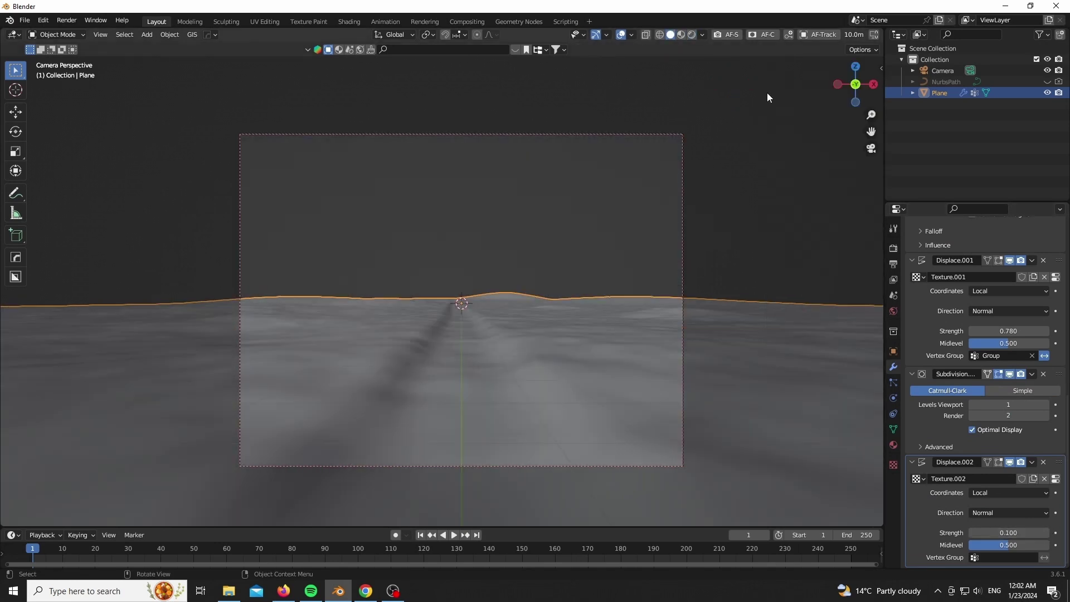
Set the terrain plane as the Geo-Scatter emitter
{"action": "middle_click_drag", "start_coordinate": [549, 446], "coordinate": [561, 463]}
{"action": "scroll", "coordinate": [559, 461], "scroll_direction": "down", "scroll_amount": 6}
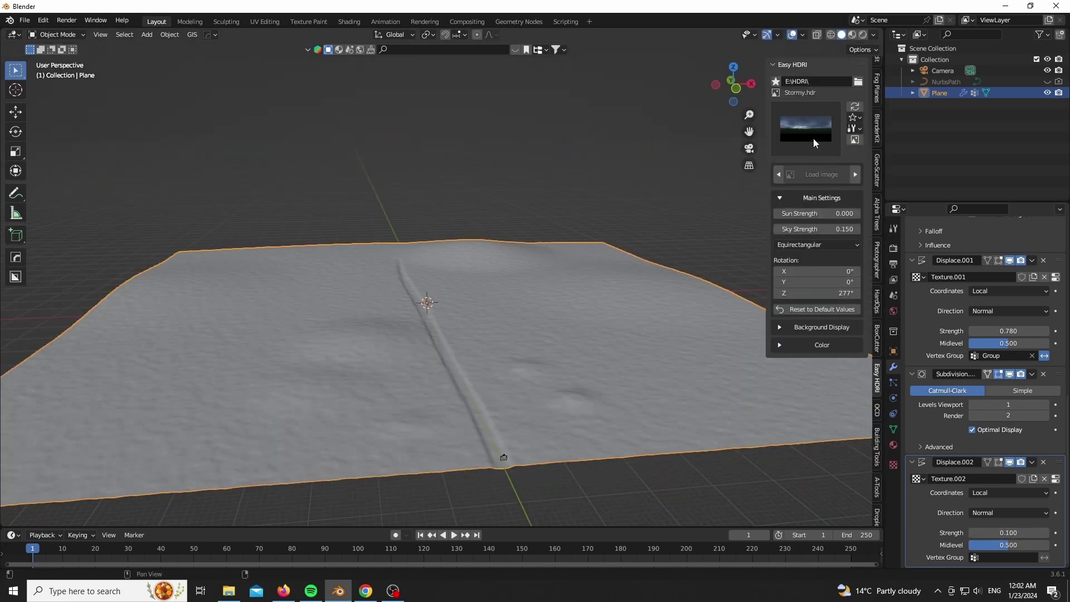
{"action": "left_click", "coordinate": [877, 178]}
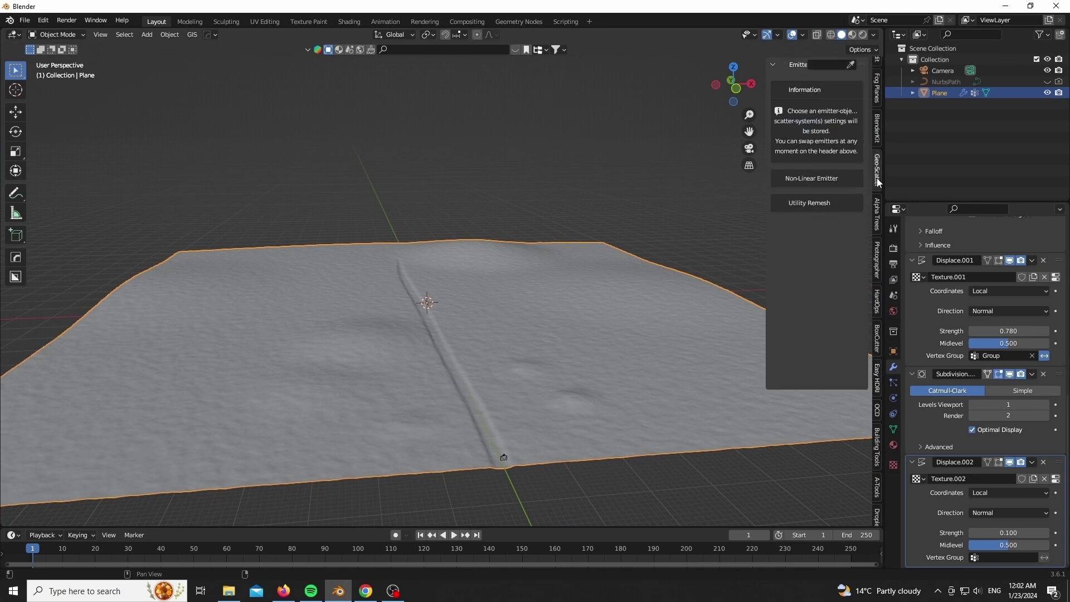
{"action": "left_click", "coordinate": [631, 388]}
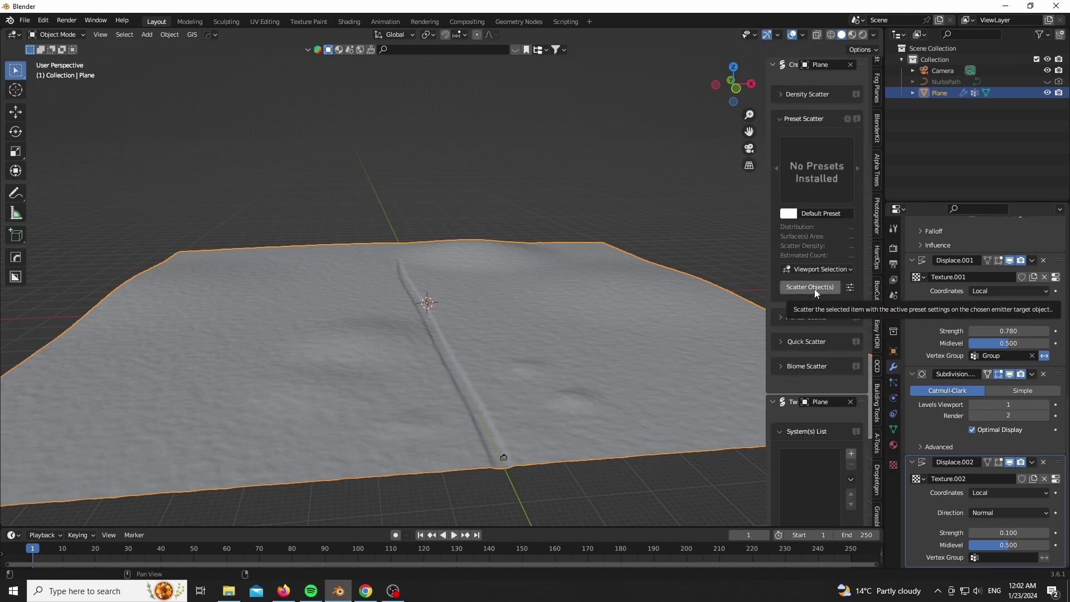
Open the Geo-Scatter biome browser, widen its window and show the Pine Trees PSC biomes
{"action": "scroll", "coordinate": [787, 310], "scroll_direction": "down", "scroll_amount": 2}
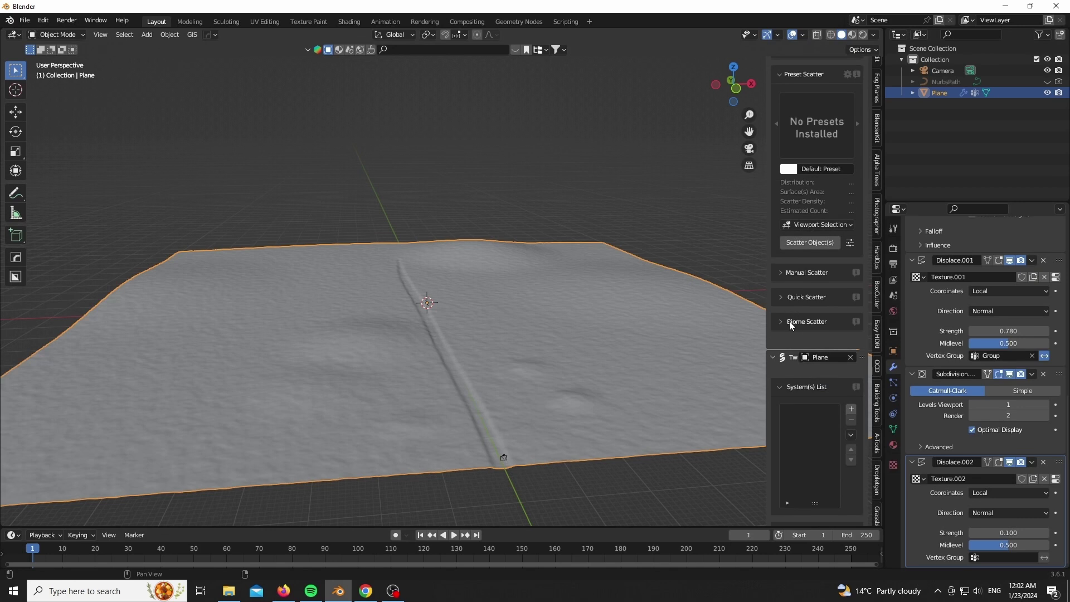
{"action": "left_click", "coordinate": [789, 322]}
{"action": "left_click", "coordinate": [834, 346]}
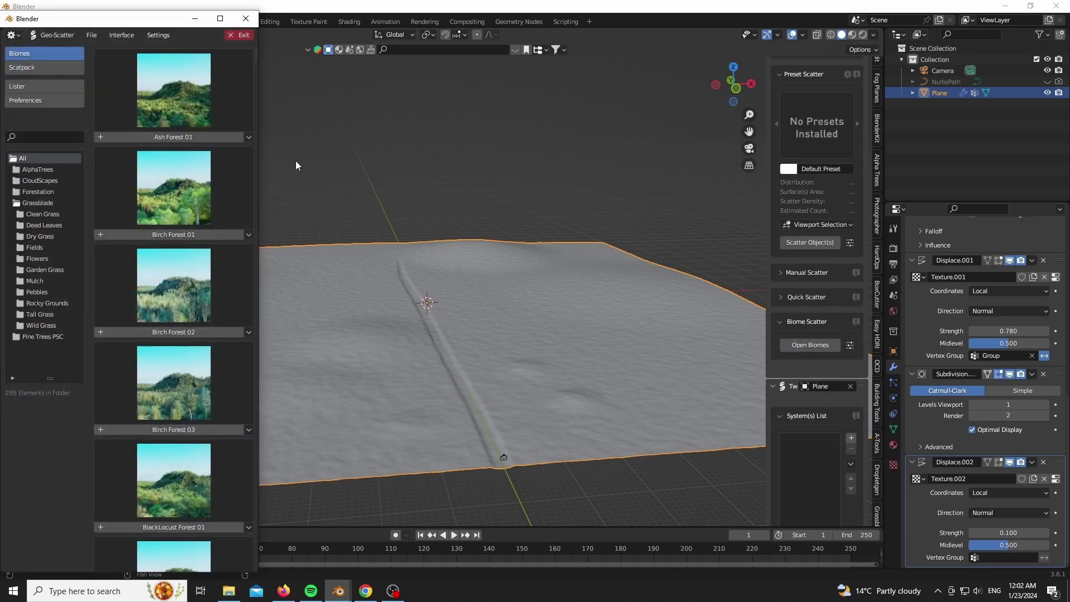
{"action": "scroll", "coordinate": [353, 168], "scroll_direction": "down", "scroll_amount": 10}
{"action": "left_click_drag", "start_coordinate": [263, 189], "coordinate": [511, 198]}
{"action": "left_click", "coordinate": [54, 338]}
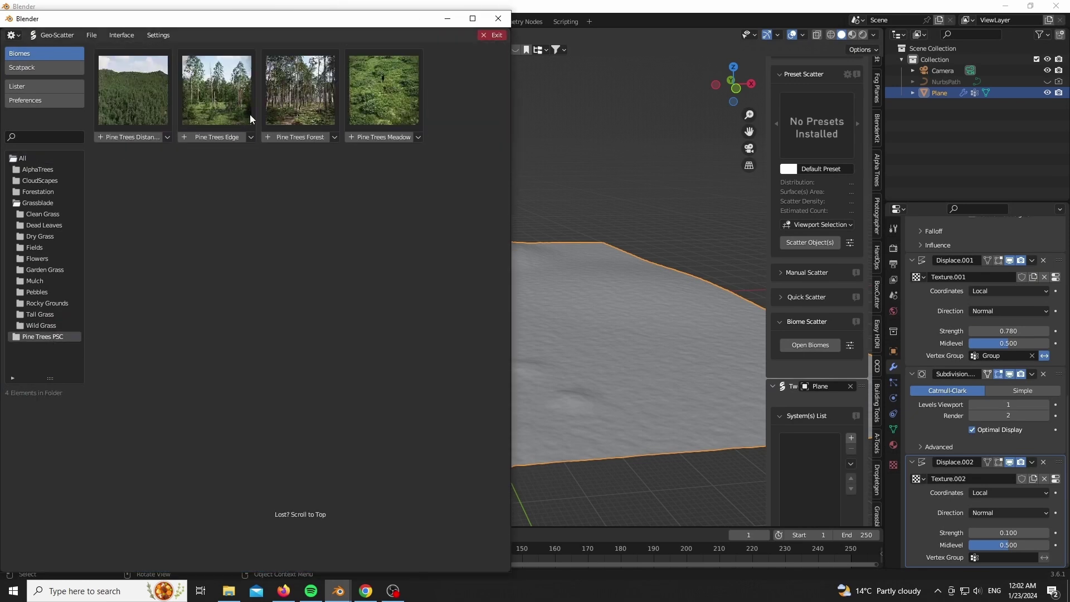
View the Dynamic Pine Biomes product page in Chrome and return to Blender
{"action": "left_click", "coordinate": [366, 590]}
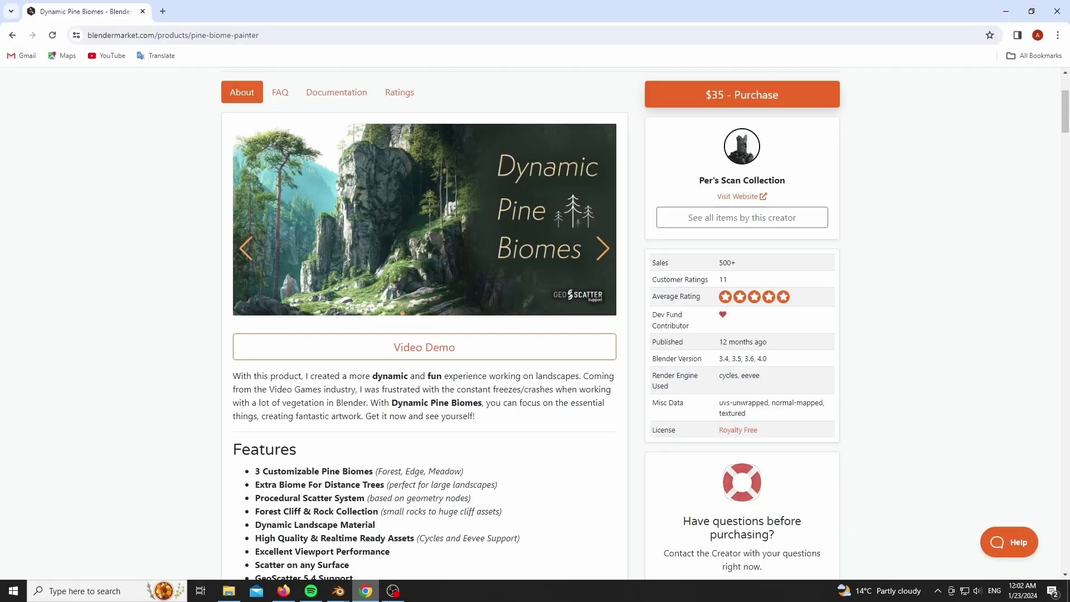
{"action": "left_click", "coordinate": [1004, 11]}
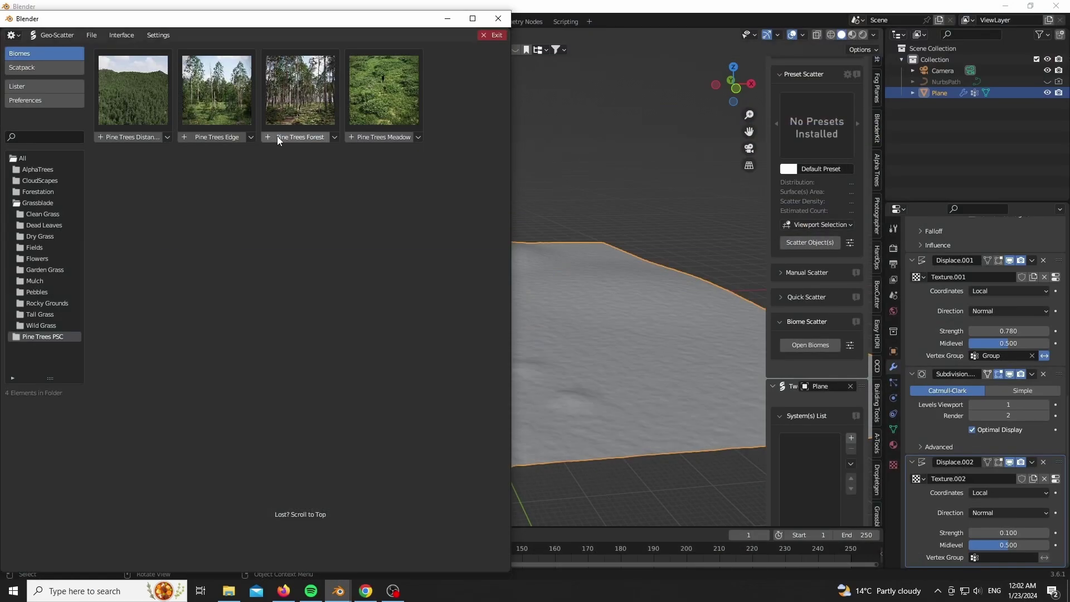
Scatter the Pine Trees Forest biome on the terrain plane, minimize the biome browser and look through the camera
{"action": "left_click", "coordinate": [277, 137]}
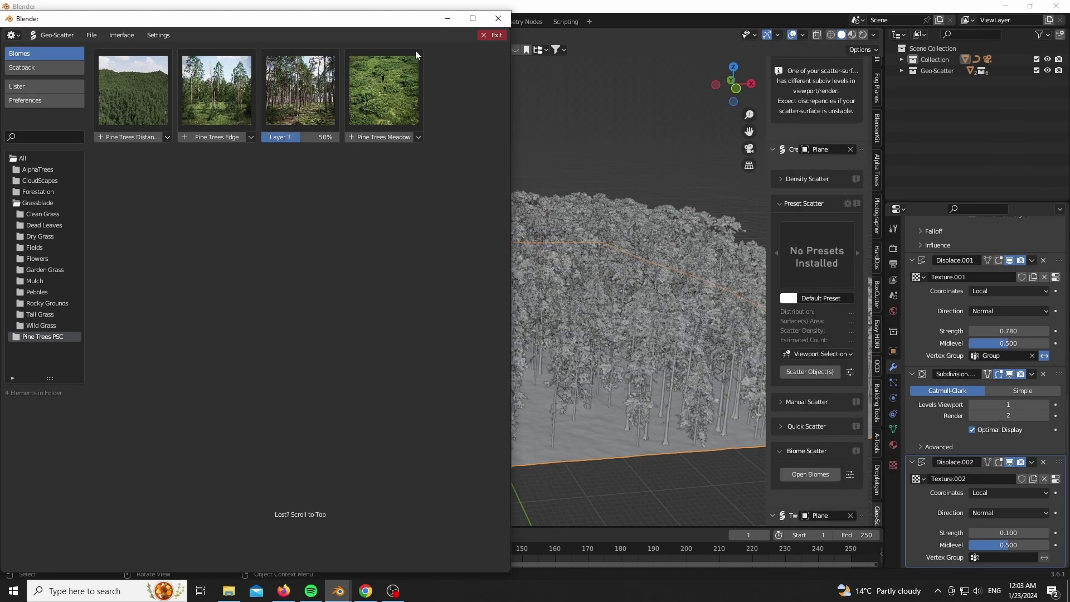
{"action": "left_click", "coordinate": [446, 22]}
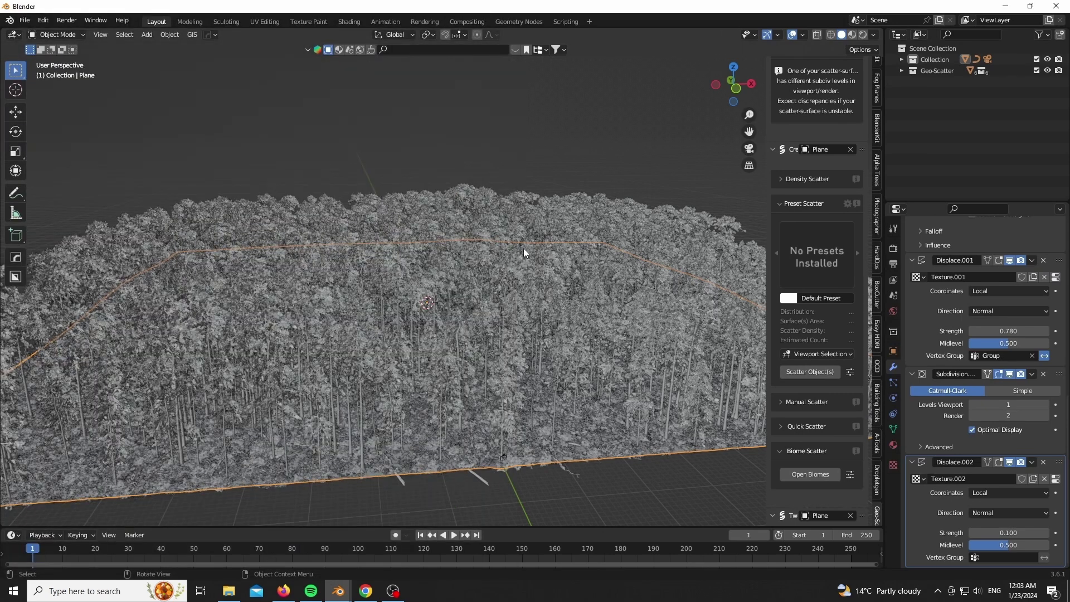
{"action": "key", "text": "KP_0"}
Hide all scatter systems except Tree Tall in the viewport
{"action": "scroll", "coordinate": [820, 288], "scroll_direction": "down", "scroll_amount": 5}
{"action": "scroll", "coordinate": [821, 287], "scroll_direction": "down", "scroll_amount": 5}
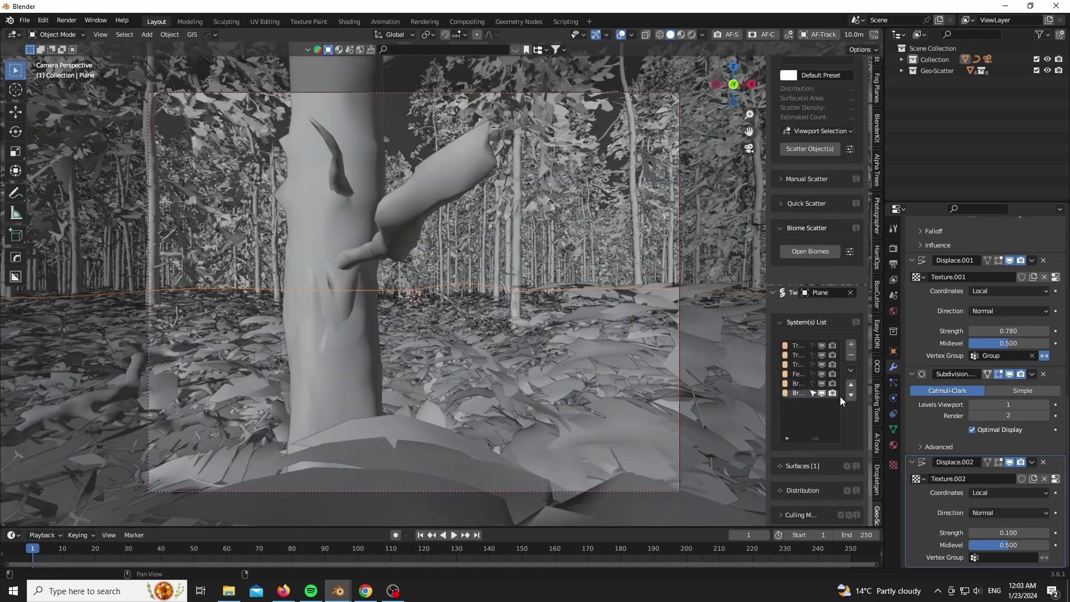
{"action": "left_click_drag", "start_coordinate": [822, 394], "coordinate": [821, 356]}
{"action": "scroll", "coordinate": [812, 374], "scroll_direction": "down", "scroll_amount": 1}
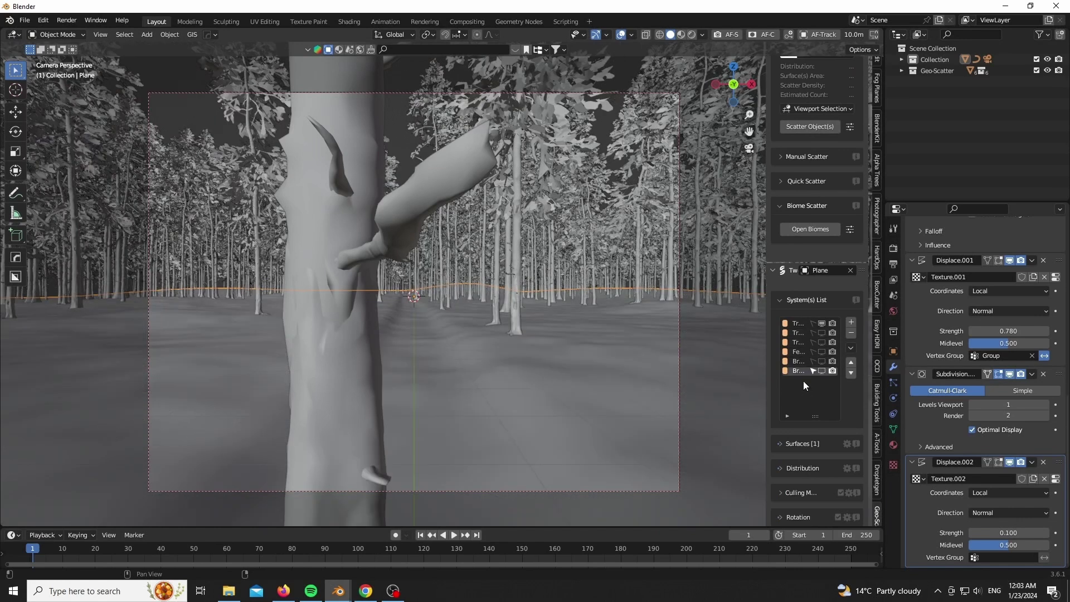
Enable a vertex-group culling mask using Group for the scatter and invert it to keep trees off the path
{"action": "scroll", "coordinate": [817, 427], "scroll_direction": "down", "scroll_amount": 15}
{"action": "left_click", "coordinate": [788, 290]}
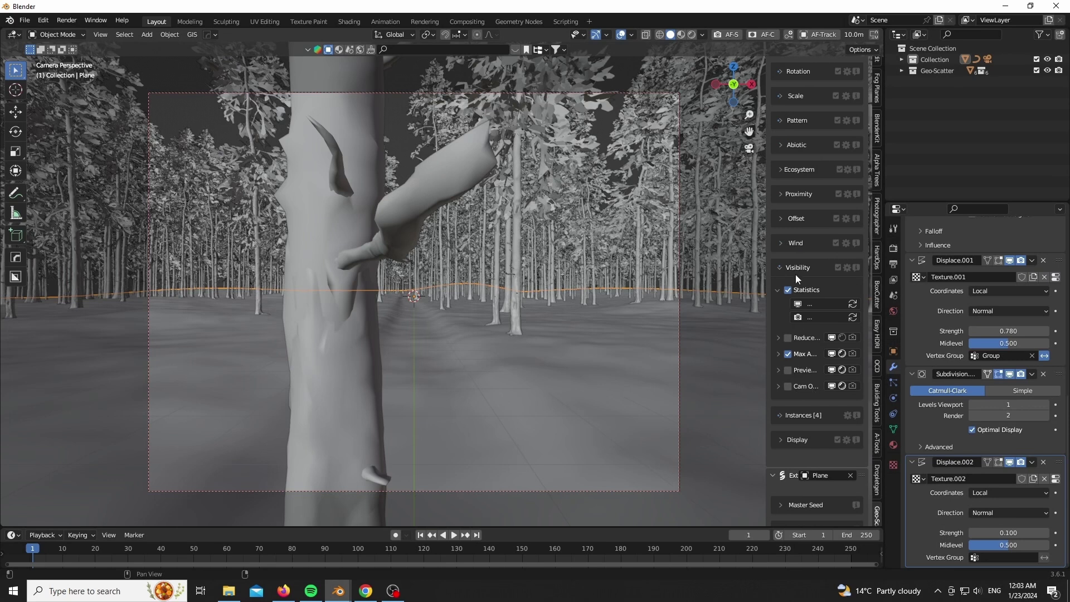
{"action": "scroll", "coordinate": [793, 272], "scroll_direction": "up", "scroll_amount": 5}
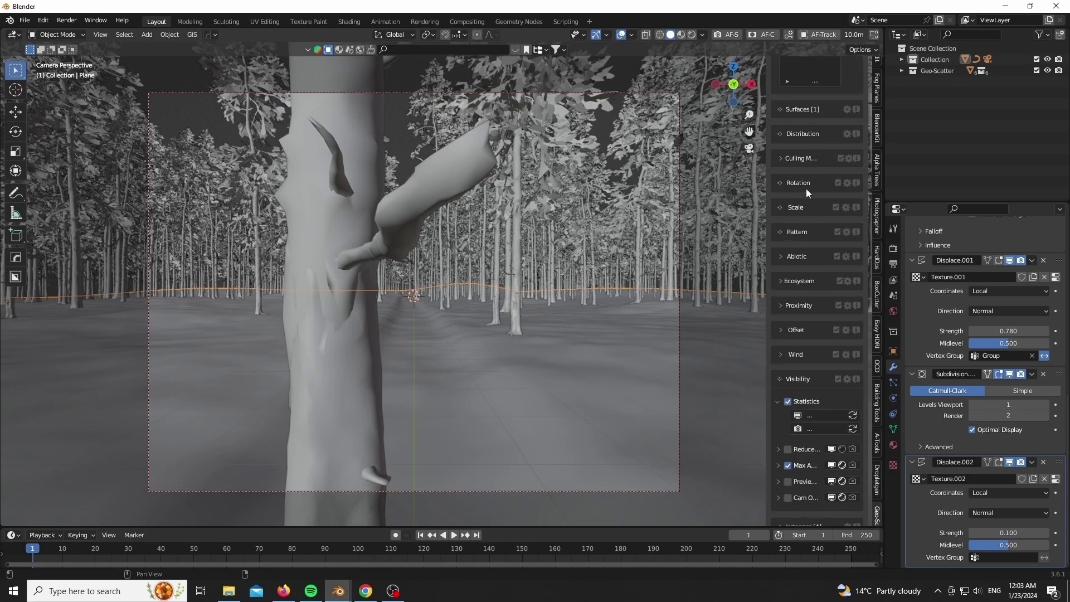
{"action": "left_click", "coordinate": [784, 156]}
{"action": "left_click", "coordinate": [788, 181]}
{"action": "left_click", "coordinate": [813, 195]}
{"action": "left_click", "coordinate": [829, 216]}
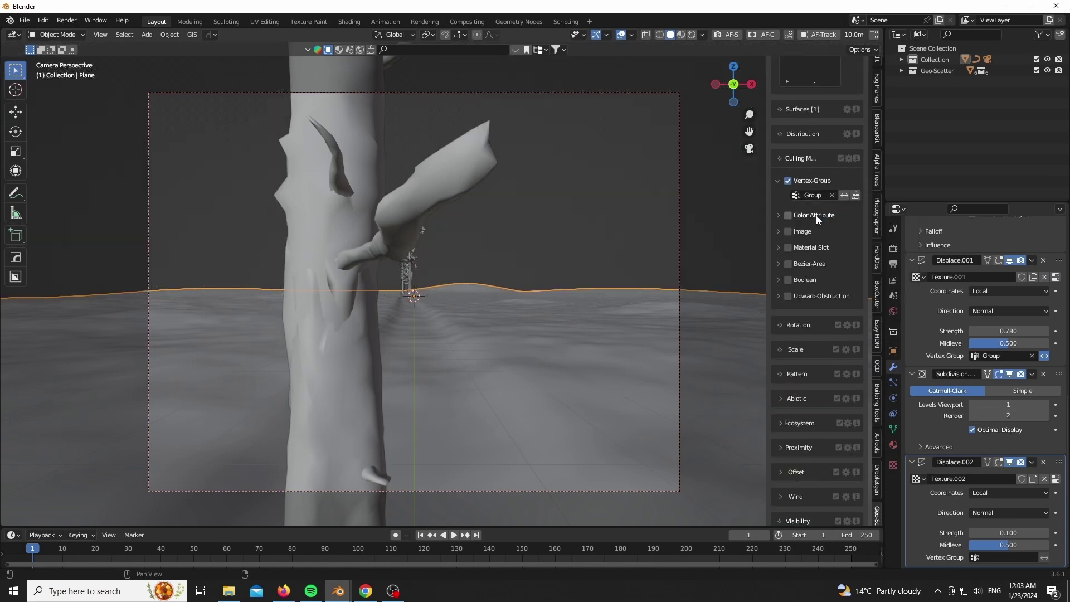
{"action": "left_click", "coordinate": [845, 195]}
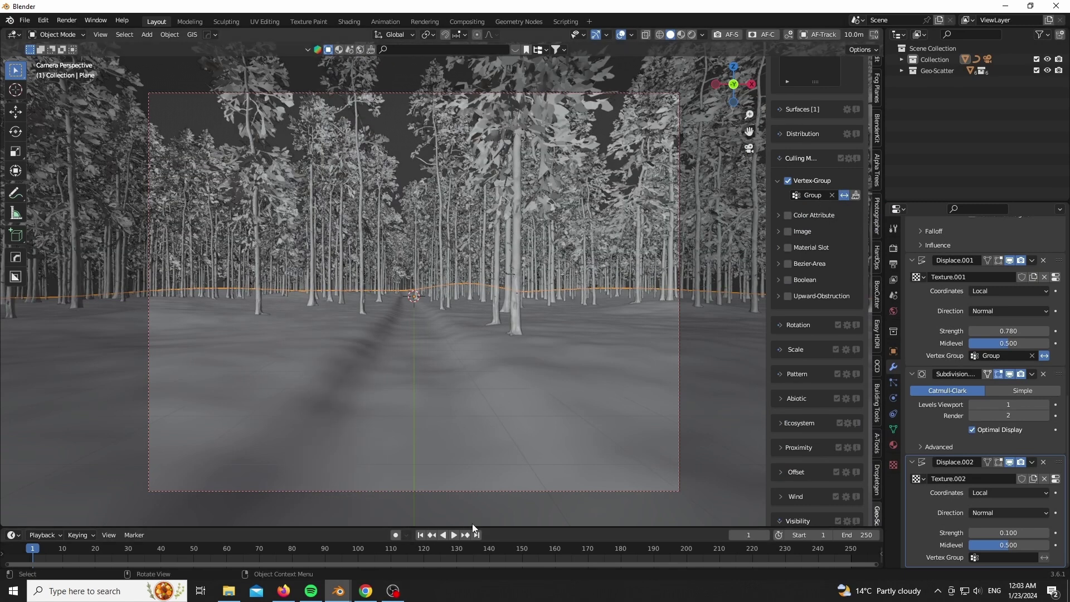
Inspect the cleared path from outside the camera, and set the Tree Tall distribution seed to 1462
{"action": "scroll", "coordinate": [809, 343], "scroll_direction": "down", "scroll_amount": 3}
{"action": "left_click_drag", "start_coordinate": [755, 96], "coordinate": [450, 353]}
{"action": "scroll", "coordinate": [451, 352], "scroll_direction": "up", "scroll_amount": 3}
{"action": "middle_click_drag", "start_coordinate": [493, 349], "coordinate": [472, 307]}
{"action": "key", "text": "KP_0"}
{"action": "scroll", "coordinate": [804, 259], "scroll_direction": "up", "scroll_amount": 5}
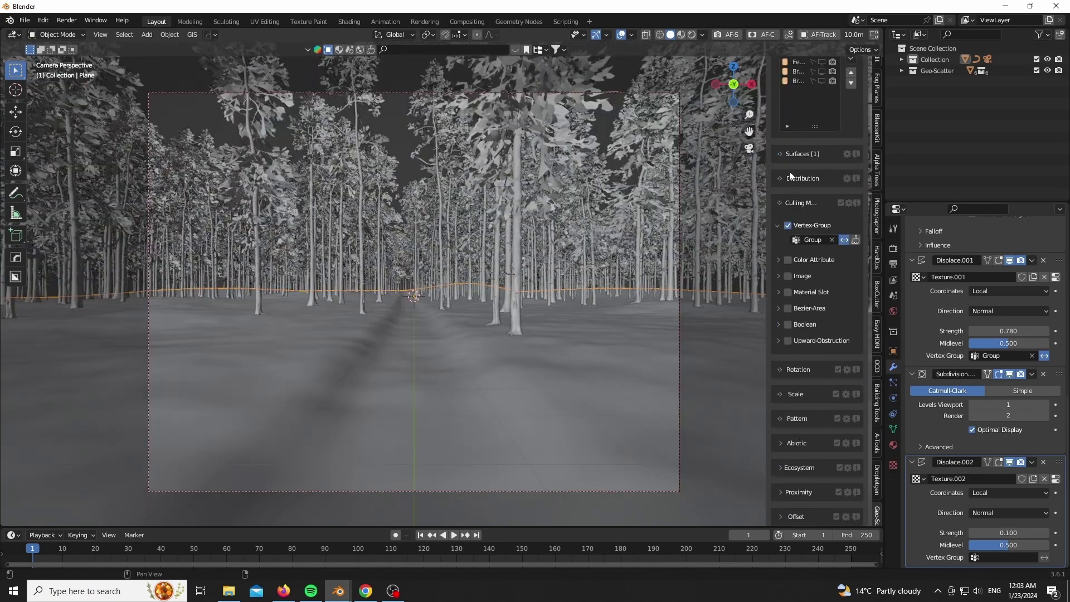
{"action": "left_click", "coordinate": [786, 178]}
{"action": "left_click", "coordinate": [841, 277]}
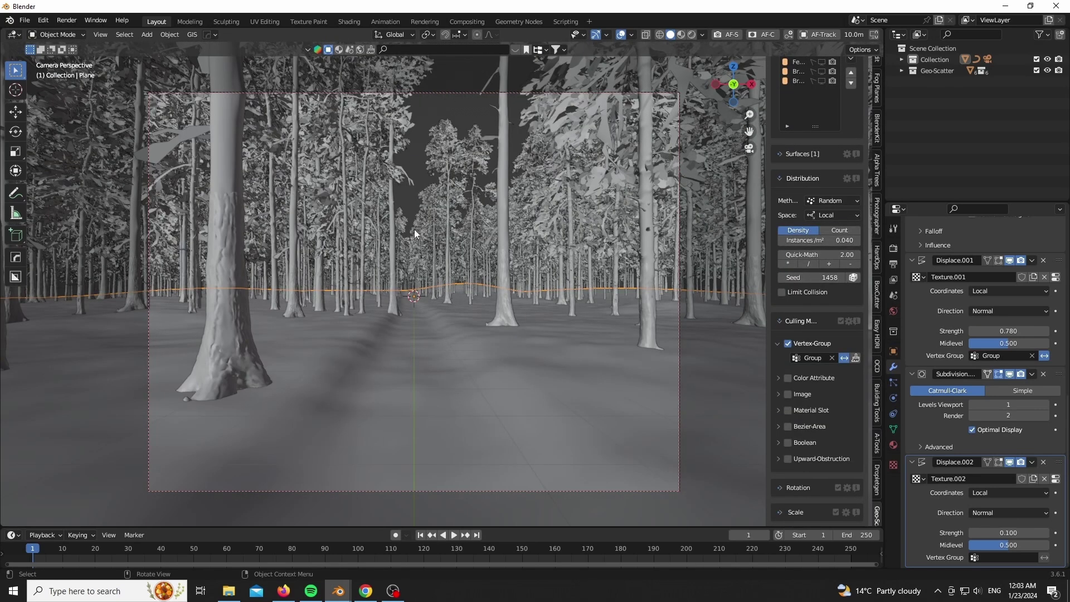
{"action": "left_click", "coordinate": [841, 282]}
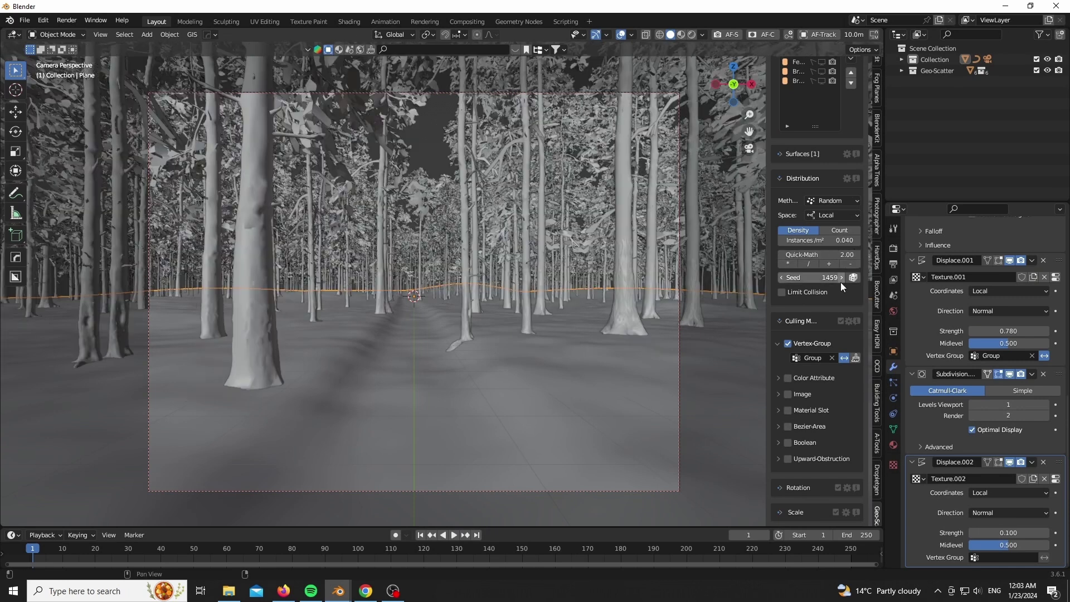
{"action": "left_click", "coordinate": [841, 282]}
{"action": "left_click", "coordinate": [841, 282]}
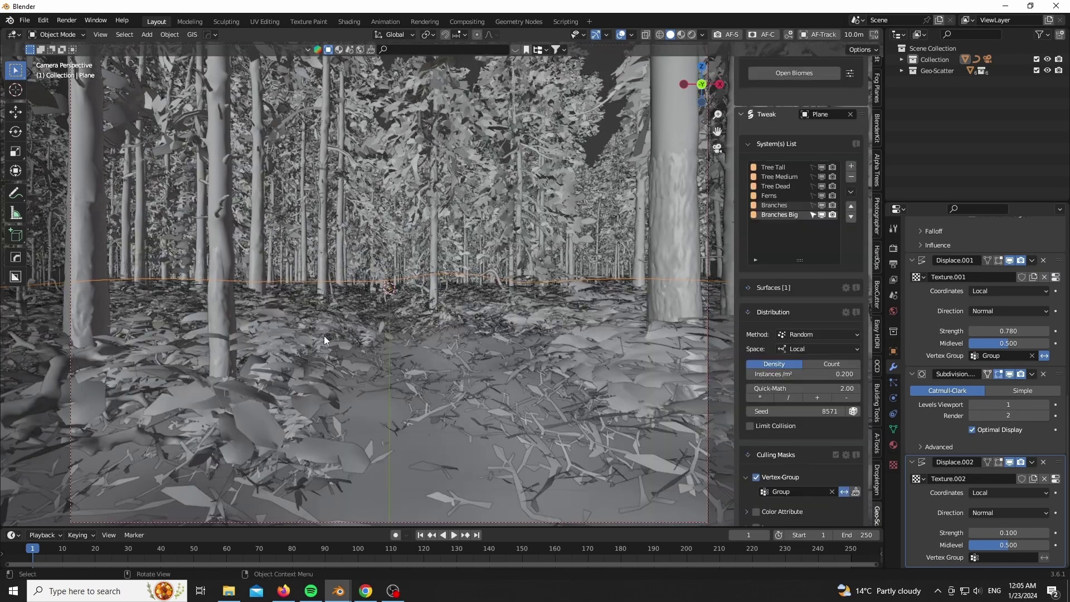
Preview the scattered forest through the camera in rendered shading
{"action": "scroll", "coordinate": [323, 335], "scroll_direction": "down", "scroll_amount": 2}
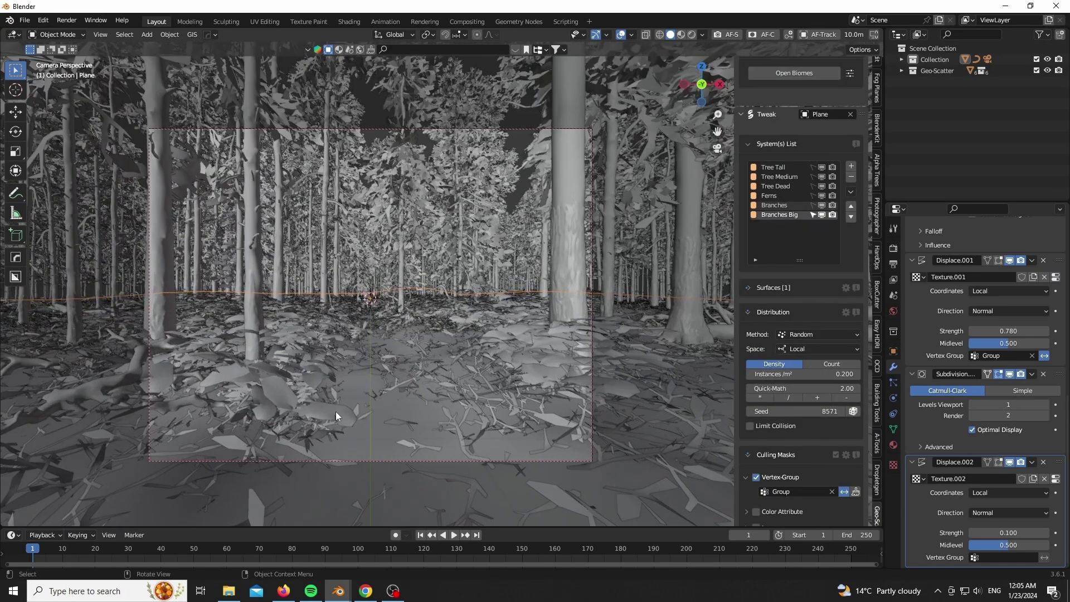
{"action": "key", "text": "z"}
{"action": "left_click", "coordinate": [350, 390]}
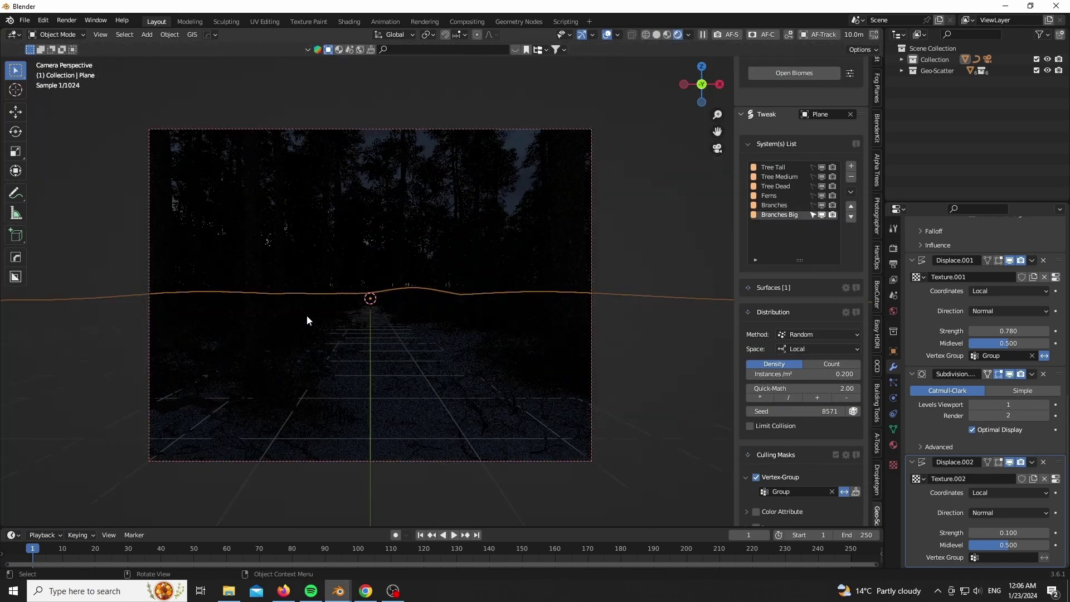
{"action": "scroll", "coordinate": [304, 310], "scroll_direction": "up", "scroll_amount": 2}
Set the Cycles device to GPU Compute and enable denoising for the viewport
{"action": "left_click", "coordinate": [894, 248]}
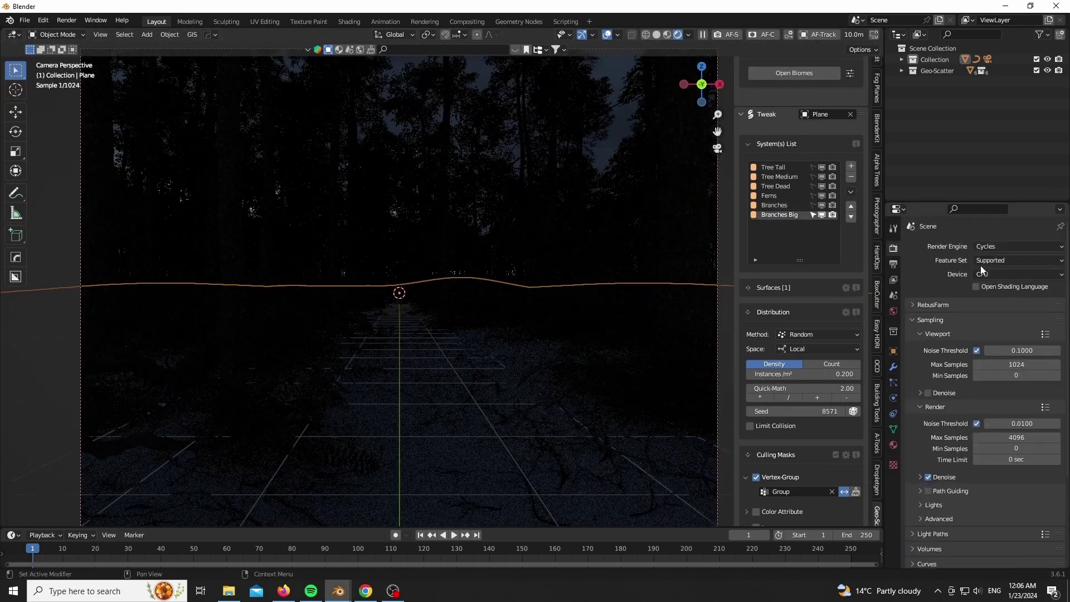
{"action": "left_click", "coordinate": [982, 274]}
{"action": "key", "text": "Return"}
{"action": "left_click", "coordinate": [912, 320]}
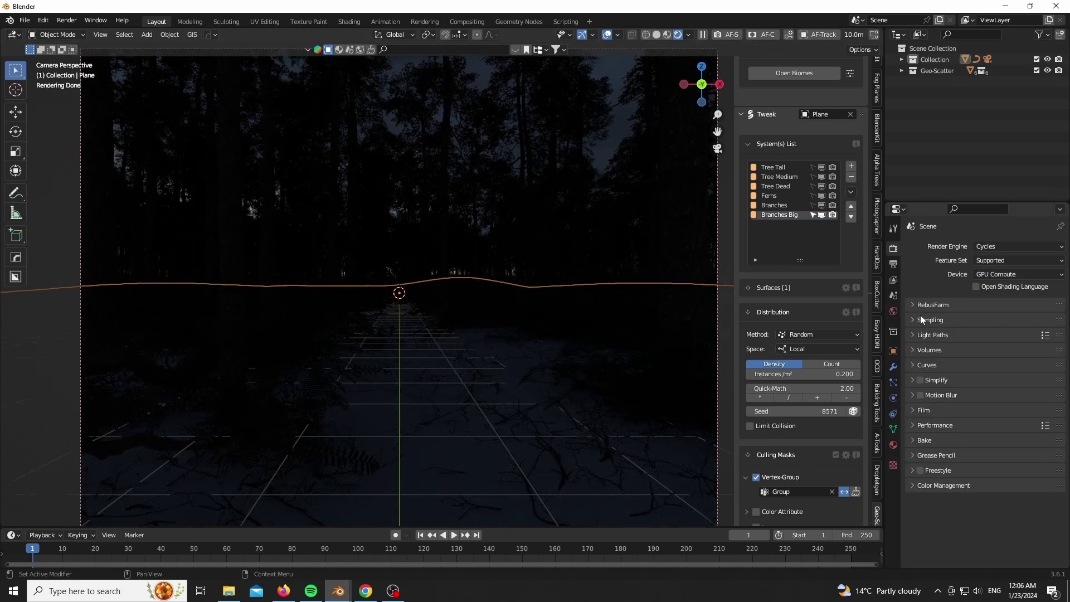
{"action": "left_click", "coordinate": [921, 319]}
{"action": "left_click", "coordinate": [932, 393]}
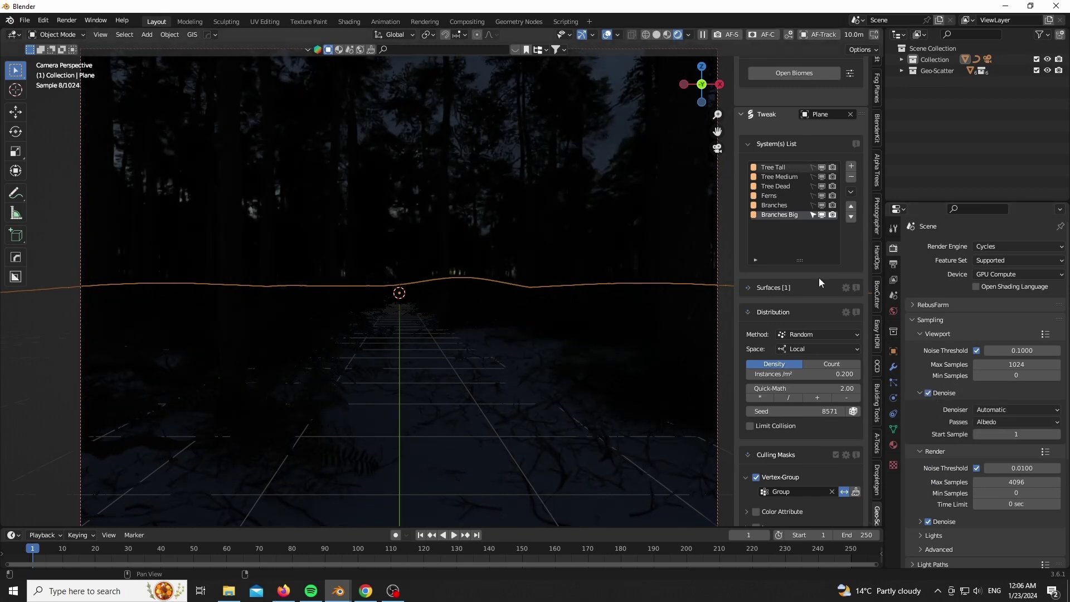
Enable Cam Optimization and disable Max Amount in the scatter's visibility settings, and return to solid shading
{"action": "scroll", "coordinate": [809, 460], "scroll_direction": "down", "scroll_amount": 20}
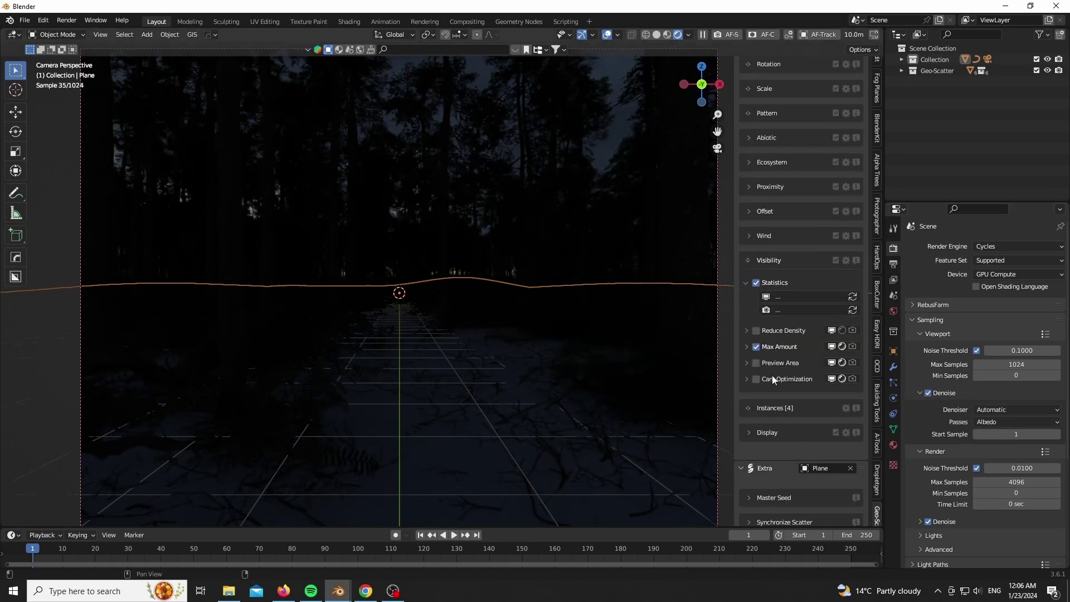
{"action": "left_click", "coordinate": [771, 380]}
{"action": "left_click", "coordinate": [794, 348]}
{"action": "scroll", "coordinate": [798, 363], "scroll_direction": "up", "scroll_amount": 6}
{"action": "key", "text": "z"}
{"action": "scroll", "coordinate": [433, 368], "scroll_direction": "down", "scroll_amount": 1}
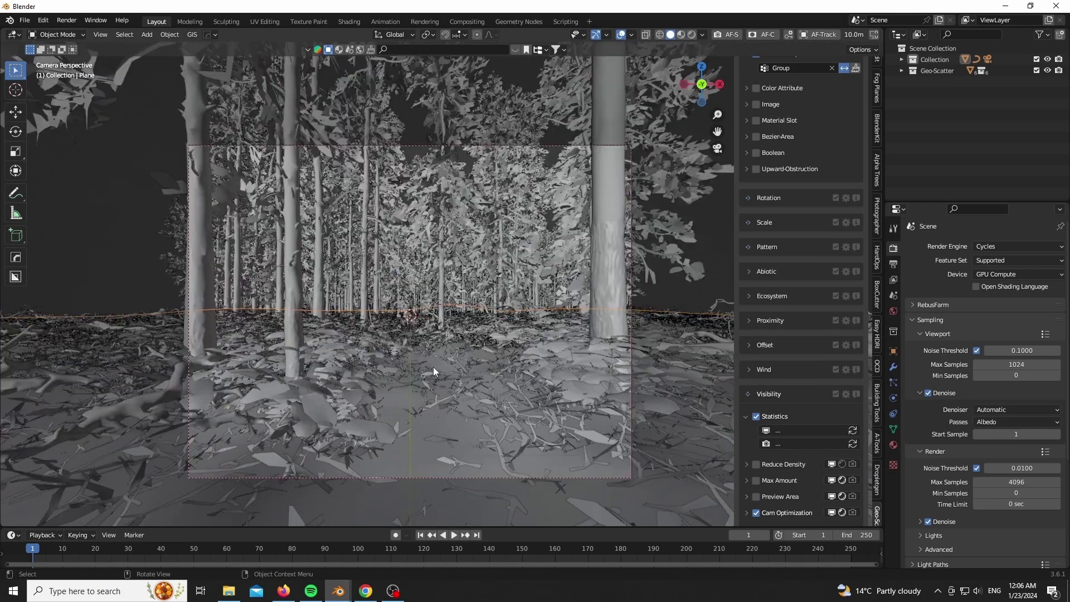
{"action": "scroll", "coordinate": [433, 367], "scroll_direction": "down", "scroll_amount": 2}
{"action": "scroll", "coordinate": [764, 345], "scroll_direction": "up", "scroll_amount": 6}
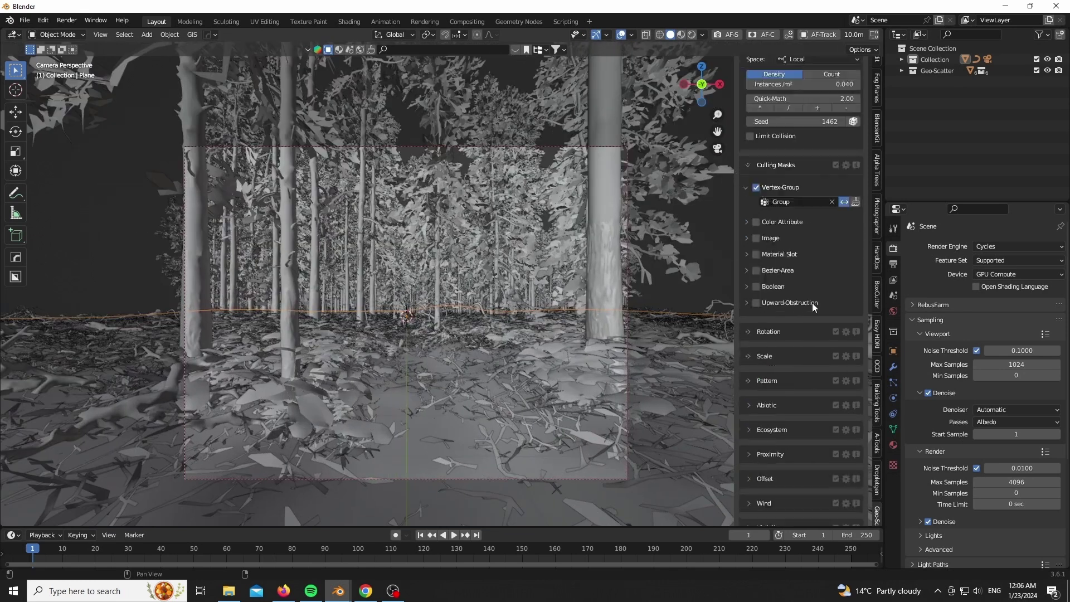
{"action": "scroll", "coordinate": [782, 321], "scroll_direction": "up", "scroll_amount": 8}
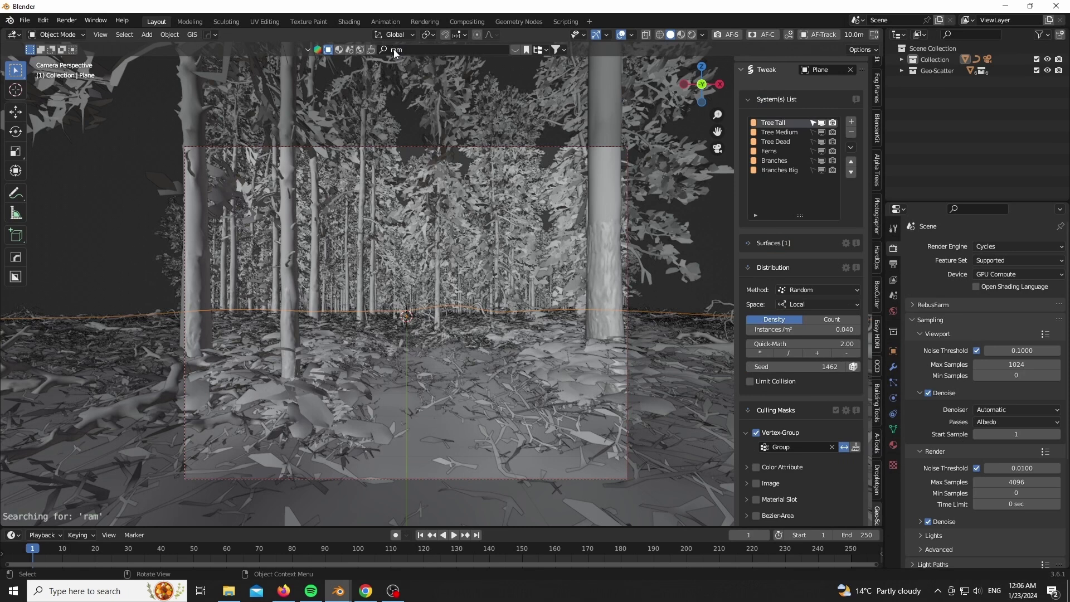
Add the Mountain ram sculpture asset from the search results onto the cleared forest path
{"action": "mouse_move", "coordinate": [89, 114]}
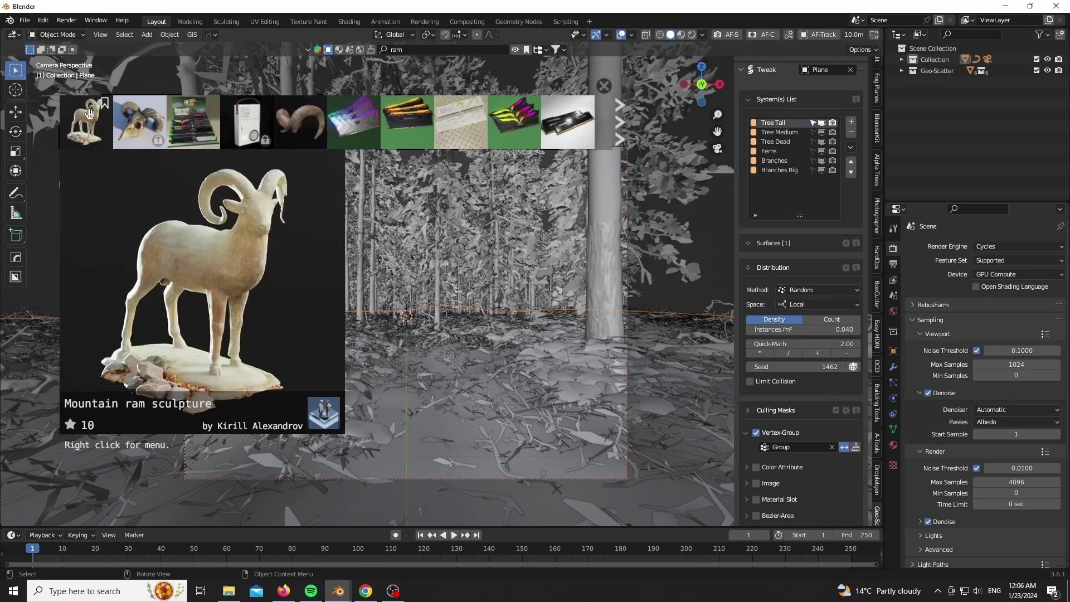
{"action": "mouse_move", "coordinate": [110, 137]}
{"action": "left_mouse_down"}
{"action": "mouse_move", "coordinate": [371, 318]}
{"action": "mouse_move", "coordinate": [438, 391]}
{"action": "mouse_move", "coordinate": [405, 353]}
{"action": "left_mouse_up"}
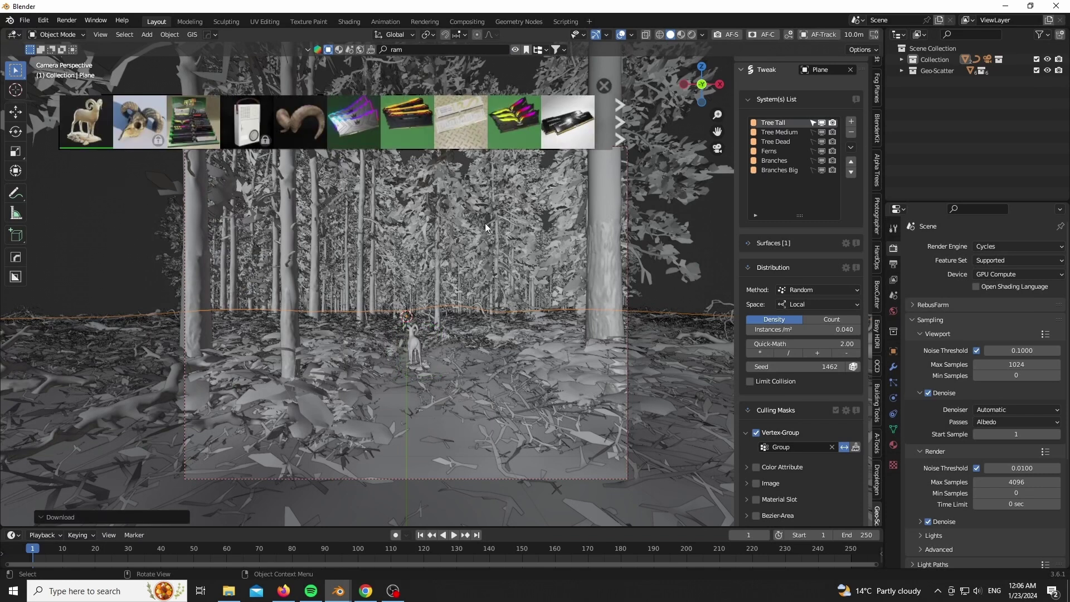
{"action": "scroll", "coordinate": [422, 354], "scroll_direction": "up", "scroll_amount": 5}
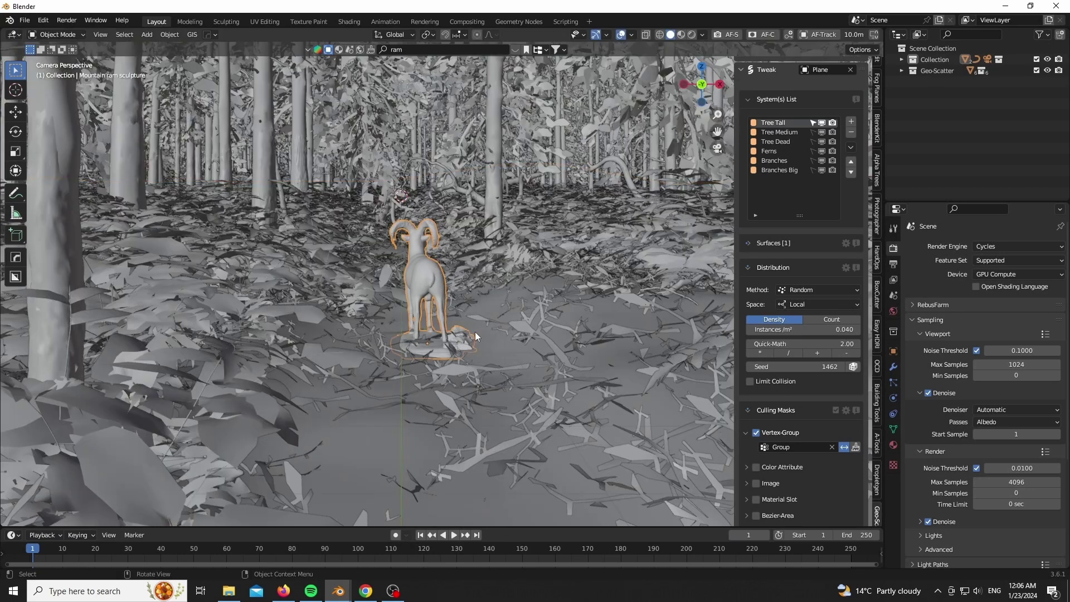
Rotate the ram about the global Z axis, including a 180° turn, until it stands roughly side-on to the camera
{"action": "key", "text": "r"}
{"action": "key", "text": "z"}
{"action": "left_click", "coordinate": [392, 195]}
{"action": "type", "text": "rz180"}
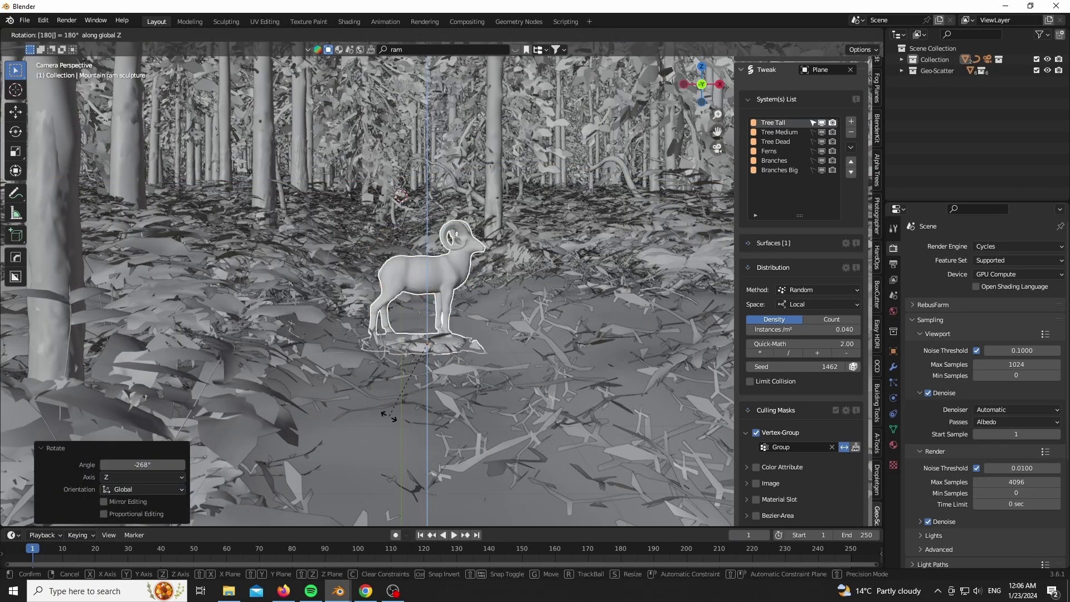
{"action": "key", "text": "Return"}
{"action": "key", "text": "r"}
{"action": "key", "text": "z"}
{"action": "left_click", "coordinate": [477, 497]}
Lower the ram about 0.1 m along Z so its stone base sinks into the ground, and adjust its size
{"action": "key", "text": "g"}
{"action": "key", "text": "z"}
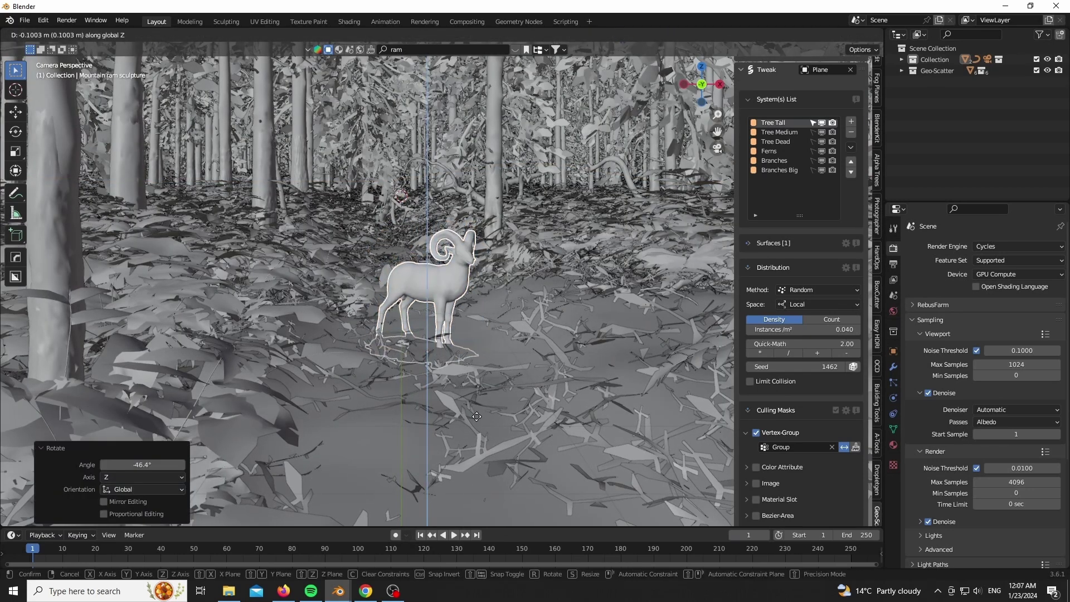
{"action": "left_click", "coordinate": [477, 416]}
{"action": "key", "text": "s"}
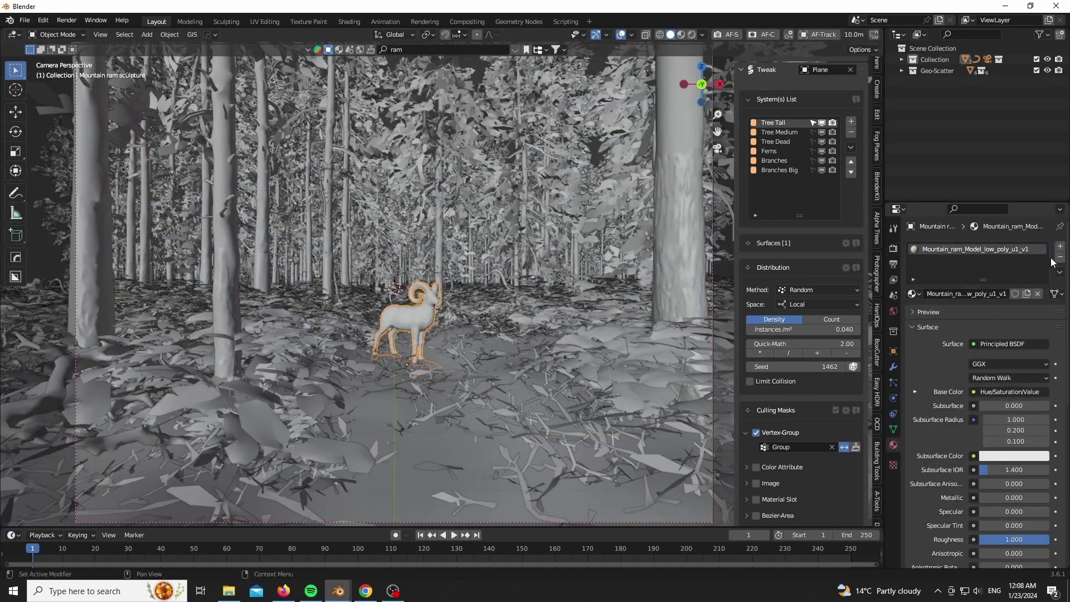
Replace the ram's material with a new one using an Emission shader in light blue
{"action": "left_click", "coordinate": [1061, 258]}
{"action": "left_click", "coordinate": [961, 295]}
{"action": "left_click", "coordinate": [1005, 343]}
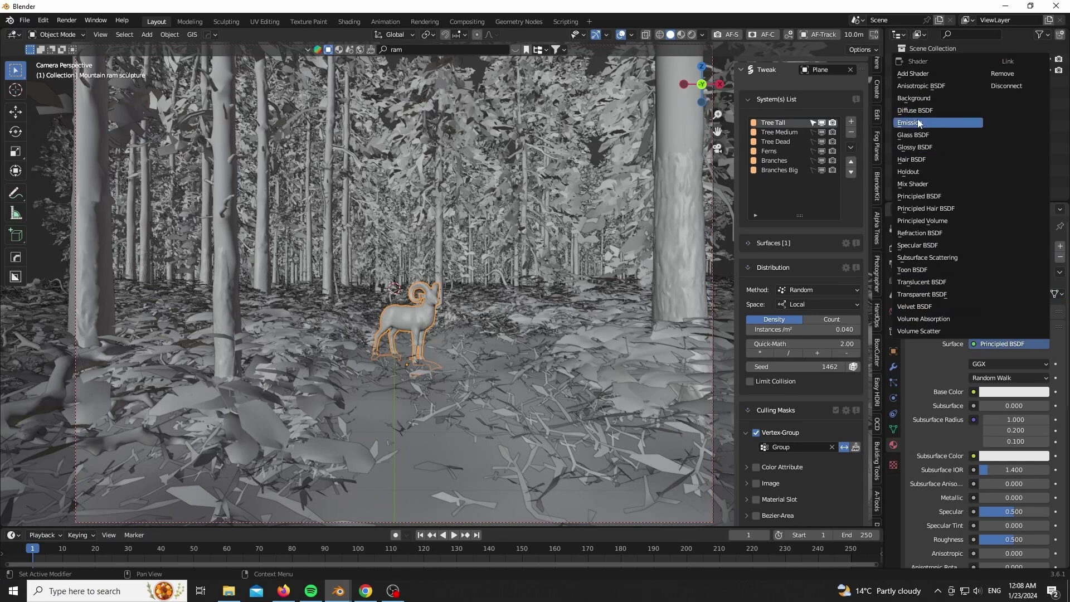
{"action": "left_click", "coordinate": [918, 123]}
{"action": "left_click", "coordinate": [1014, 364]}
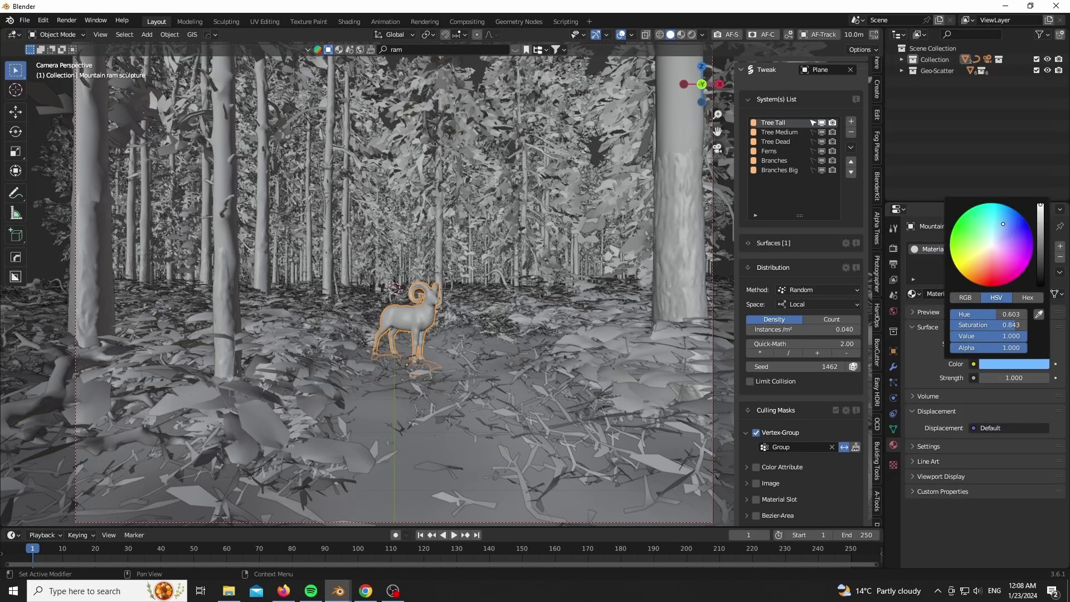
Switch to rendered shading and set the ram's emission strength to 159.4, checking the glow through the camera
{"action": "scroll", "coordinate": [429, 351], "scroll_direction": "down", "scroll_amount": 2}
{"action": "key", "text": "z"}
{"action": "left_click", "coordinate": [377, 300]}
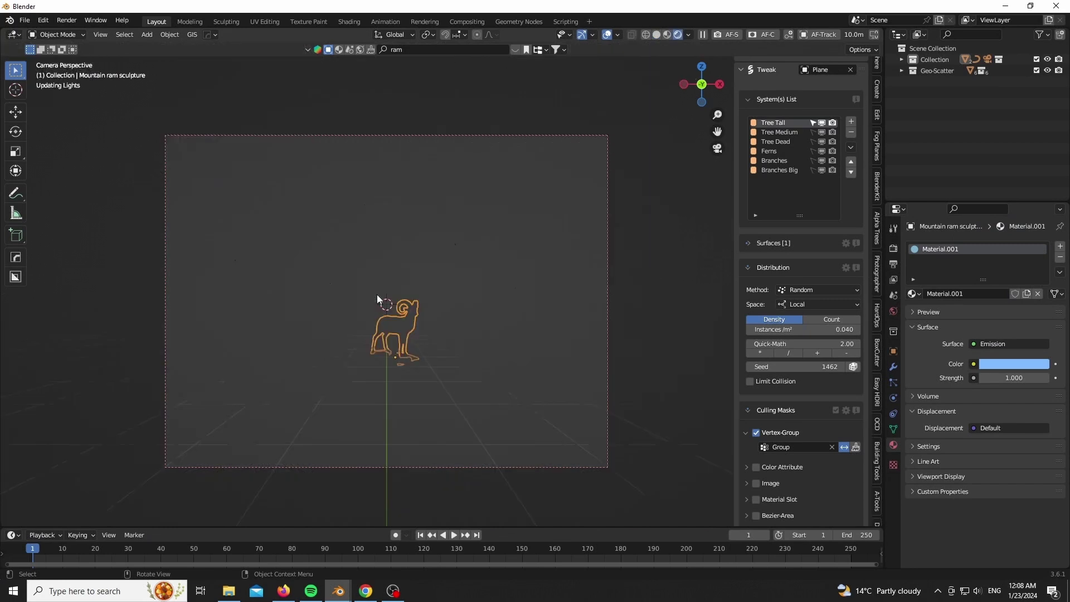
{"action": "scroll", "coordinate": [477, 354], "scroll_direction": "up", "scroll_amount": 1}
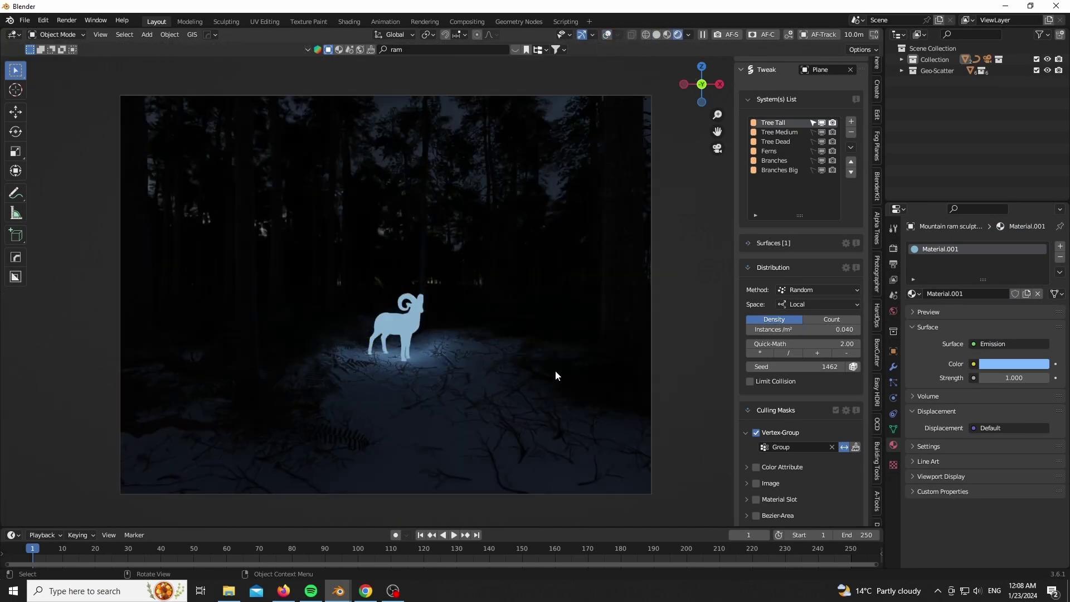
{"action": "type", "text": "159.4"}
{"action": "key", "text": "Return"}
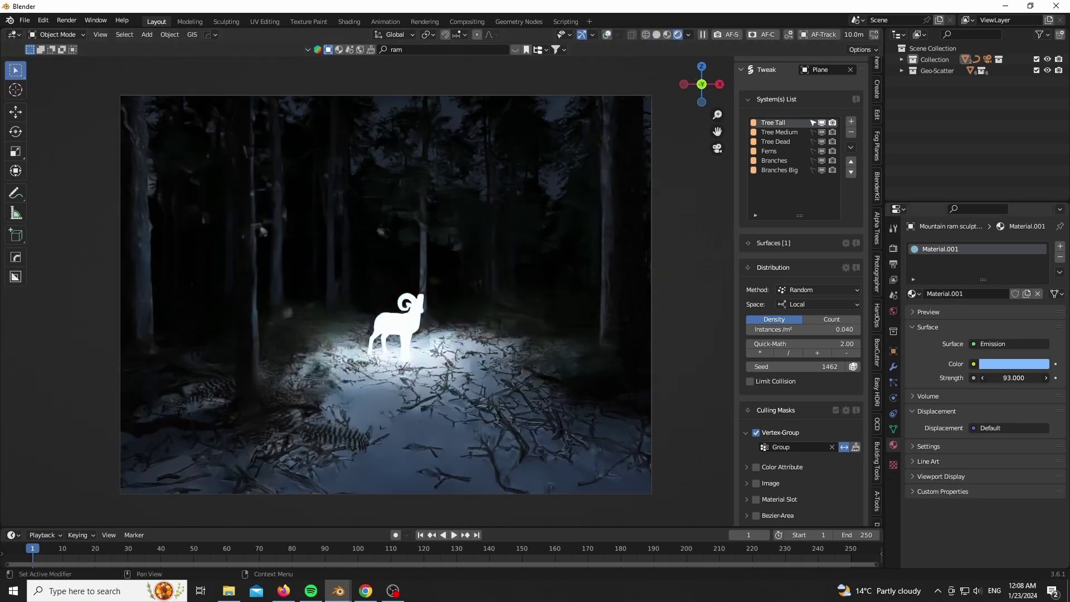
{"action": "scroll", "coordinate": [396, 406], "scroll_direction": "up", "scroll_amount": 2}
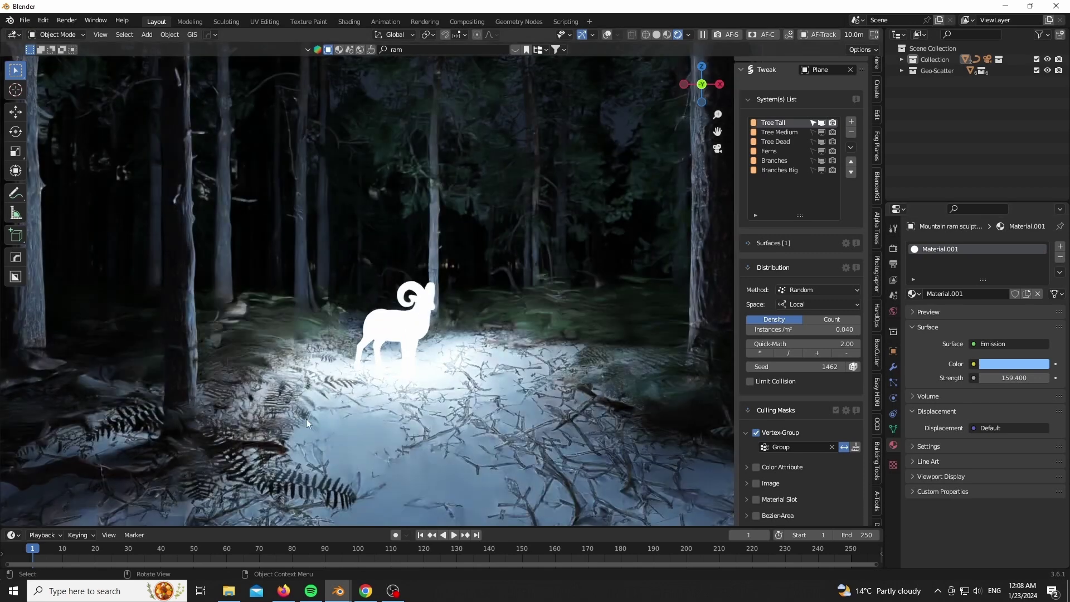
{"action": "scroll", "coordinate": [348, 420], "scroll_direction": "down", "scroll_amount": 2}
{"action": "scroll", "coordinate": [376, 353], "scroll_direction": "up", "scroll_amount": 2}
{"action": "scroll", "coordinate": [318, 368], "scroll_direction": "down", "scroll_amount": 2}
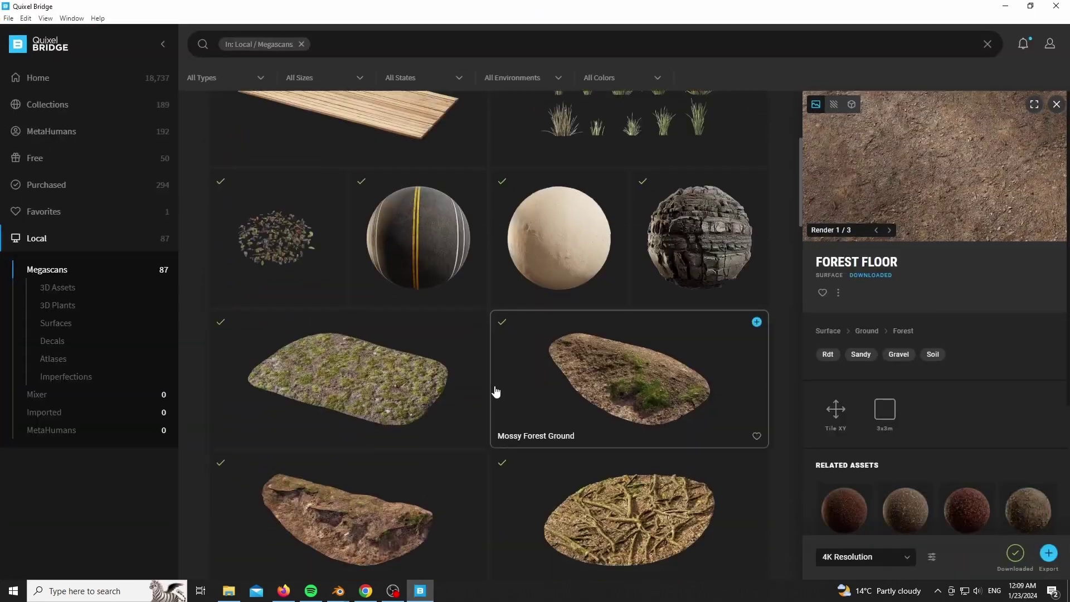
In Quixel Bridge, export the Mossy Forest Roots asset from the local Megascans library and return to Blender
{"action": "scroll", "coordinate": [495, 390], "scroll_direction": "down", "scroll_amount": 3}
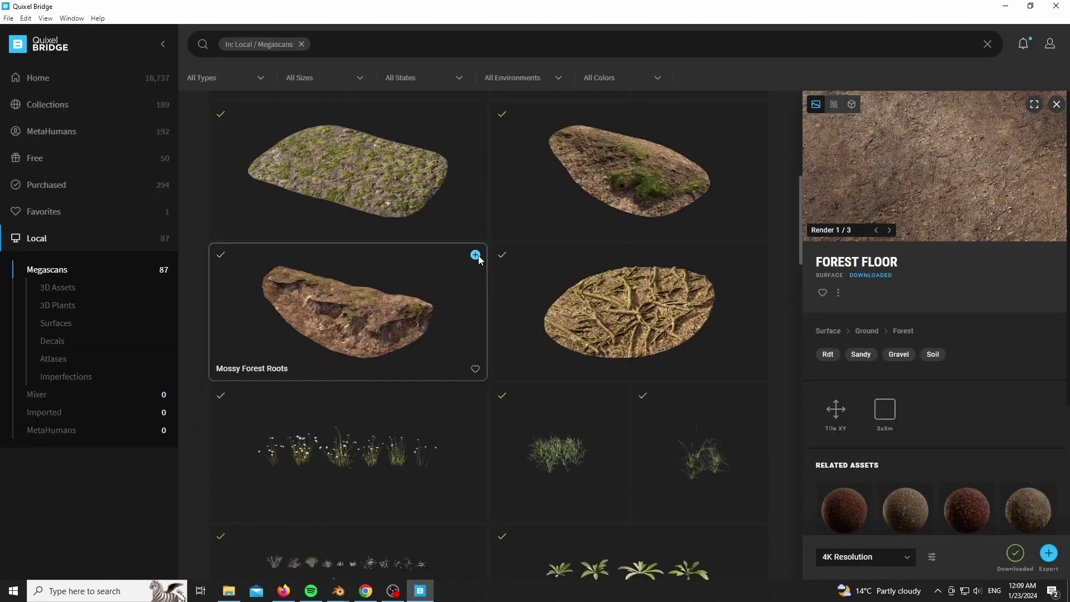
{"action": "left_click", "coordinate": [475, 254]}
{"action": "left_click", "coordinate": [1005, 6]}
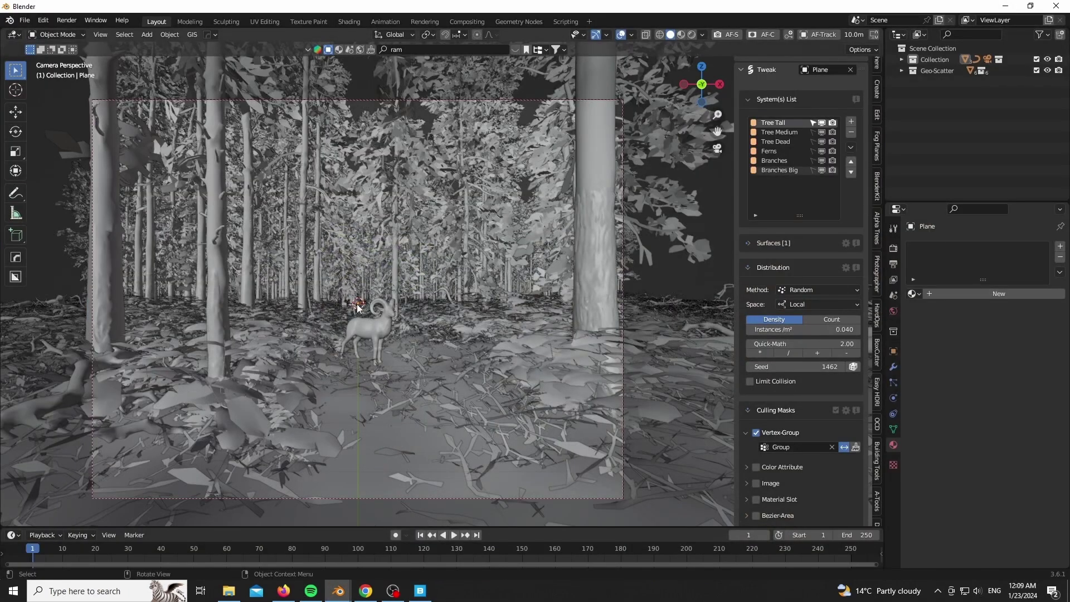
Move the imported mossy roots about -63.87 m along global Y to the ram's feet, and hide them
{"action": "scroll", "coordinate": [357, 308], "scroll_direction": "up", "scroll_amount": 3}
{"action": "key", "text": "g"}
{"action": "key", "text": "x"}
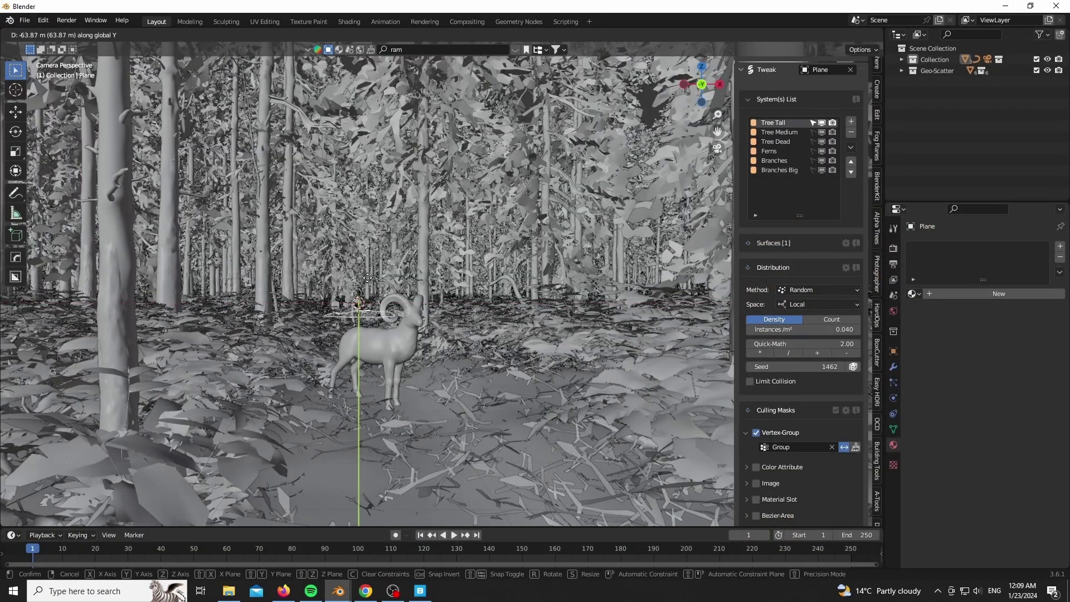
{"action": "left_click", "coordinate": [367, 418]}
{"action": "scroll", "coordinate": [367, 433], "scroll_direction": "up", "scroll_amount": 4}
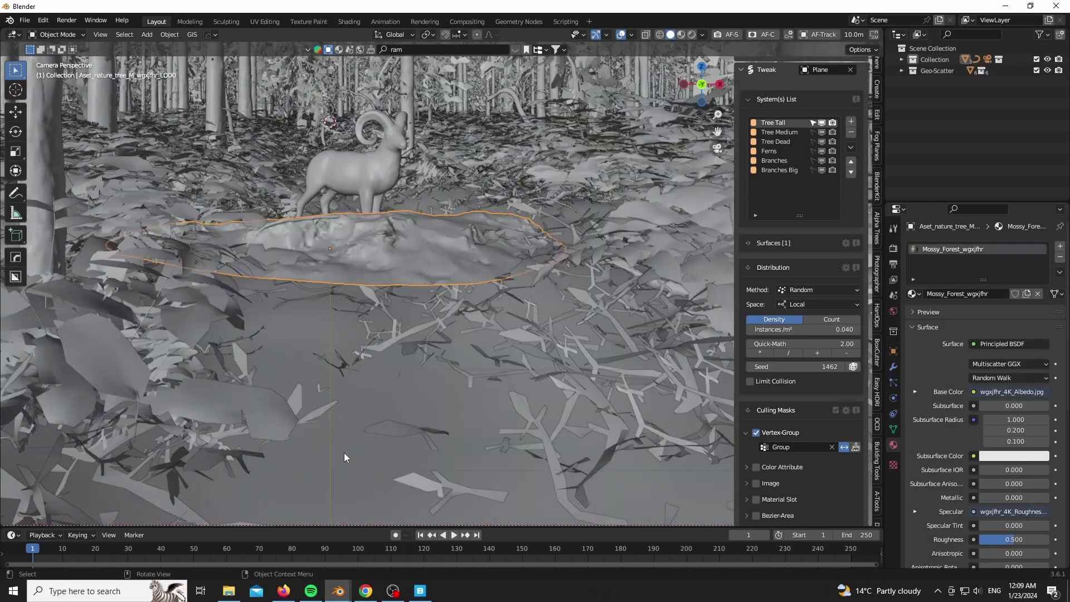
{"action": "scroll", "coordinate": [352, 437], "scroll_direction": "down", "scroll_amount": 4}
{"action": "left_click", "coordinate": [901, 59]}
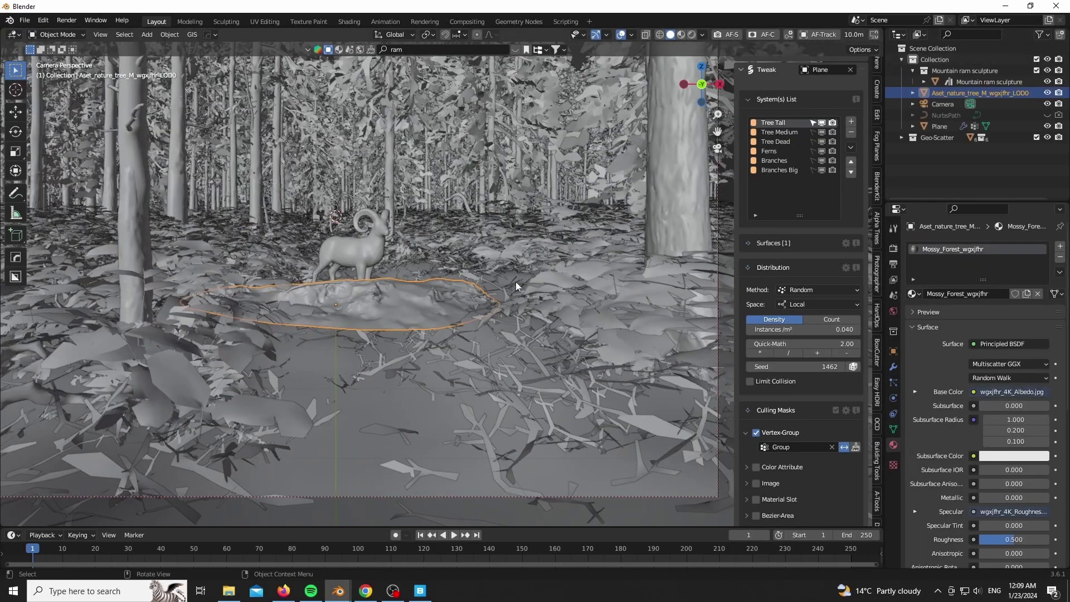
{"action": "key", "text": "h"}
Assign the existing Forest_Floor_vl0kbb0g material to the ground plane
{"action": "left_click", "coordinate": [333, 440]}
{"action": "left_click", "coordinate": [912, 294]}
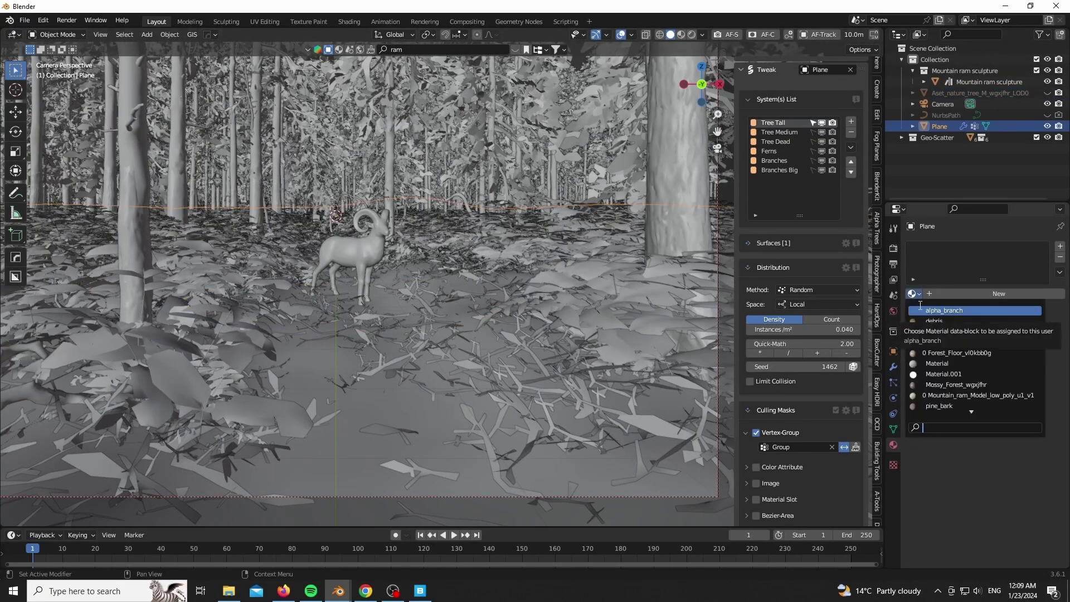
{"action": "type", "text": "gr"}
{"action": "key", "text": "BackSpace"}
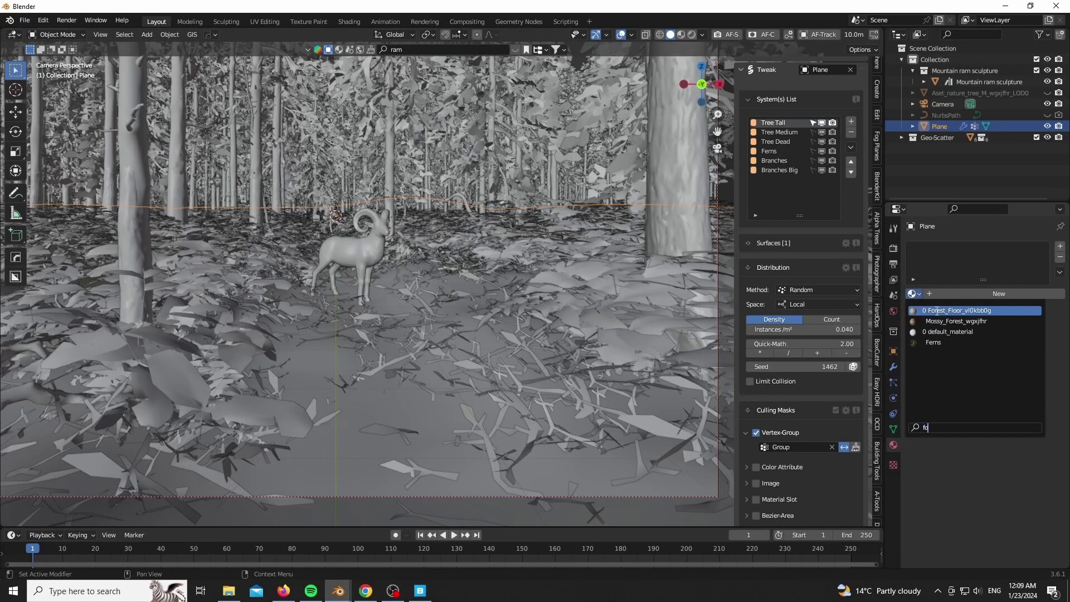
{"action": "left_click", "coordinate": [950, 311]}
Open a Shader Editor beside the viewport and reconnect the Forest Floor roughness texture from Specular to the Roughness input
{"action": "left_click_drag", "start_coordinate": [1, 32], "coordinate": [381, 117]}
{"action": "key", "text": "n"}
{"action": "key", "text": "n"}
{"action": "left_click", "coordinate": [14, 35]}
{"action": "left_click", "coordinate": [41, 139]}
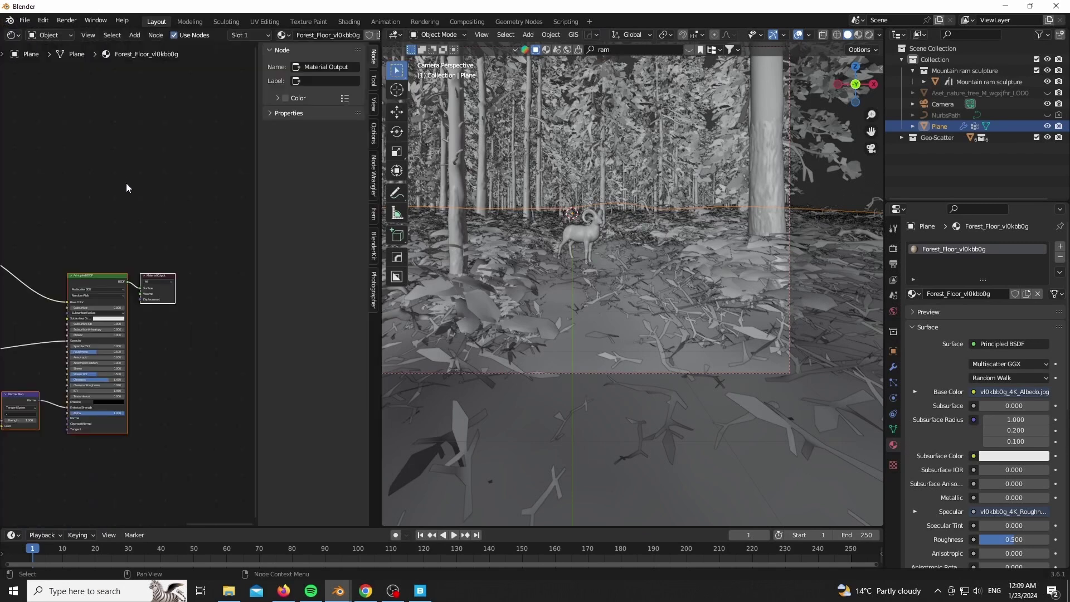
{"action": "scroll", "coordinate": [326, 376], "scroll_direction": "up", "scroll_amount": 5}
{"action": "left_click_drag", "start_coordinate": [311, 389], "coordinate": [310, 387]}
{"action": "middle_click_drag", "start_coordinate": [310, 387], "coordinate": [239, 388]}
{"action": "left_click_drag", "start_coordinate": [238, 262], "coordinate": [238, 281]}
Enlarge the viewport, examine the ground material in rendered shading through the camera, and return to solid shading
{"action": "left_click_drag", "start_coordinate": [381, 350], "coordinate": [17, 351]}
{"action": "key", "text": "z"}
{"action": "left_click", "coordinate": [336, 367]}
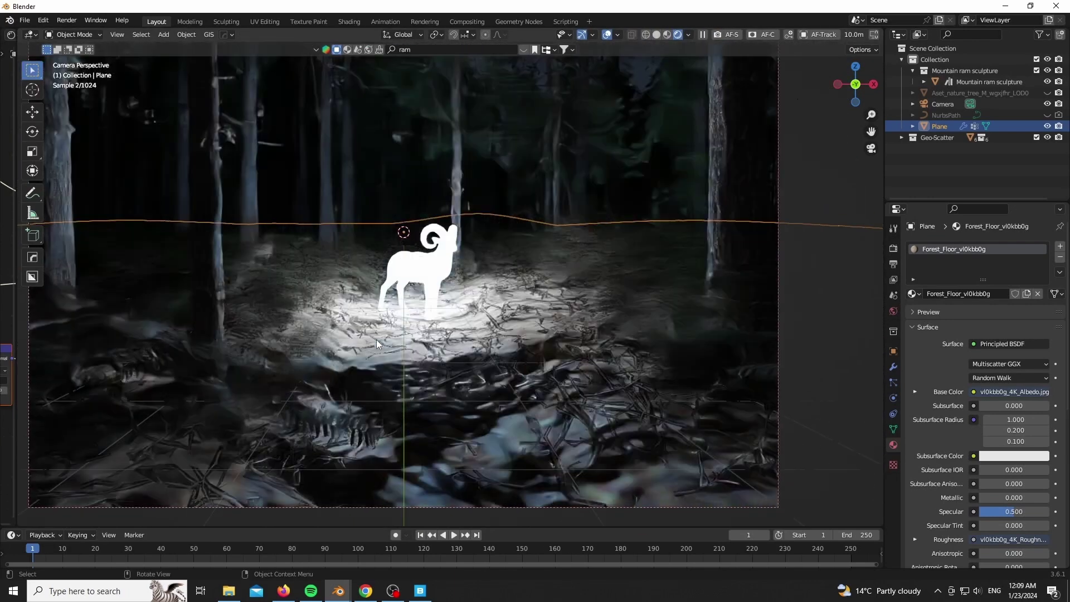
{"action": "scroll", "coordinate": [384, 341], "scroll_direction": "up", "scroll_amount": 7}
{"action": "key", "text": "z"}
{"action": "left_click", "coordinate": [446, 420]}
{"action": "scroll", "coordinate": [403, 408], "scroll_direction": "down", "scroll_amount": 6}
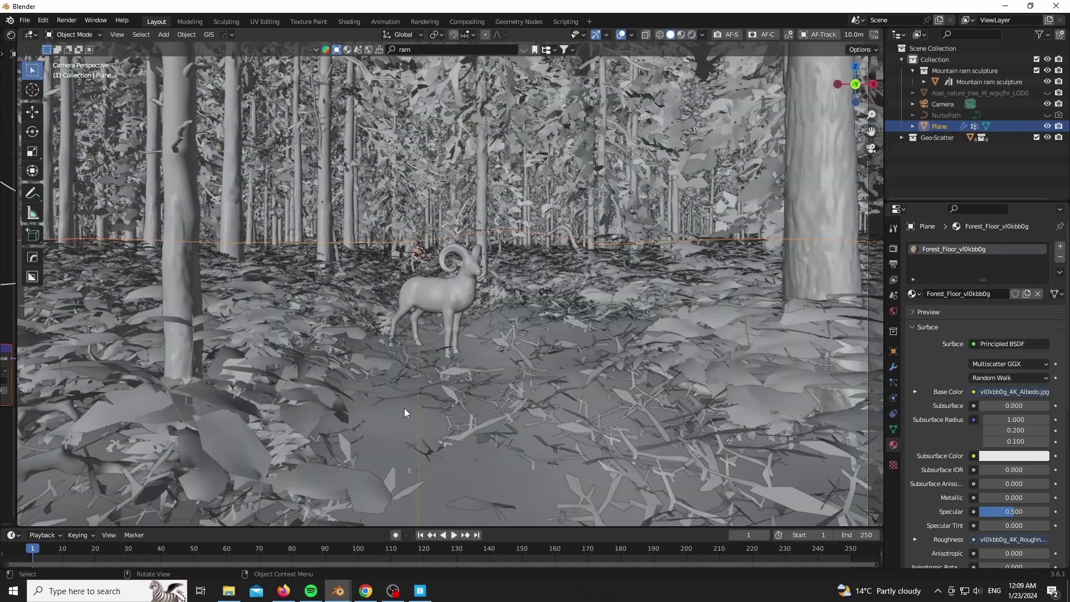
Isolate the ground plane in local view and display it from above in material preview
{"action": "key", "text": "KP_Divide"}
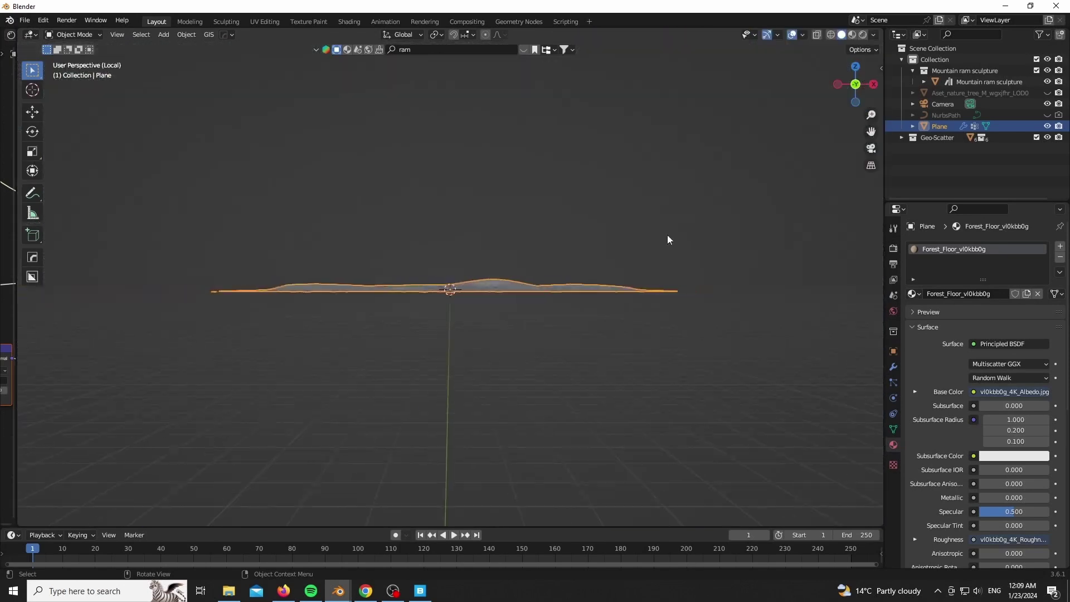
{"action": "left_click_drag", "start_coordinate": [855, 84], "coordinate": [854, 138]}
{"action": "key", "text": "z"}
{"action": "left_click", "coordinate": [475, 418]}
{"action": "scroll", "coordinate": [456, 387], "scroll_direction": "up", "scroll_amount": 4}
Enter Edit Mode on the ground plane and open a UV Editor beside the viewport
{"action": "key", "text": "Tab"}
{"action": "left_click_drag", "start_coordinate": [18, 206], "coordinate": [259, 206]}
{"action": "left_click", "coordinate": [13, 34]}
{"action": "left_click", "coordinate": [43, 82]}
{"action": "left_click", "coordinate": [13, 35]}
{"action": "left_click", "coordinate": [50, 110]}
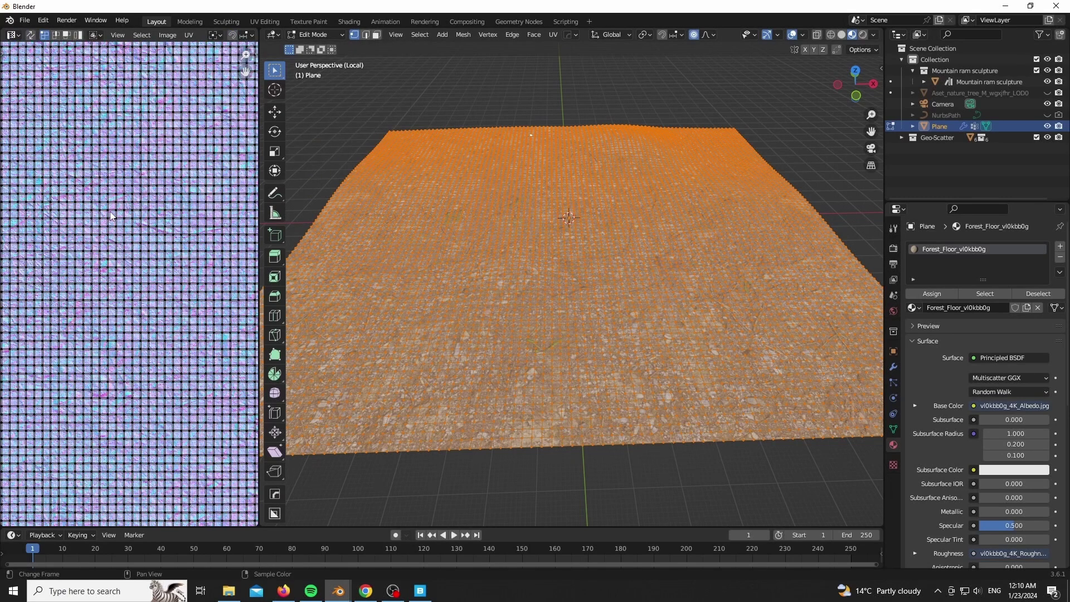
Scale the plane's UVs up well beyond the image bounds, leave Edit Mode, and check the texture tiling through the camera
{"action": "scroll", "coordinate": [113, 237], "scroll_direction": "down", "scroll_amount": 4}
{"action": "key", "text": "s"}
{"action": "left_click", "coordinate": [650, 310]}
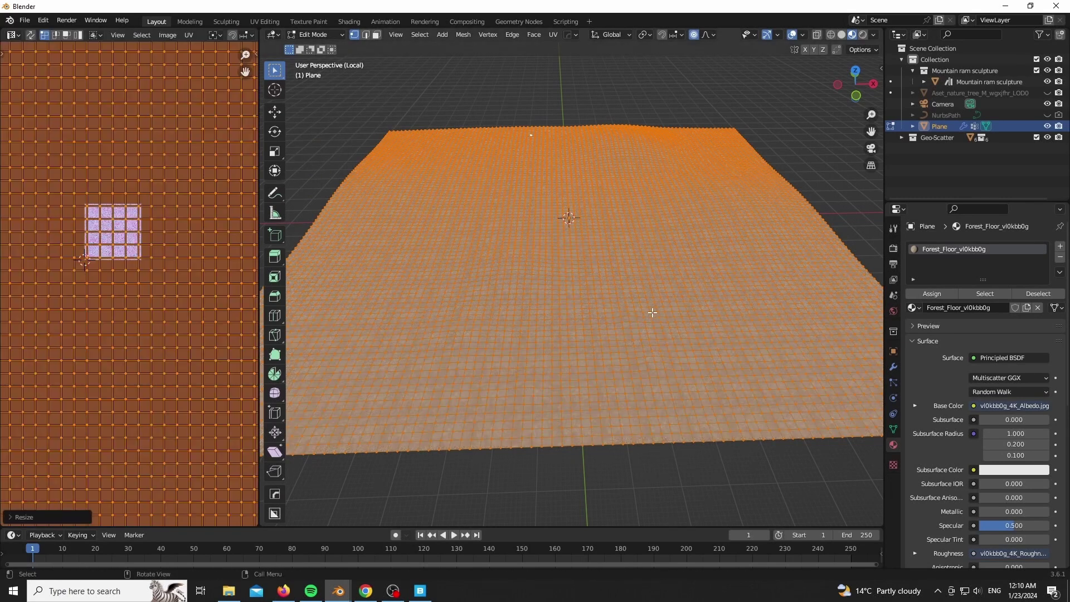
{"action": "key", "text": "KP_0"}
{"action": "key", "text": "Tab"}
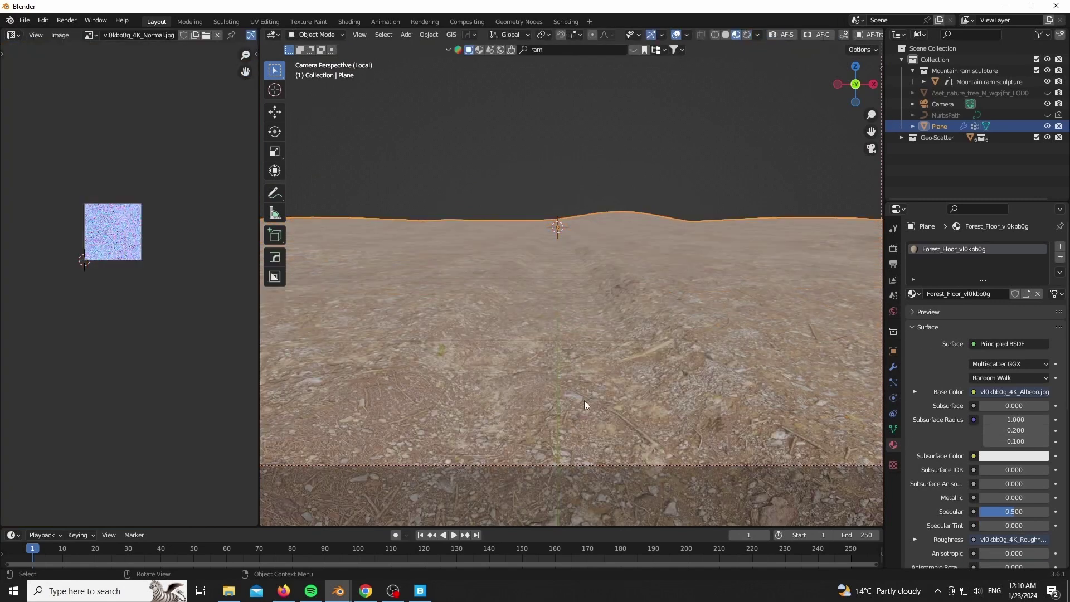
{"action": "scroll", "coordinate": [669, 379], "scroll_direction": "down", "scroll_amount": 3}
{"action": "scroll", "coordinate": [675, 380], "scroll_direction": "up", "scroll_amount": 8}
{"action": "scroll", "coordinate": [682, 367], "scroll_direction": "down", "scroll_amount": 7}
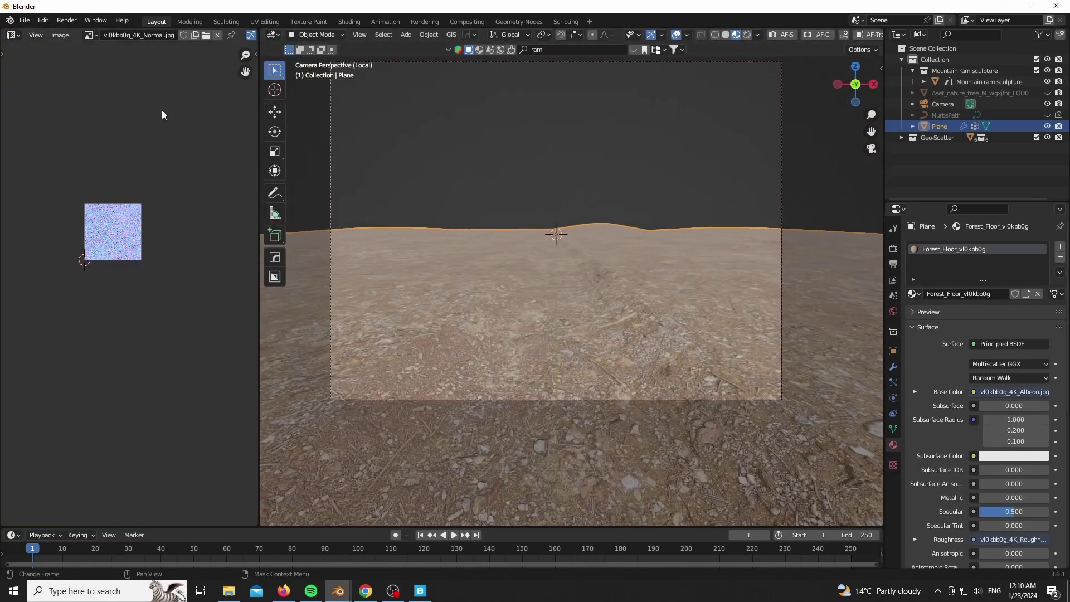
Widen the viewport again, return to solid shading, and exit local view to show the whole forest
{"action": "left_click_drag", "start_coordinate": [258, 268], "coordinate": [16, 273]}
{"action": "middle_click_drag", "start_coordinate": [424, 313], "coordinate": [463, 350], "text": "shift"}
{"action": "key", "text": "z"}
{"action": "left_click", "coordinate": [414, 350]}
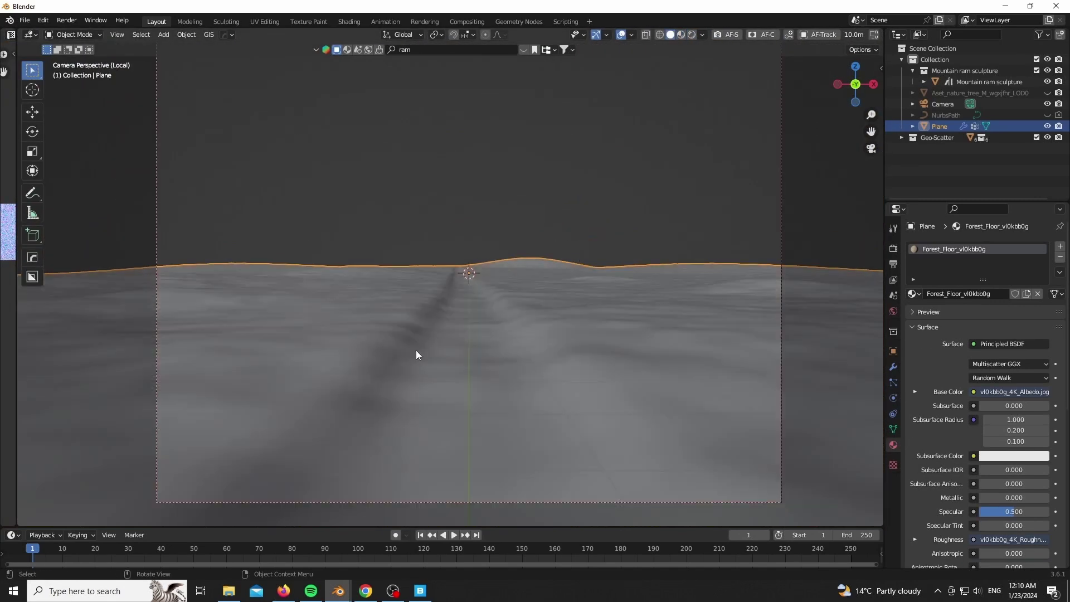
{"action": "key", "text": "KP_Divide"}
{"action": "scroll", "coordinate": [436, 403], "scroll_direction": "up", "scroll_amount": 2}
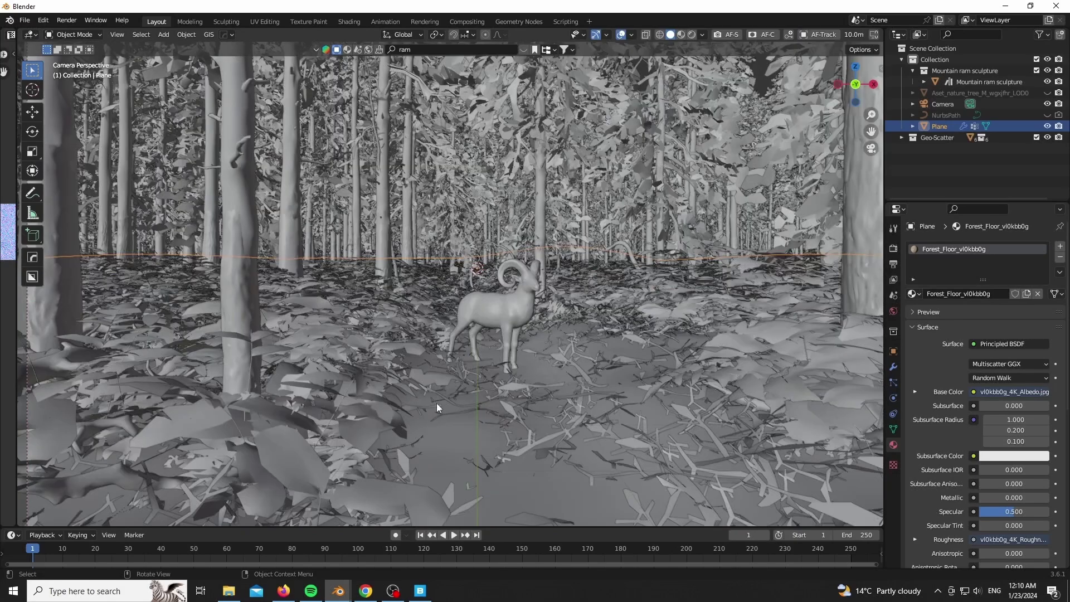
Check the tiled forest floor around the ram in rendered camera view, and turn off the viewport overlays
{"action": "key", "text": "z"}
{"action": "left_click", "coordinate": [407, 360]}
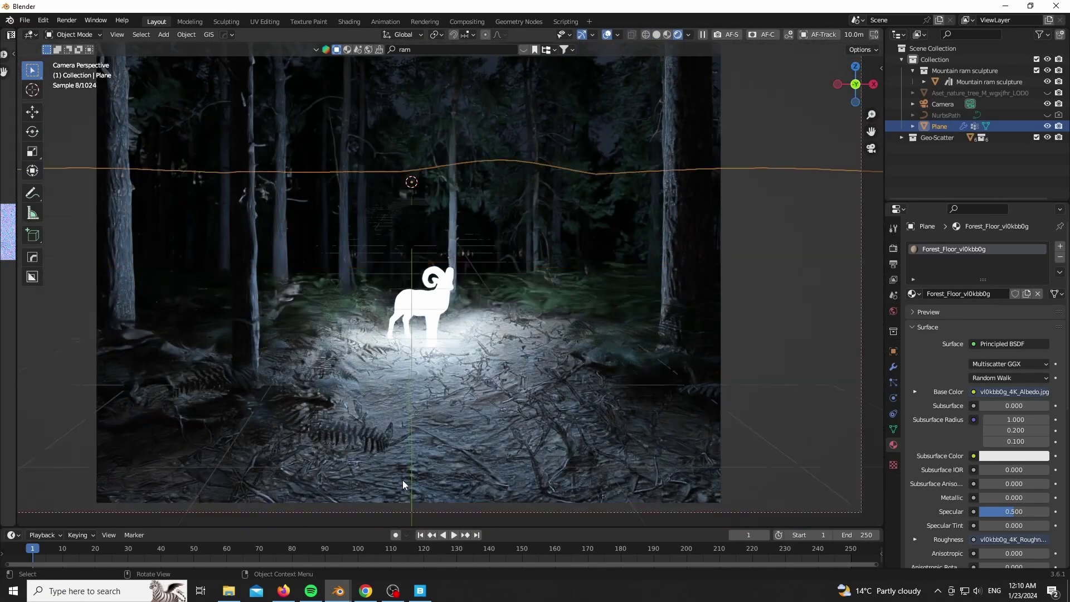
{"action": "scroll", "coordinate": [403, 480], "scroll_direction": "up", "scroll_amount": 5}
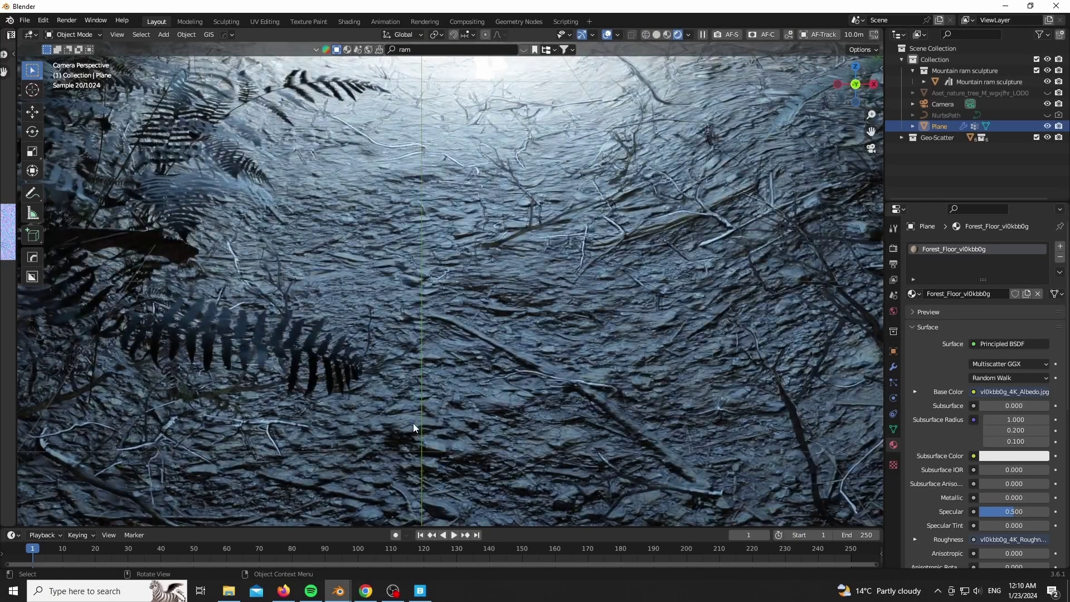
{"action": "scroll", "coordinate": [434, 479], "scroll_direction": "down", "scroll_amount": 4}
{"action": "scroll", "coordinate": [435, 479], "scroll_direction": "down", "scroll_amount": 2}
{"action": "scroll", "coordinate": [443, 201], "scroll_direction": "up", "scroll_amount": 1}
{"action": "left_click", "coordinate": [607, 34]}
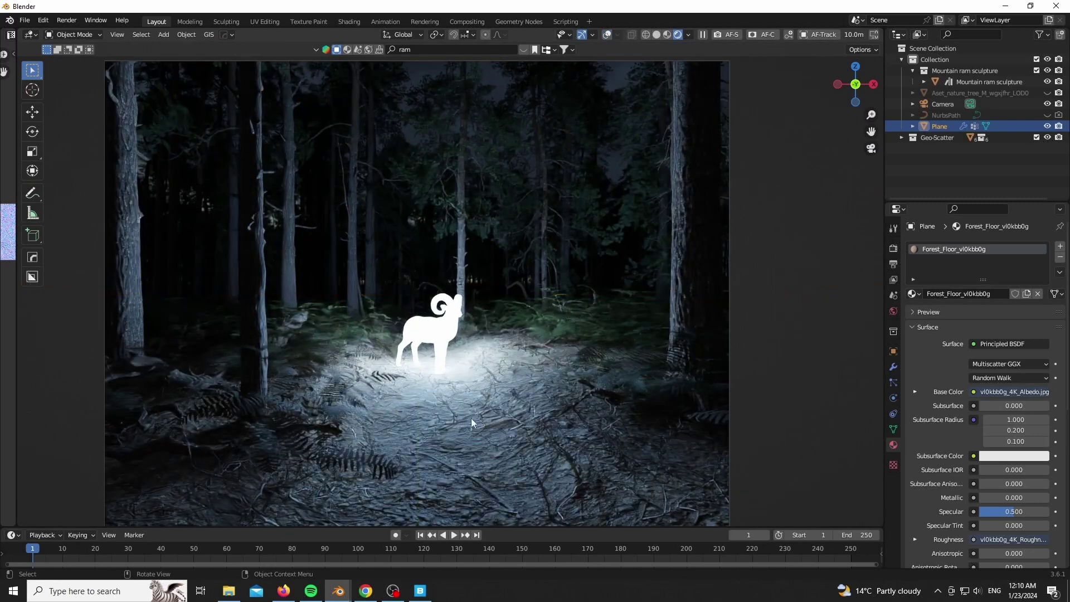
{"action": "middle_click_drag", "start_coordinate": [384, 268], "coordinate": [378, 256], "text": "shift"}
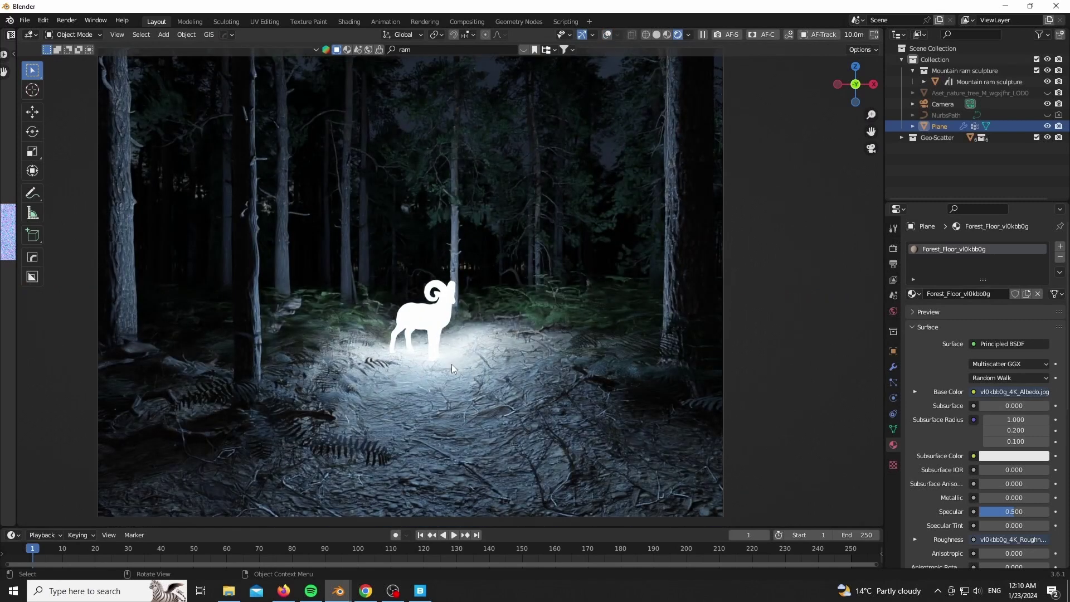
Return to solid shading with the Geo-Scatter collection excluded, and open an Asset Browser beside the viewport
{"action": "left_click", "coordinate": [656, 35]}
{"action": "left_click", "coordinate": [1036, 137]}
{"action": "left_click_drag", "start_coordinate": [17, 295], "coordinate": [193, 223]}
{"action": "left_click", "coordinate": [14, 36]}
{"action": "left_click", "coordinate": [354, 106]}
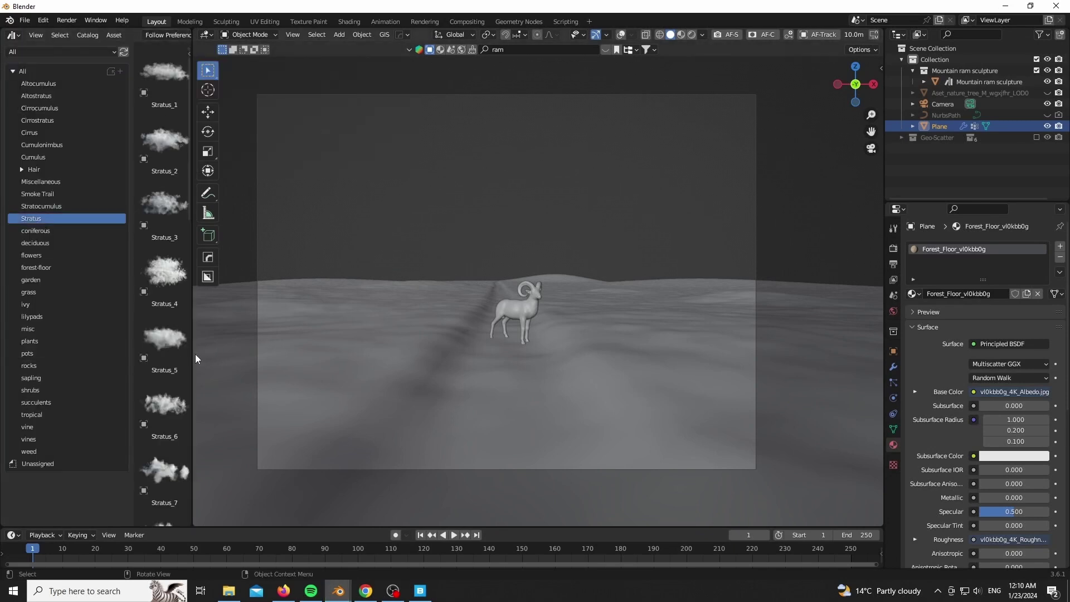
Widen the Asset Browser, show the shrubs catalog, and place three Sambucus nigra shrubs around the ram, resizing the one in the left foreground
{"action": "left_click_drag", "start_coordinate": [193, 355], "coordinate": [365, 360]}
{"action": "left_click", "coordinate": [31, 390]}
{"action": "scroll", "coordinate": [273, 322], "scroll_direction": "down", "scroll_amount": 10}
{"action": "scroll", "coordinate": [273, 322], "scroll_direction": "down", "scroll_amount": 10}
{"action": "left_click_drag", "start_coordinate": [225, 223], "coordinate": [417, 398]}
{"action": "key", "text": "s"}
{"action": "left_click", "coordinate": [507, 401]}
{"action": "left_click_drag", "start_coordinate": [158, 295], "coordinate": [781, 334]}
{"action": "left_click_drag", "start_coordinate": [286, 223], "coordinate": [523, 294]}
Place two Syringa vulgaris shrubs in the background, one on each side of the ram
{"action": "left_click_drag", "start_coordinate": [214, 432], "coordinate": [438, 287]}
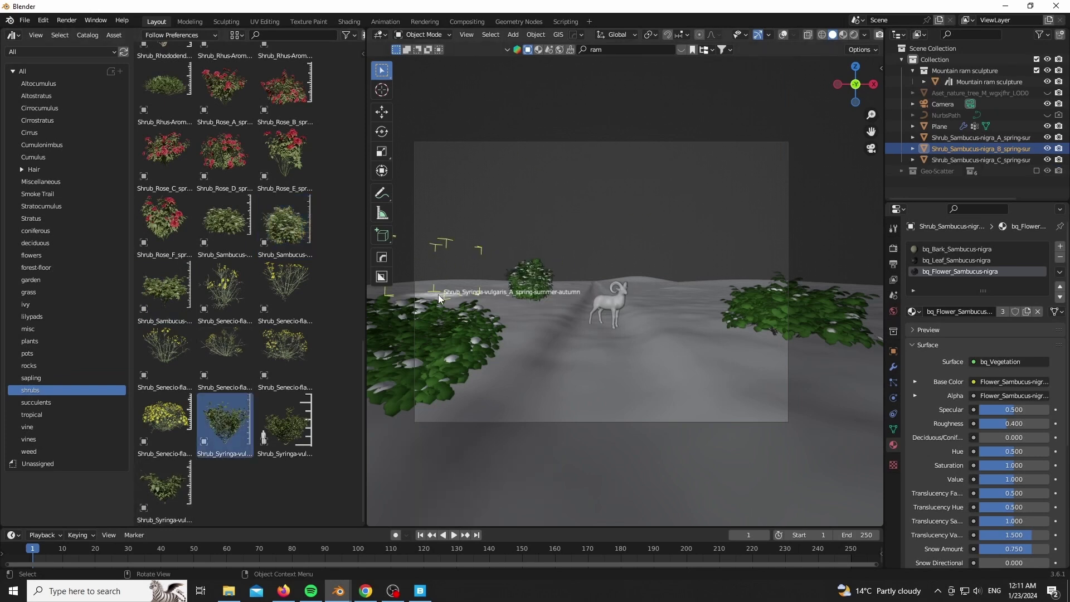
{"action": "left_click_drag", "start_coordinate": [655, 296], "coordinate": [671, 299]}
{"action": "left_click_drag", "start_coordinate": [286, 424], "coordinate": [427, 287]}
Place Rhus aromatica shrubs A and B on both sides of the foreground, scaling the left one to about 0.89
{"action": "scroll", "coordinate": [152, 307], "scroll_direction": "up", "scroll_amount": 5}
{"action": "left_click_drag", "start_coordinate": [209, 239], "coordinate": [793, 420]}
{"action": "left_click_drag", "start_coordinate": [279, 255], "coordinate": [410, 448]}
{"action": "key", "text": "s"}
{"action": "left_click", "coordinate": [414, 444]}
Add a white dead-nettle from the weed catalog to the right foreground and scale it up by about 1.96
{"action": "scroll", "coordinate": [179, 278], "scroll_direction": "up", "scroll_amount": 6}
{"action": "left_click", "coordinate": [29, 452]}
{"action": "scroll", "coordinate": [222, 334], "scroll_direction": "down", "scroll_amount": 2}
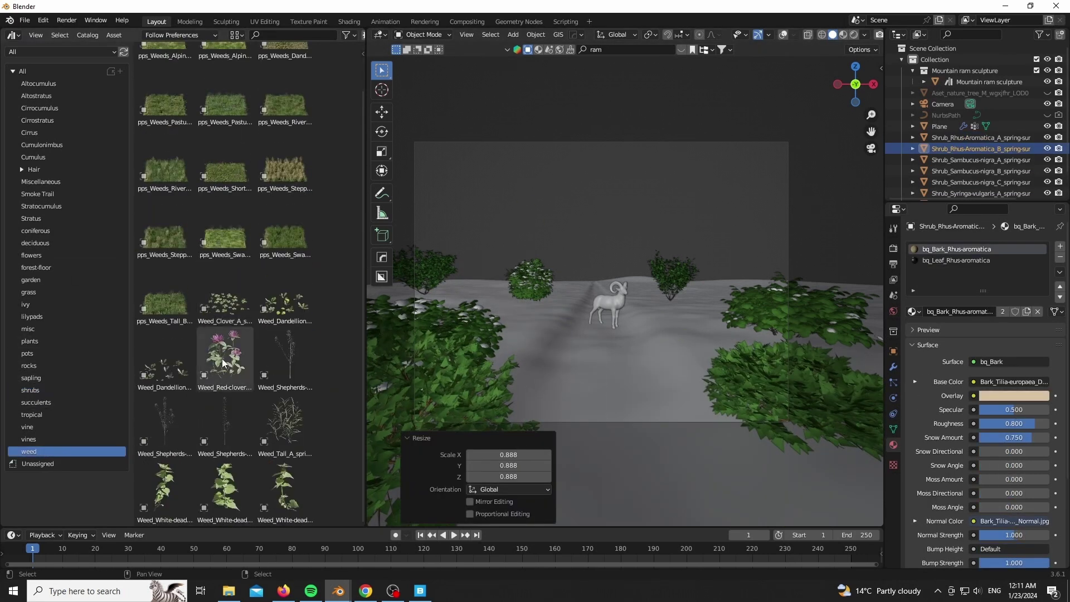
{"action": "left_click_drag", "start_coordinate": [225, 485], "coordinate": [731, 435]}
{"action": "key", "text": "s"}
{"action": "left_click", "coordinate": [778, 472]}
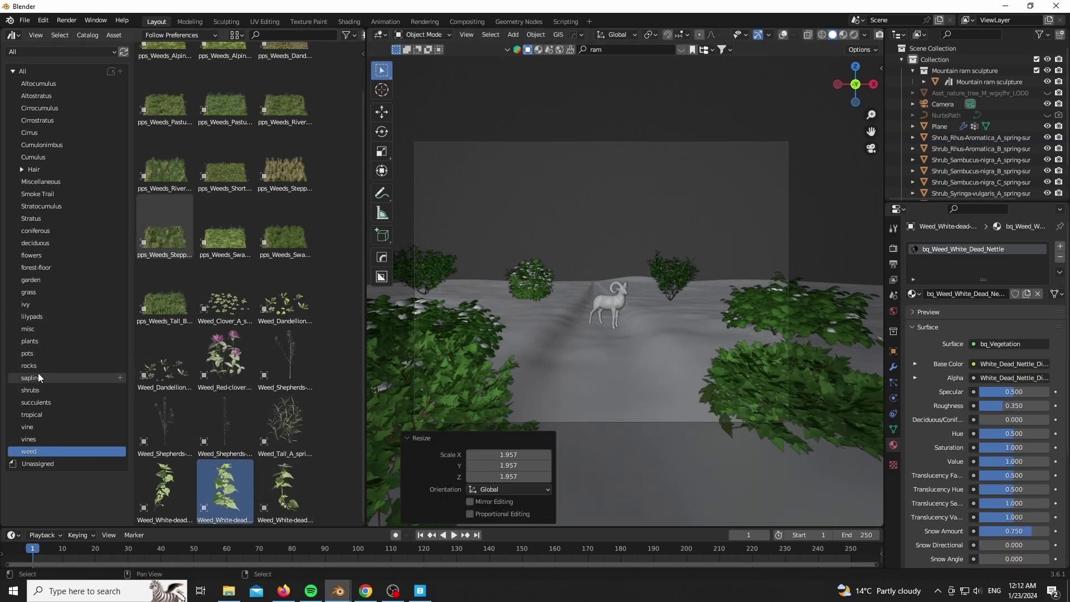
Return to the shrubs catalog, narrow the Asset Browser, and preview the planted scene in rendered shading
{"action": "left_click", "coordinate": [43, 390]}
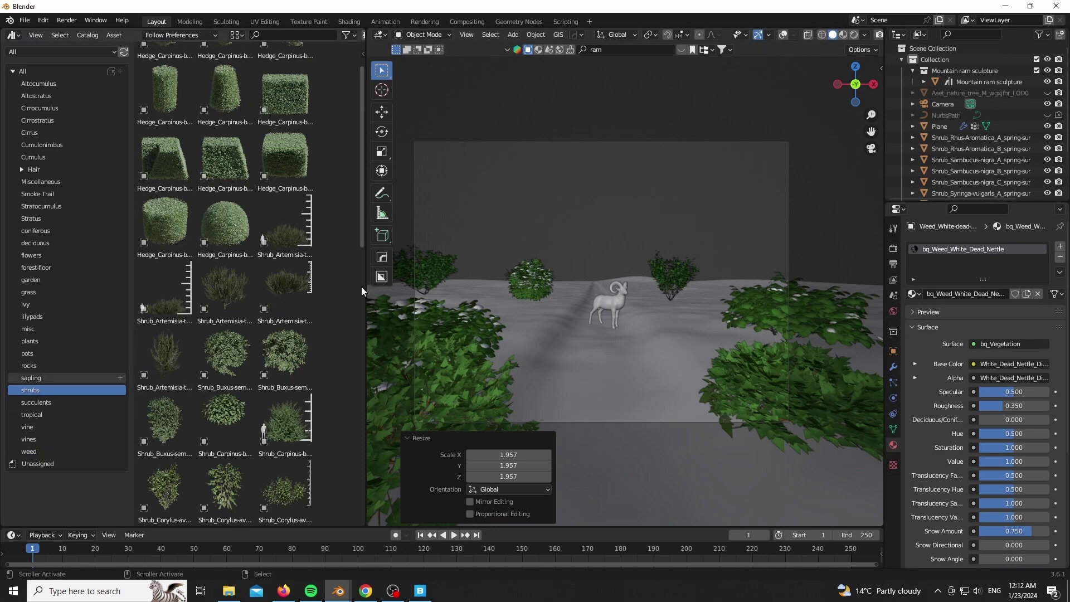
{"action": "left_click_drag", "start_coordinate": [365, 289], "coordinate": [25, 290]}
{"action": "key", "text": "z"}
{"action": "left_click", "coordinate": [452, 338]}
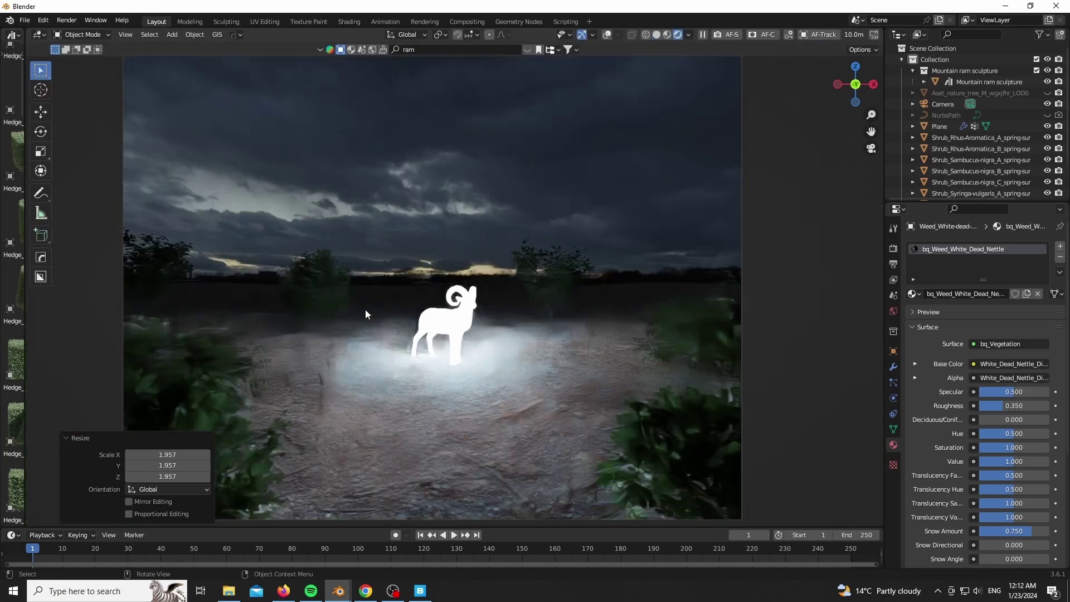
Enable depth of field on the camera and set the mountain ram sculpture as its focus object
{"action": "left_click", "coordinate": [950, 102]}
{"action": "scroll", "coordinate": [937, 380], "scroll_direction": "down", "scroll_amount": 5}
{"action": "left_click", "coordinate": [920, 383]}
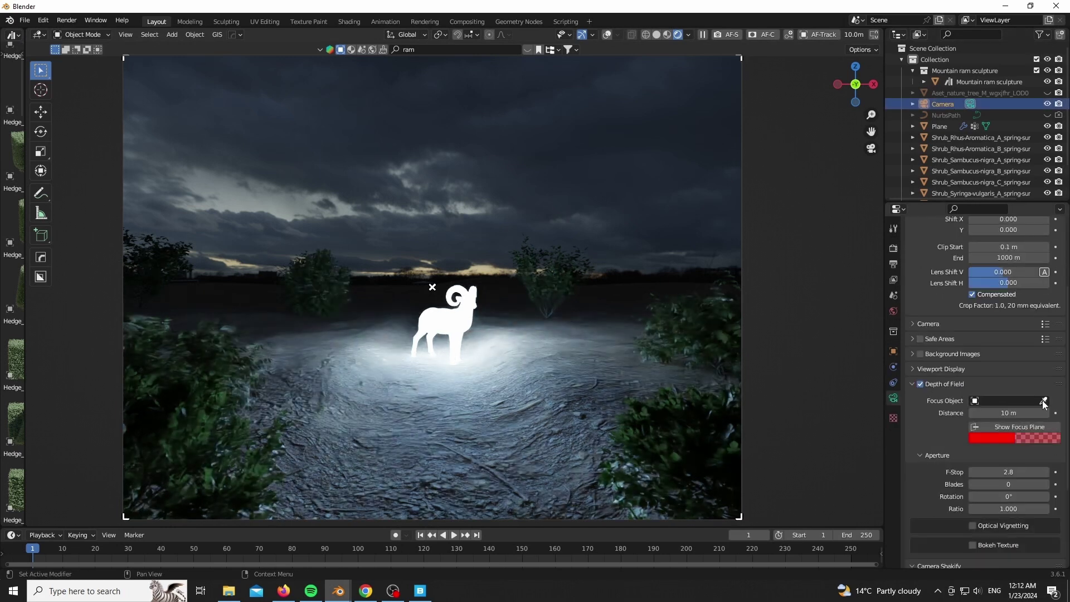
{"action": "left_click", "coordinate": [450, 312]}
{"action": "mouse_move", "coordinate": [199, 374]}
{"action": "middle_mouse_down"}
{"action": "mouse_move", "coordinate": [263, 368]}
{"action": "mouse_move", "coordinate": [377, 310]}
{"action": "middle_mouse_up"}
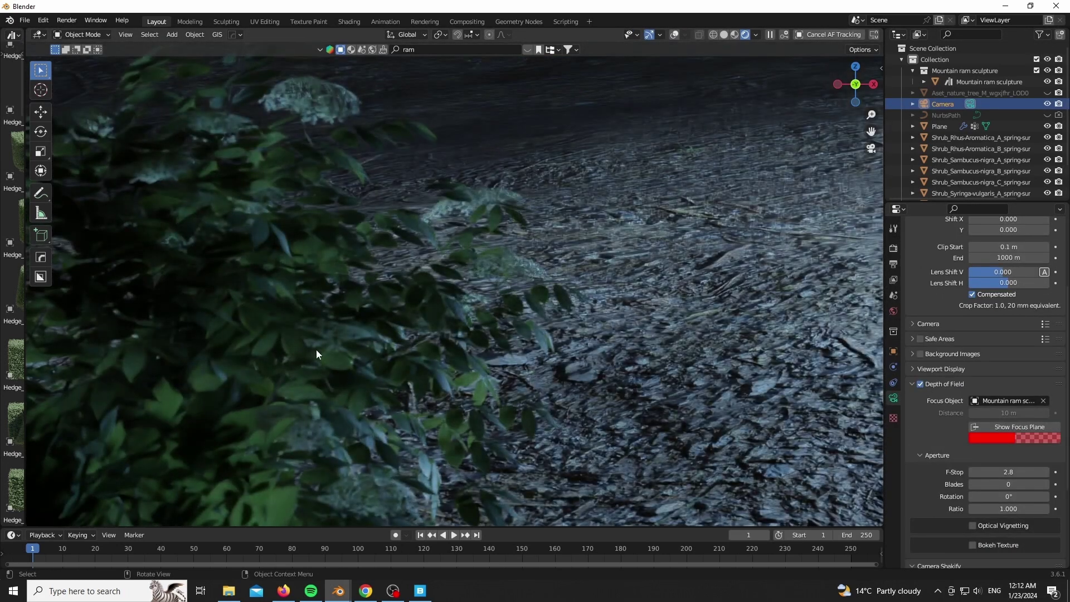
Set the camera's F-Stop to 2.0 and check the depth-of-field blur across the frame
{"action": "left_click_drag", "start_coordinate": [972, 473], "coordinate": [960, 472]}
{"action": "scroll", "coordinate": [267, 347], "scroll_direction": "down", "scroll_amount": 5}
{"action": "scroll", "coordinate": [154, 347], "scroll_direction": "down", "scroll_amount": 5}
{"action": "scroll", "coordinate": [724, 479], "scroll_direction": "up", "scroll_amount": 8}
{"action": "scroll", "coordinate": [630, 515], "scroll_direction": "down", "scroll_amount": 7}
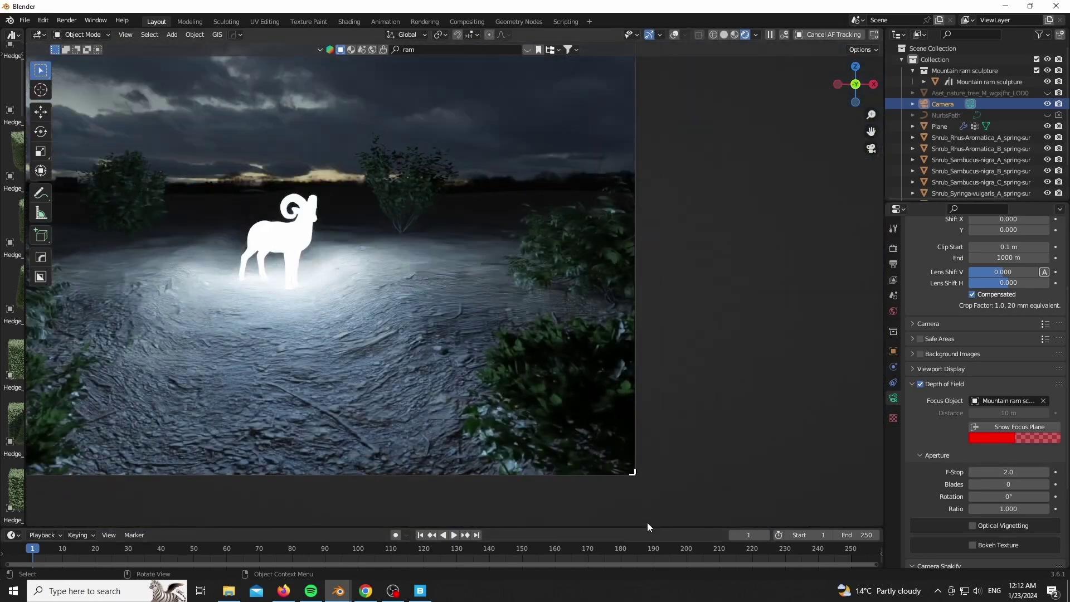
{"action": "scroll", "coordinate": [306, 365], "scroll_direction": "up", "scroll_amount": 7}
{"action": "scroll", "coordinate": [418, 432], "scroll_direction": "down", "scroll_amount": 4}
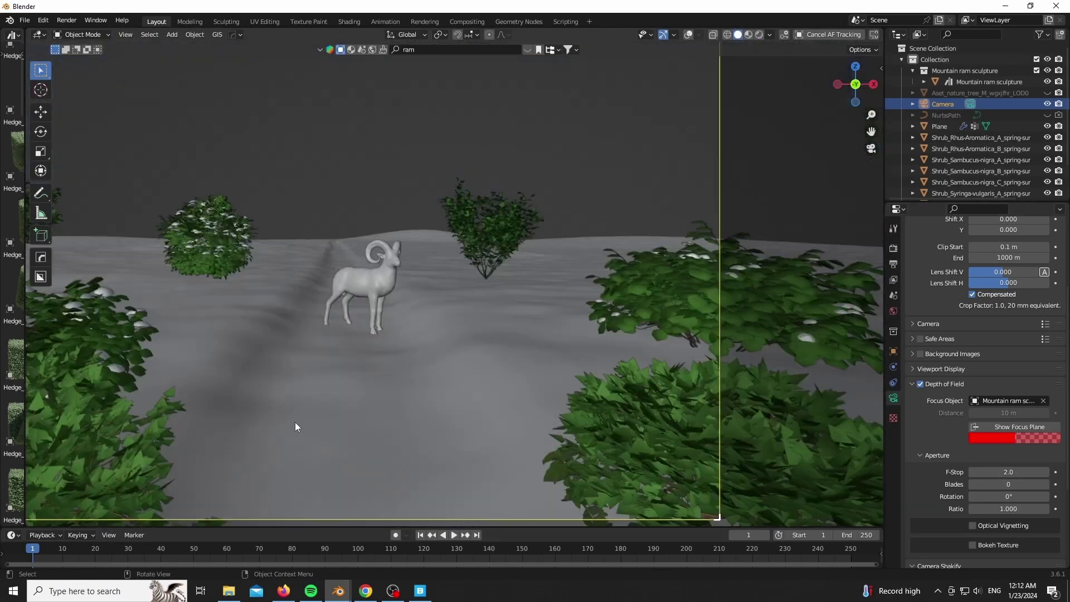
Unhide the Aset_nature_tree mound, rotate it about Z to run along the path, and lower it about 0.41 m
{"action": "left_click", "coordinate": [1048, 93]}
{"action": "left_click", "coordinate": [346, 339]}
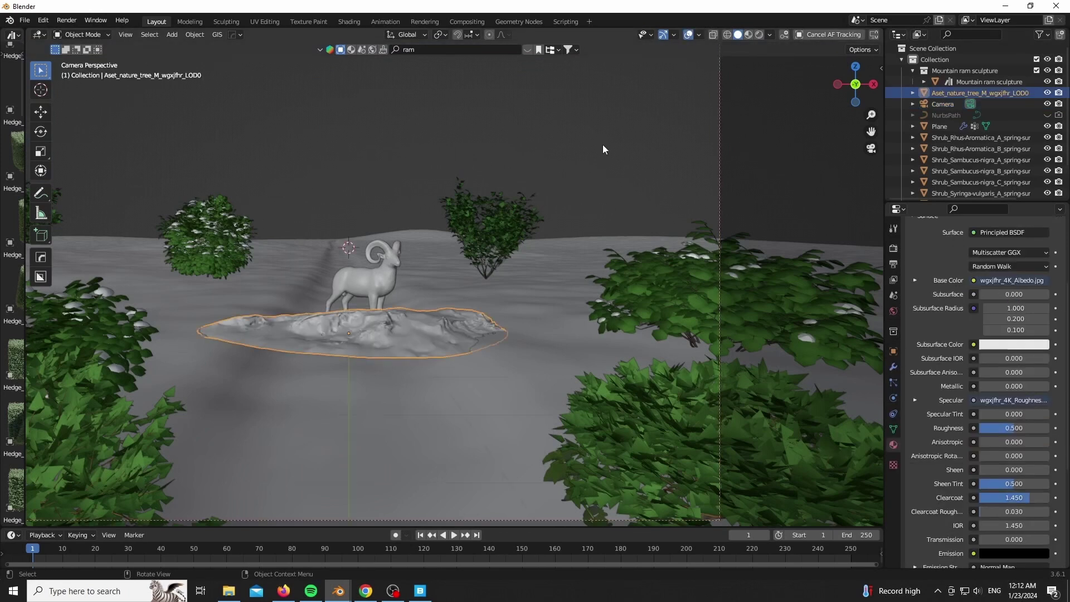
{"action": "key", "text": "r"}
{"action": "key", "text": "z"}
{"action": "left_click", "coordinate": [470, 296]}
{"action": "key", "text": "g"}
{"action": "key", "text": "z"}
{"action": "left_click", "coordinate": [449, 321]}
Shift the mound along X toward the path's left side, and move it about 2.68 m toward the camera along Y
{"action": "key", "text": "g"}
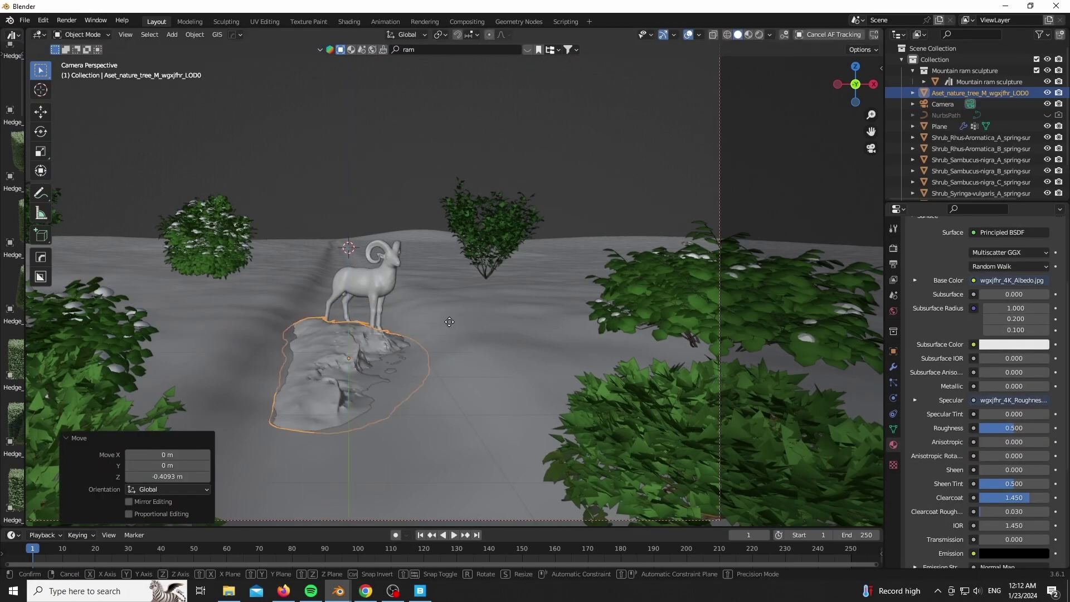
{"action": "key", "text": "x"}
{"action": "left_click", "coordinate": [401, 326]}
{"action": "key", "text": "g"}
{"action": "key", "text": "y"}
{"action": "left_click", "coordinate": [363, 389]}
{"action": "scroll", "coordinate": [363, 389], "scroll_direction": "down", "scroll_amount": 3}
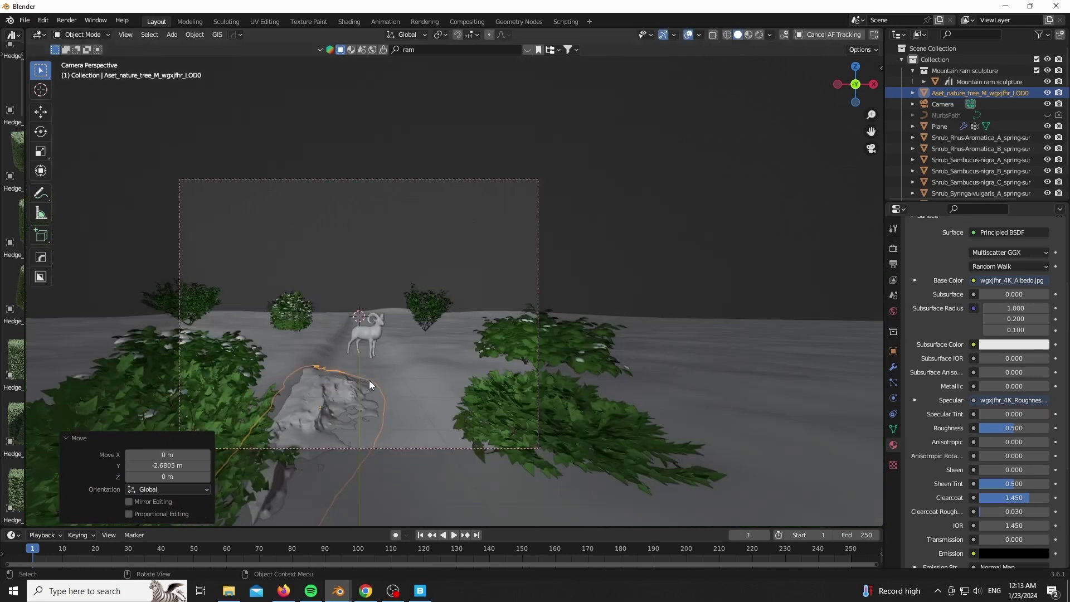
Rotate the mound 10° about Y and raise it slightly along Z
{"action": "scroll", "coordinate": [364, 392], "scroll_direction": "up", "scroll_amount": 4}
{"action": "type", "text": "ry10"}
{"action": "key", "text": "Return"}
{"action": "key", "text": "g"}
{"action": "key", "text": "z"}
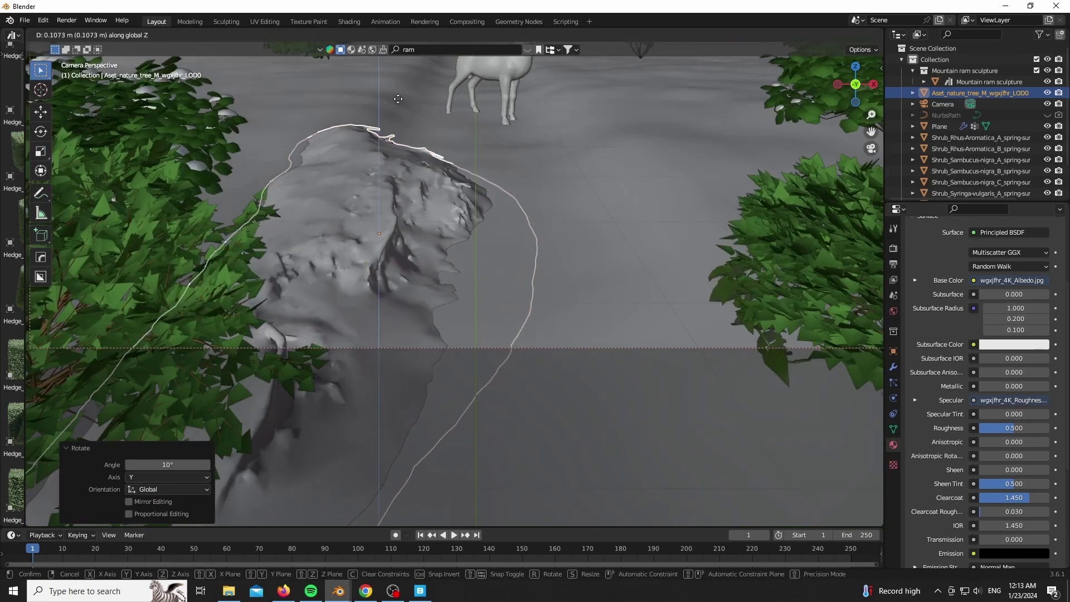
{"action": "left_click", "coordinate": [387, 79]}
Refine the mound's Y tilt, lower it about 0.06 m, and move it about 0.54 m along Y
{"action": "key", "text": "r"}
{"action": "key", "text": "y"}
{"action": "left_click", "coordinate": [406, 144]}
{"action": "key", "text": "g"}
{"action": "key", "text": "z"}
{"action": "left_click", "coordinate": [406, 145]}
{"action": "scroll", "coordinate": [418, 223], "scroll_direction": "down", "scroll_amount": 3}
{"action": "key", "text": "g"}
{"action": "key", "text": "y"}
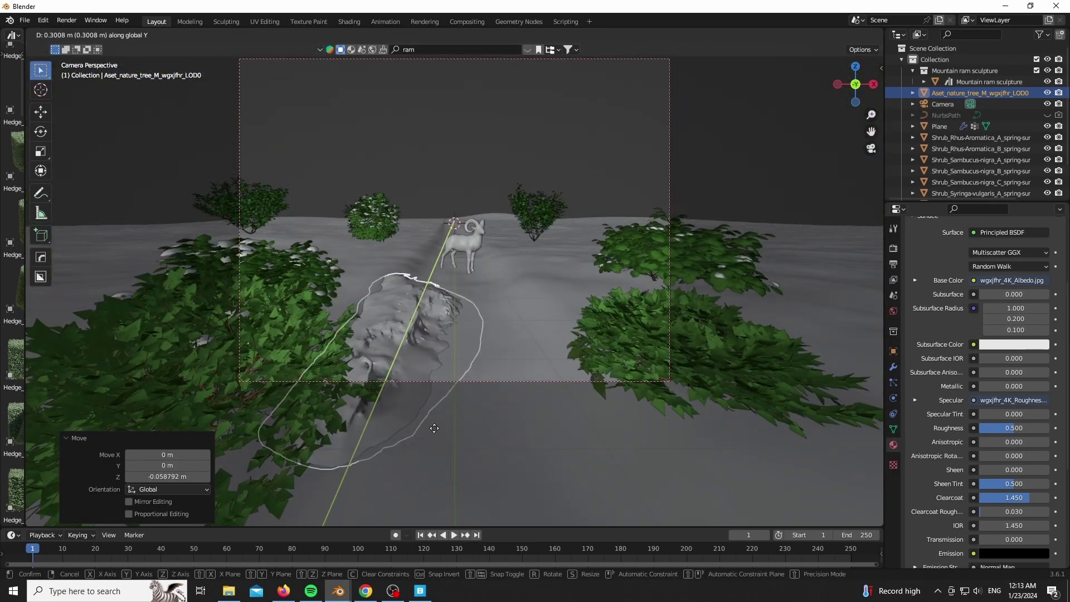
{"action": "left_click", "coordinate": [438, 419]}
Widen the area beside the viewport and switch it from the Asset Browser to the Shader Editor
{"action": "left_click_drag", "start_coordinate": [25, 251], "coordinate": [392, 234]}
{"action": "left_click", "coordinate": [13, 35]}
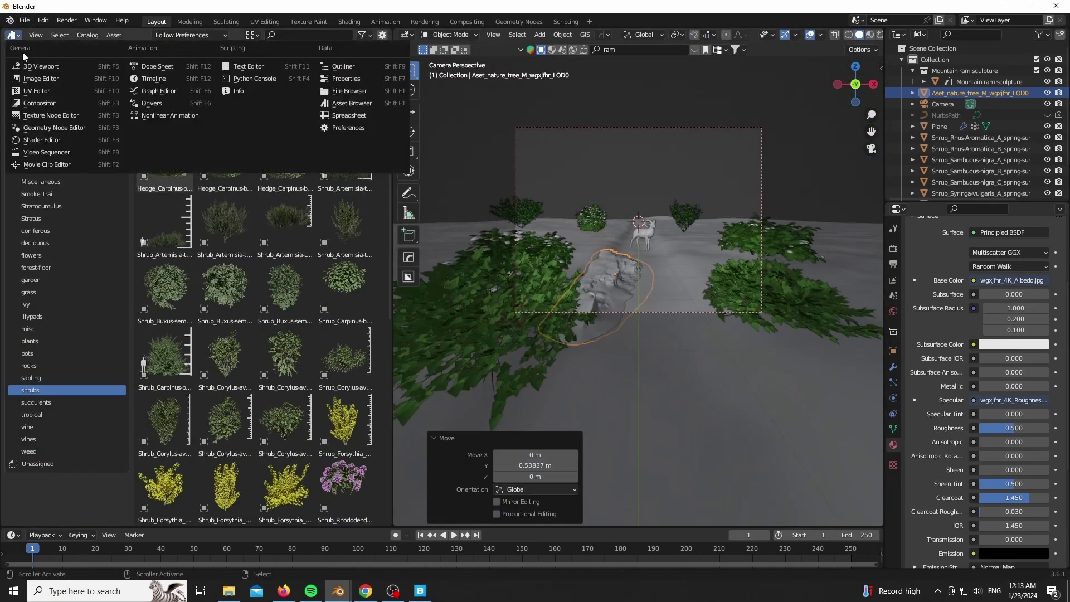
{"action": "left_click", "coordinate": [42, 139]}
Copy the forest floor's albedo texture node into the mound's Mossy_Forest material and connect its color to Base Color
{"action": "scroll", "coordinate": [607, 239], "scroll_direction": "up", "scroll_amount": 5}
{"action": "left_click", "coordinate": [575, 247]}
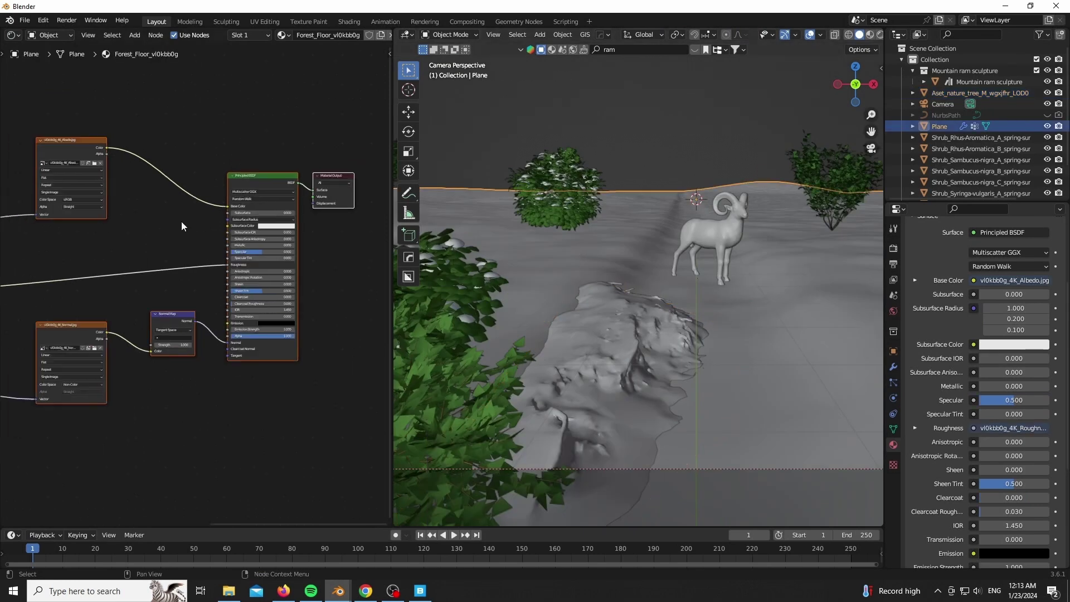
{"action": "left_click", "coordinate": [587, 359]}
{"action": "key", "text": "Home"}
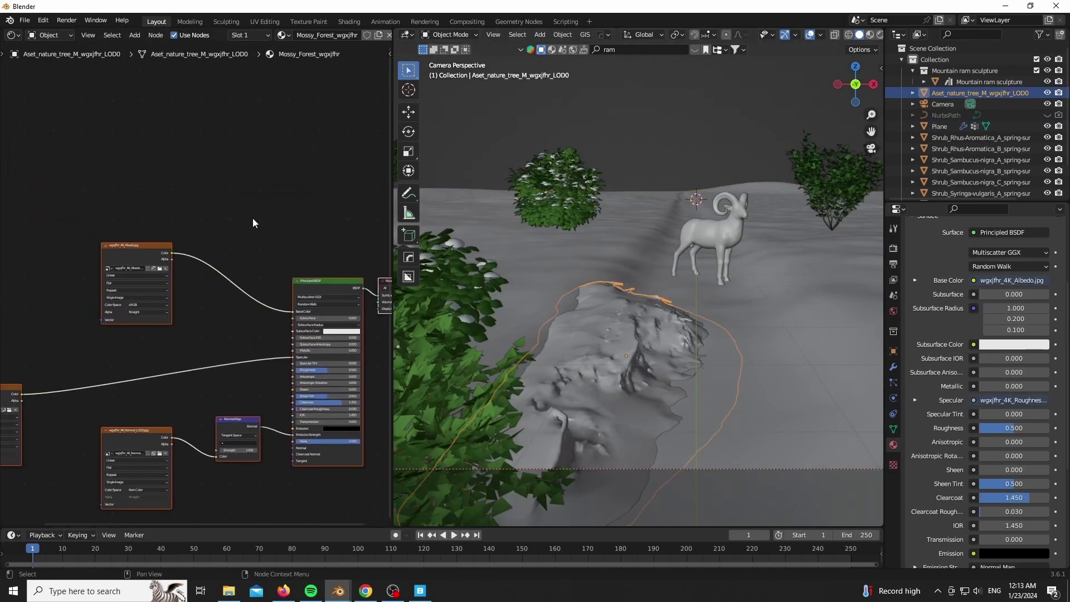
{"action": "scroll", "coordinate": [262, 206], "scroll_direction": "up", "scroll_amount": 1}
{"action": "left_click_drag", "start_coordinate": [209, 130], "coordinate": [264, 206]}
{"action": "left_click_drag", "start_coordinate": [292, 313], "coordinate": [292, 313]}
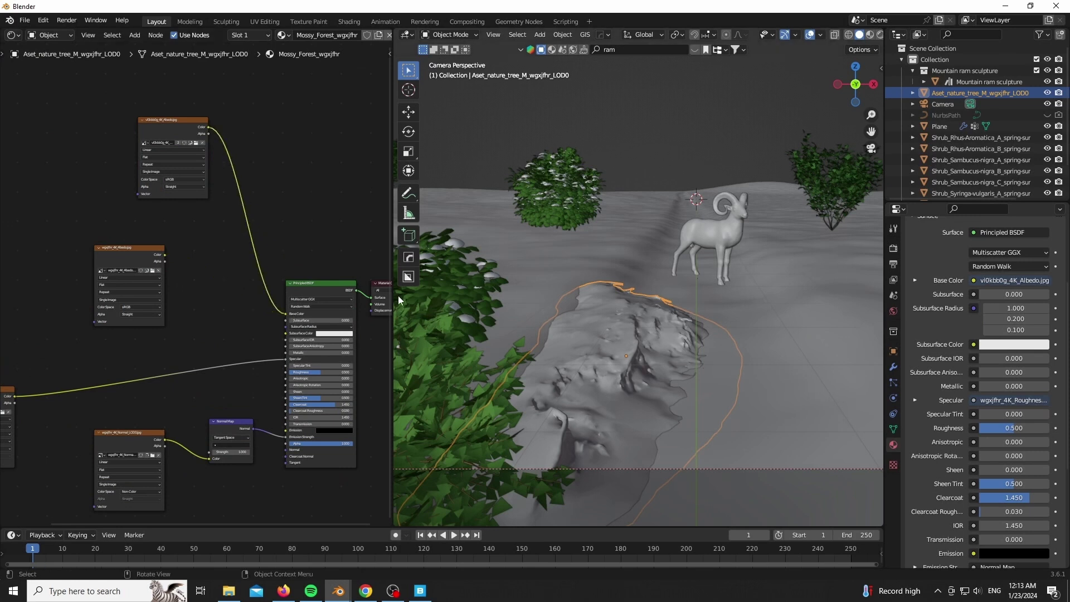
In rendered shading, rewire the mound's roughness texture to Roughness and its normal map to Normal, and set Clearcoat to 0
{"action": "left_click_drag", "start_coordinate": [393, 296], "coordinate": [134, 296]}
{"action": "left_click", "coordinate": [477, 381]}
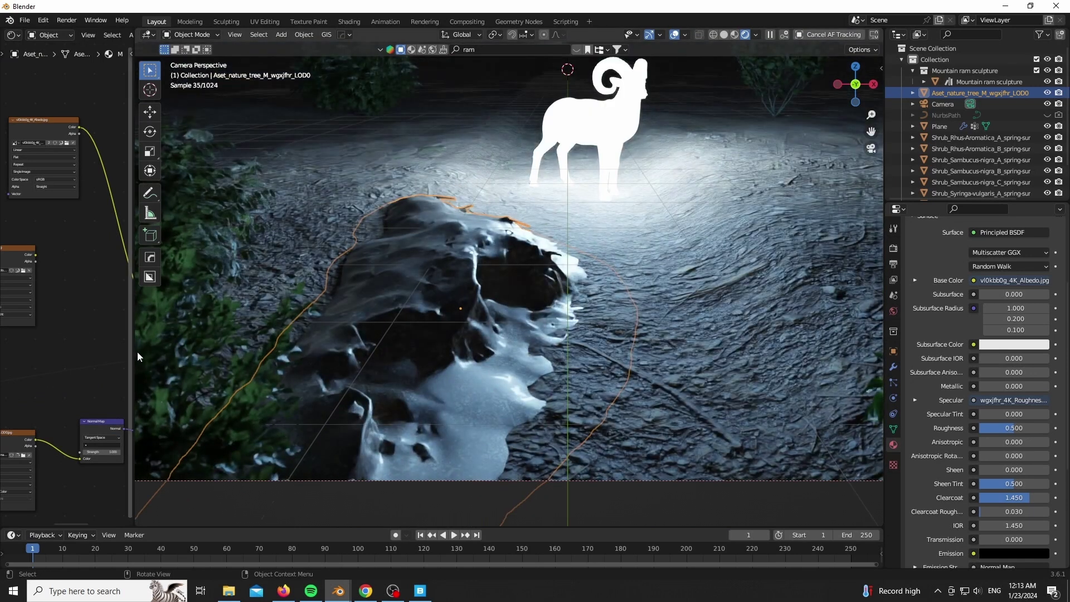
{"action": "left_click_drag", "start_coordinate": [136, 355], "coordinate": [342, 345]}
{"action": "scroll", "coordinate": [585, 362], "scroll_direction": "up", "scroll_amount": 6}
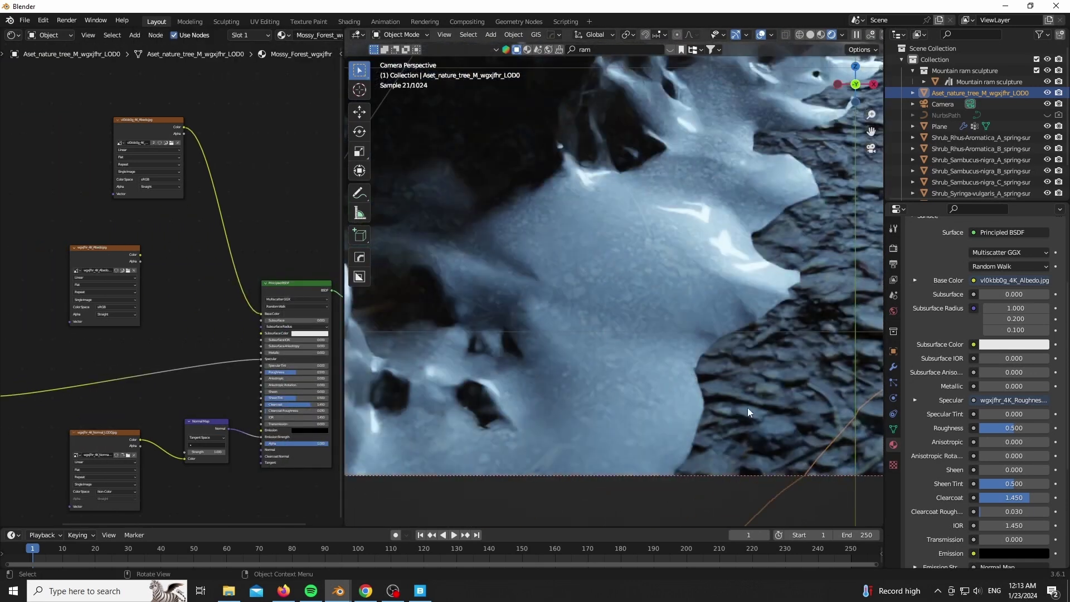
{"action": "scroll", "coordinate": [234, 400], "scroll_direction": "up", "scroll_amount": 5}
{"action": "middle_click_drag", "start_coordinate": [235, 400], "coordinate": [198, 294]}
{"action": "left_click_drag", "start_coordinate": [229, 339], "coordinate": [232, 360]}
{"action": "left_click_drag", "start_coordinate": [228, 226], "coordinate": [233, 245]}
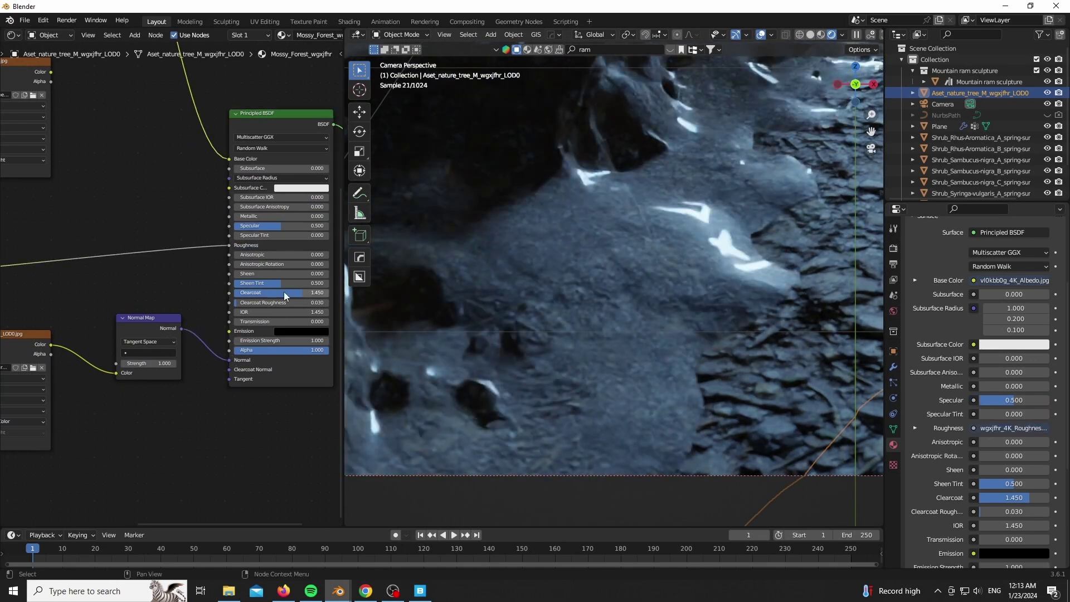
Select the ground plane, enter Edit Mode, and open a UV Editor above the Shader Editor
{"action": "left_click", "coordinate": [719, 406]}
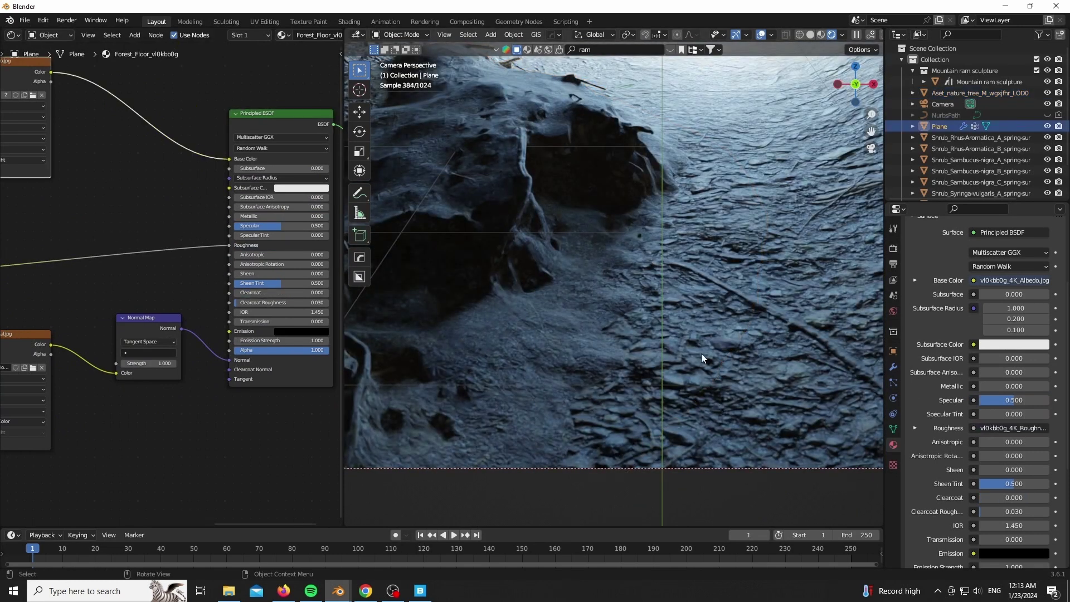
{"action": "key", "text": "Tab"}
{"action": "left_click_drag", "start_coordinate": [2, 31], "coordinate": [3, 179]}
{"action": "left_click", "coordinate": [12, 36]}
{"action": "left_click", "coordinate": [35, 91]}
{"action": "scroll", "coordinate": [192, 124], "scroll_direction": "down", "scroll_amount": 2}
Scale the plane's UVs by 4 for finer ground texture, and return to Object Mode
{"action": "type", "text": "s2"}
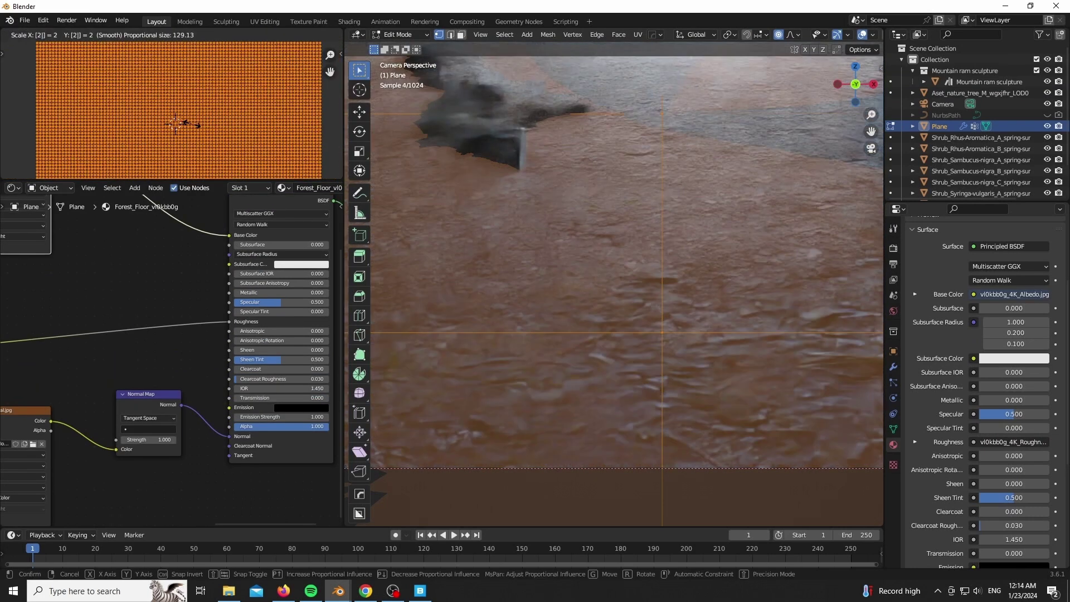
{"action": "key", "text": "BackSpace"}
{"action": "type", "text": "5"}
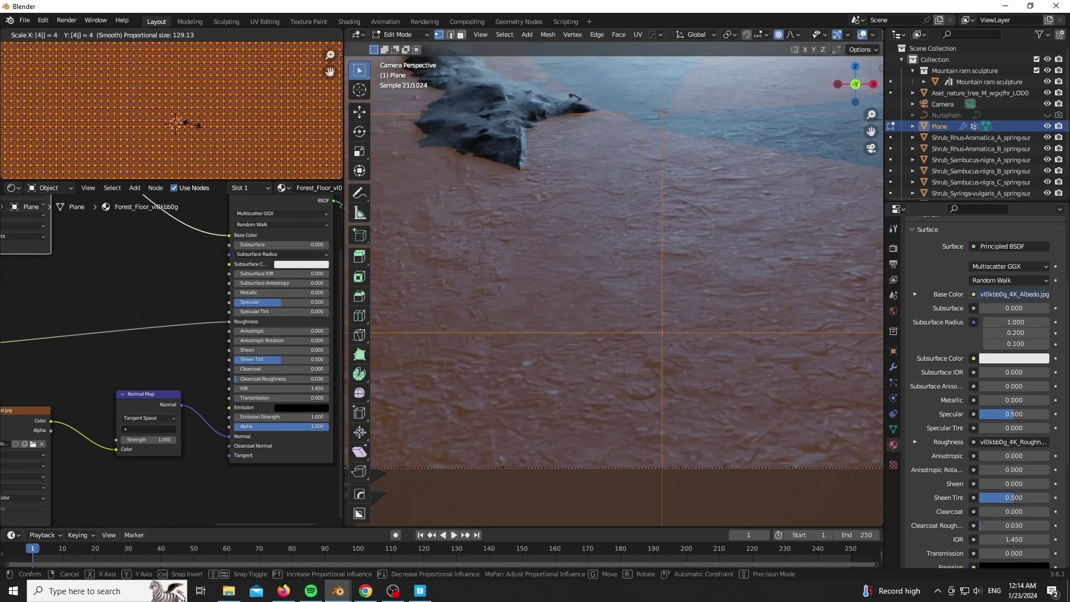
{"action": "key", "text": "Return"}
{"action": "key", "text": "Tab"}
{"action": "scroll", "coordinate": [614, 477], "scroll_direction": "down", "scroll_amount": 9}
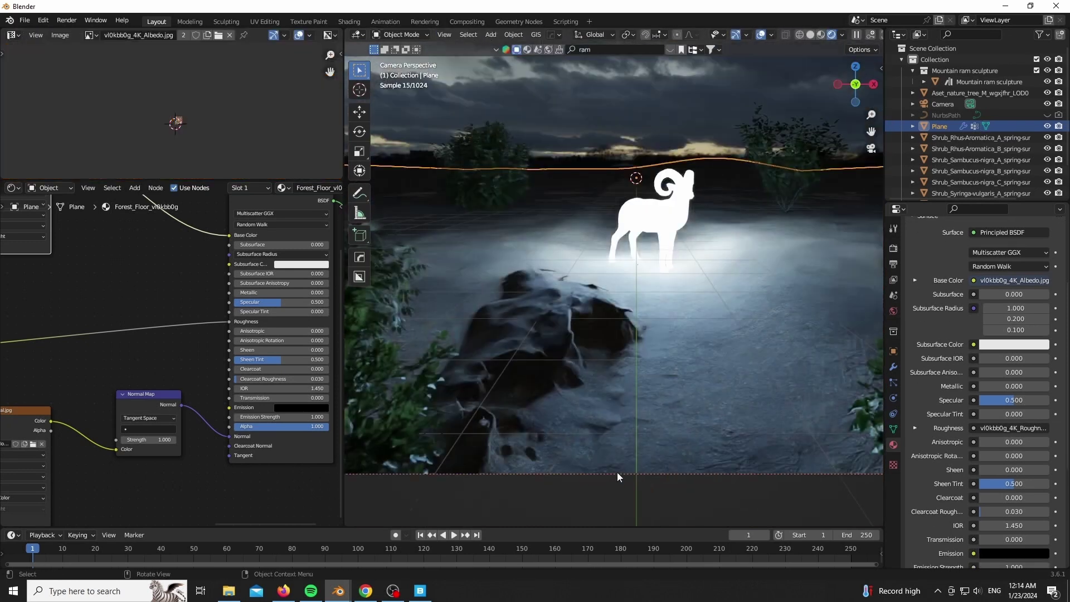
Select the mound and reposition it along the Y axis
{"action": "left_click", "coordinate": [596, 367]}
{"action": "scroll", "coordinate": [630, 364], "scroll_direction": "up", "scroll_amount": 9}
{"action": "scroll", "coordinate": [630, 366], "scroll_direction": "down", "scroll_amount": 9}
{"action": "key", "text": "g"}
{"action": "key", "text": "y"}
{"action": "left_click", "coordinate": [563, 494]}
Move the glowing ram along the Y axis, slightly farther from the camera
{"action": "left_click", "coordinate": [641, 217]}
{"action": "key", "text": "g"}
{"action": "key", "text": "y"}
{"action": "left_click", "coordinate": [656, 529]}
Duplicate the mound in place and rotate the copy 180° about Z
{"action": "left_click", "coordinate": [468, 375]}
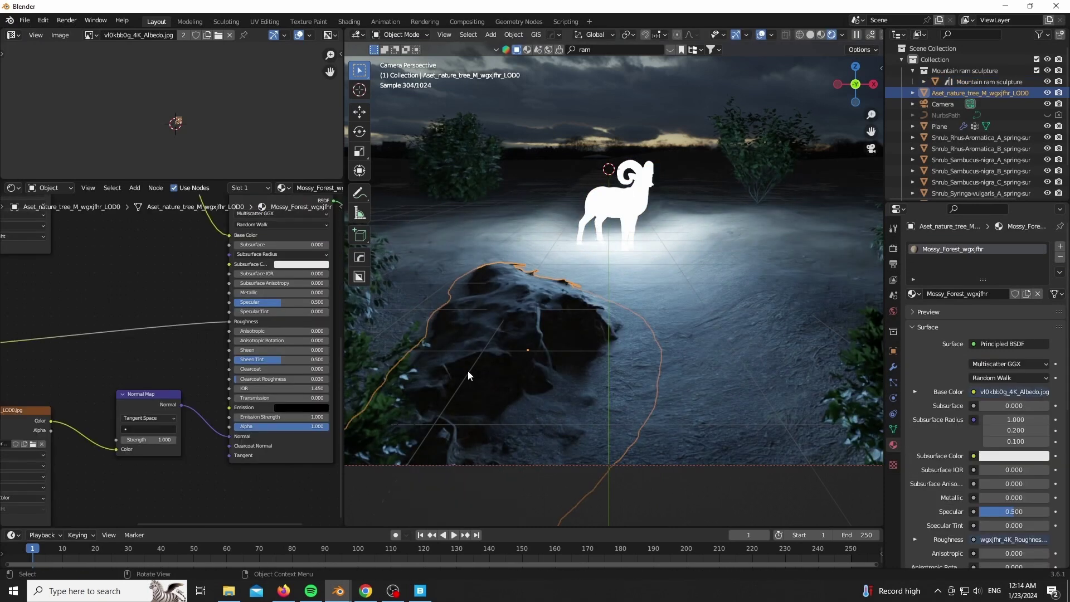
{"action": "key", "text": "shift+d"}
{"action": "key", "text": "y"}
{"action": "left_click", "coordinate": [635, 271]}
{"action": "key", "text": "r"}
{"action": "key", "text": "z"}
{"action": "key", "text": "1"}
{"action": "key", "text": "8"}
{"action": "key", "text": "0"}
{"action": "key", "text": "Return"}
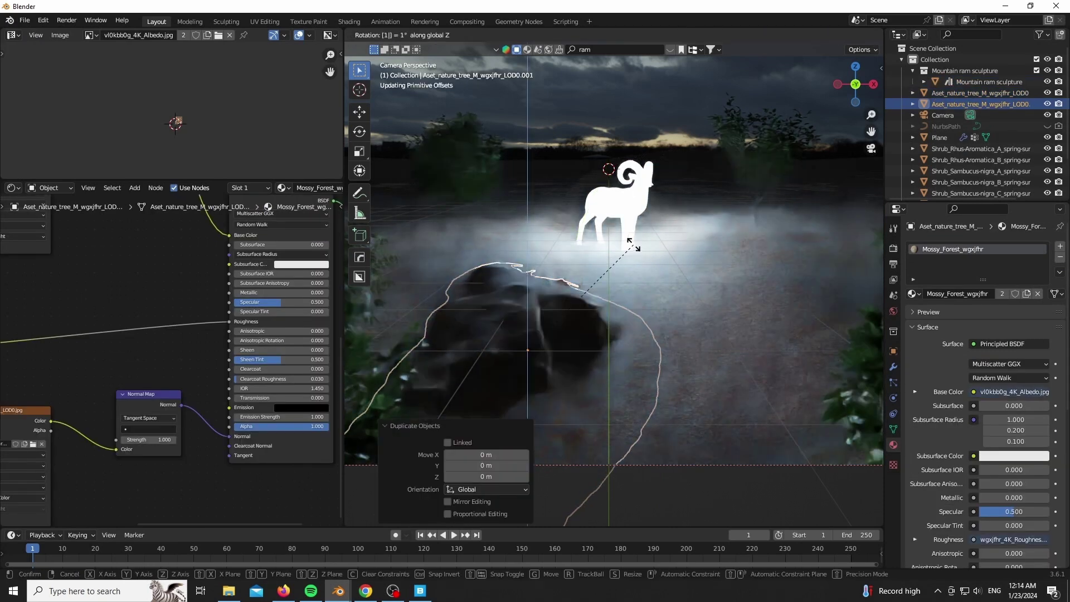
Move the duplicated mound along X to the path's right side and tilt it about -5.1° around Y
{"action": "key", "text": "g"}
{"action": "key", "text": "x"}
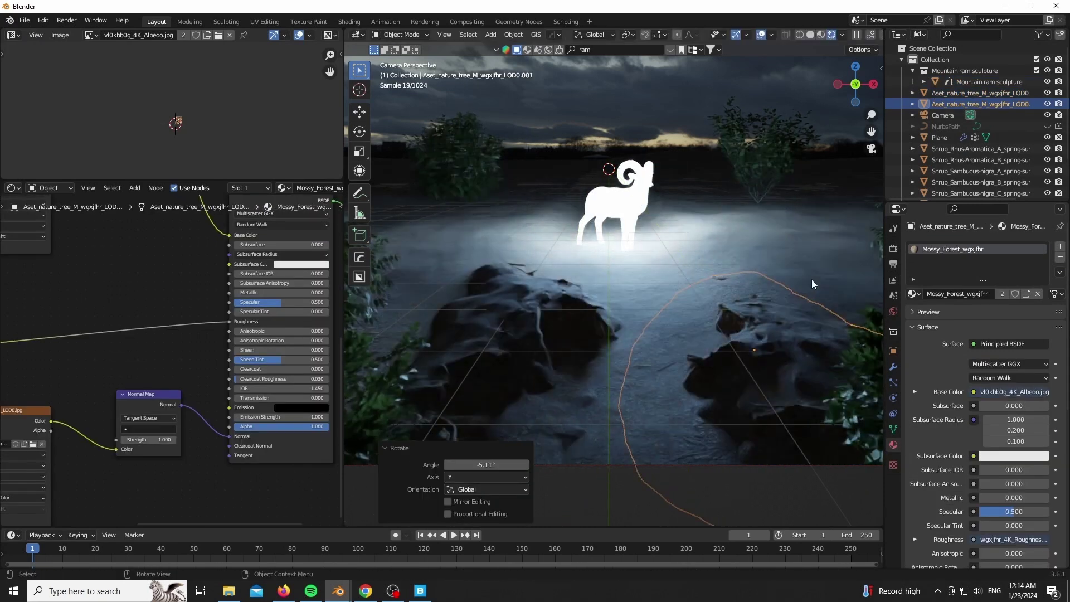
{"action": "left_click", "coordinate": [811, 285]}
Raise the left mound about 0.09 m and shift it along X away from the path
{"action": "left_click", "coordinate": [491, 339]}
{"action": "key", "text": "g"}
{"action": "key", "text": "z"}
{"action": "left_click", "coordinate": [479, 340]}
{"action": "key", "text": "g"}
{"action": "key", "text": "y"}
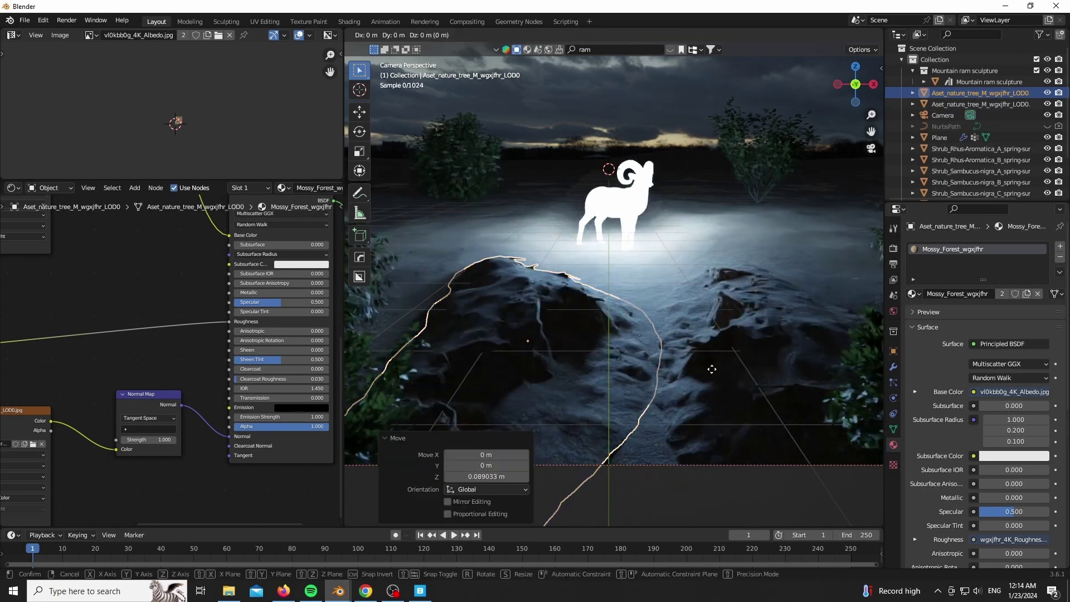
{"action": "key", "text": "x"}
{"action": "left_click", "coordinate": [644, 426]}
Readjust the left mound's height along Z and check both mounds in the rendered camera view
{"action": "key", "text": "g"}
{"action": "key", "text": "z"}
{"action": "left_click", "coordinate": [643, 442]}
{"action": "scroll", "coordinate": [595, 392], "scroll_direction": "up", "scroll_amount": 5}
{"action": "scroll", "coordinate": [506, 341], "scroll_direction": "down", "scroll_amount": 7}
{"action": "scroll", "coordinate": [610, 370], "scroll_direction": "up", "scroll_amount": 2}
In solid shading, make a linked duplicate of the right mound farther back along Y and adjust its height
{"action": "left_click", "coordinate": [591, 370]}
{"action": "key", "text": "z"}
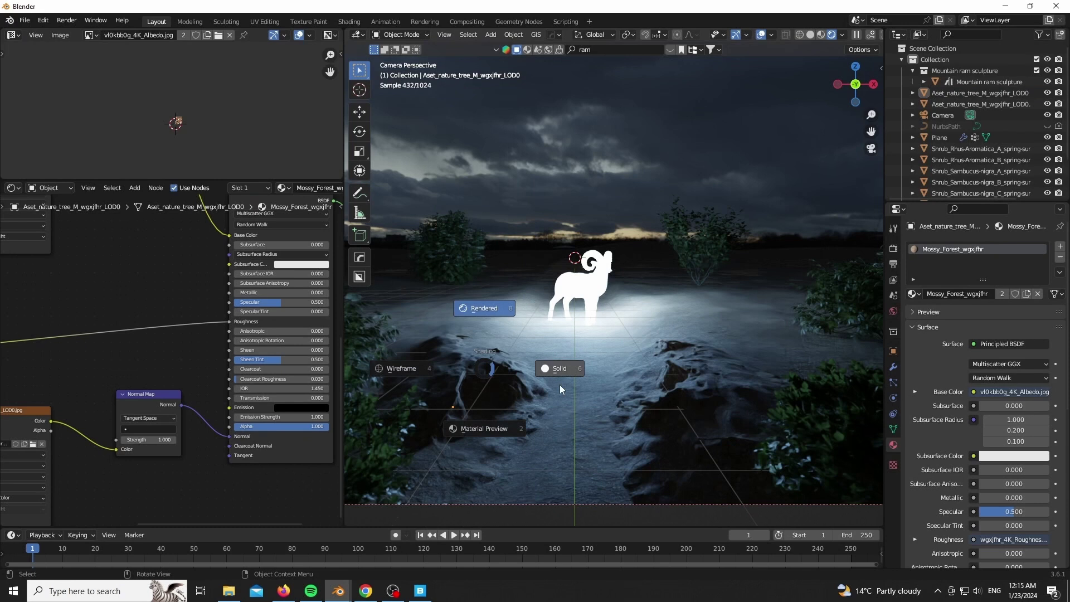
{"action": "left_click", "coordinate": [559, 385]}
{"action": "left_click", "coordinate": [672, 405]}
{"action": "key", "text": "alt+d"}
{"action": "key", "text": "y"}
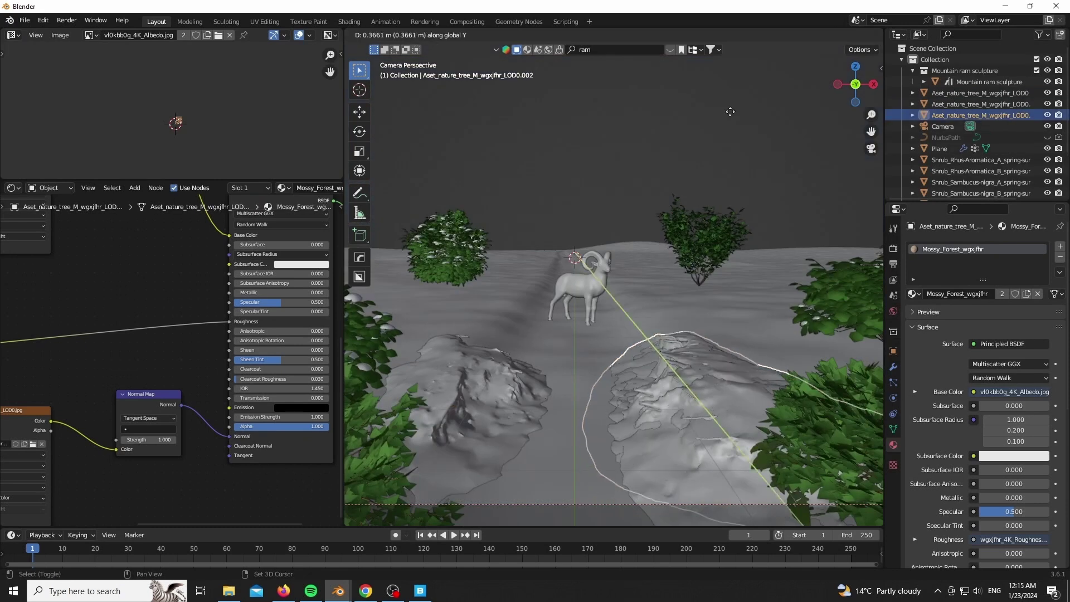
{"action": "left_click", "coordinate": [704, 338]}
{"action": "key", "text": "g"}
{"action": "key", "text": "z"}
{"action": "left_click", "coordinate": [697, 347]}
Make a linked duplicate of the left mound farther back along Y and adjust its height along Z
{"action": "scroll", "coordinate": [695, 343], "scroll_direction": "down", "scroll_amount": 2}
{"action": "left_click", "coordinate": [545, 384]}
{"action": "key", "text": "alt+d"}
{"action": "key", "text": "y"}
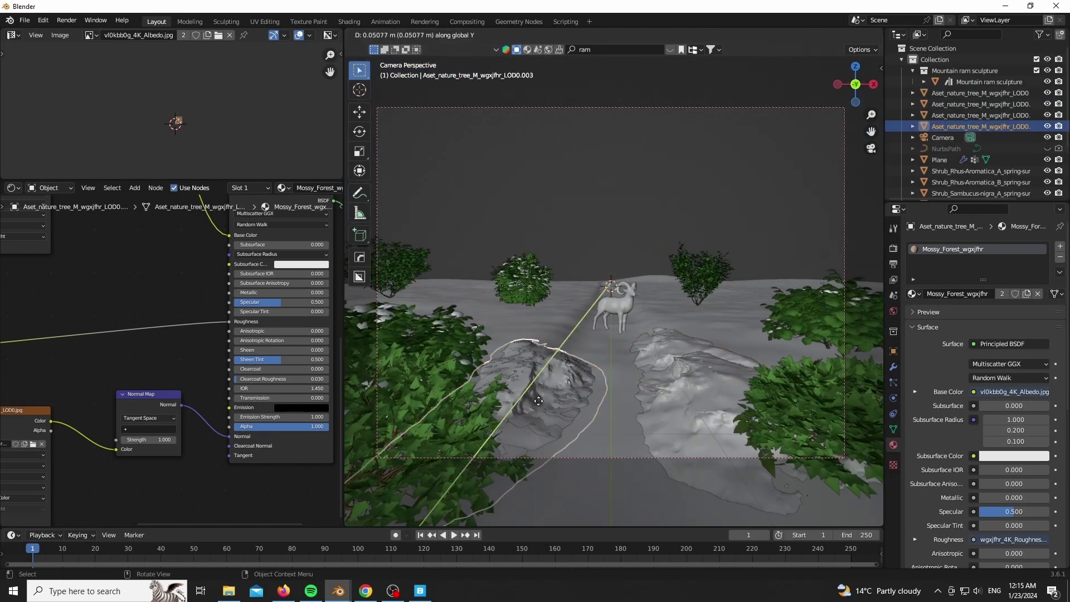
{"action": "left_click", "coordinate": [549, 351]}
{"action": "scroll", "coordinate": [550, 339], "scroll_direction": "up", "scroll_amount": 2}
{"action": "scroll", "coordinate": [551, 338], "scroll_direction": "up", "scroll_amount": 5}
{"action": "key", "text": "g"}
{"action": "key", "text": "z"}
{"action": "left_click", "coordinate": [530, 349]}
Switch the camera view to rendered shading and turn the Geo-Scatter collection's visibility back on
{"action": "scroll", "coordinate": [531, 348], "scroll_direction": "down", "scroll_amount": 7}
{"action": "key", "text": "z"}
{"action": "left_click", "coordinate": [551, 299]}
{"action": "middle_click_drag", "start_coordinate": [565, 278], "coordinate": [569, 318], "text": "shift"}
{"action": "left_click", "coordinate": [591, 262]}
{"action": "scroll", "coordinate": [1023, 149], "scroll_direction": "down", "scroll_amount": 4}
{"action": "left_click", "coordinate": [1036, 189]}
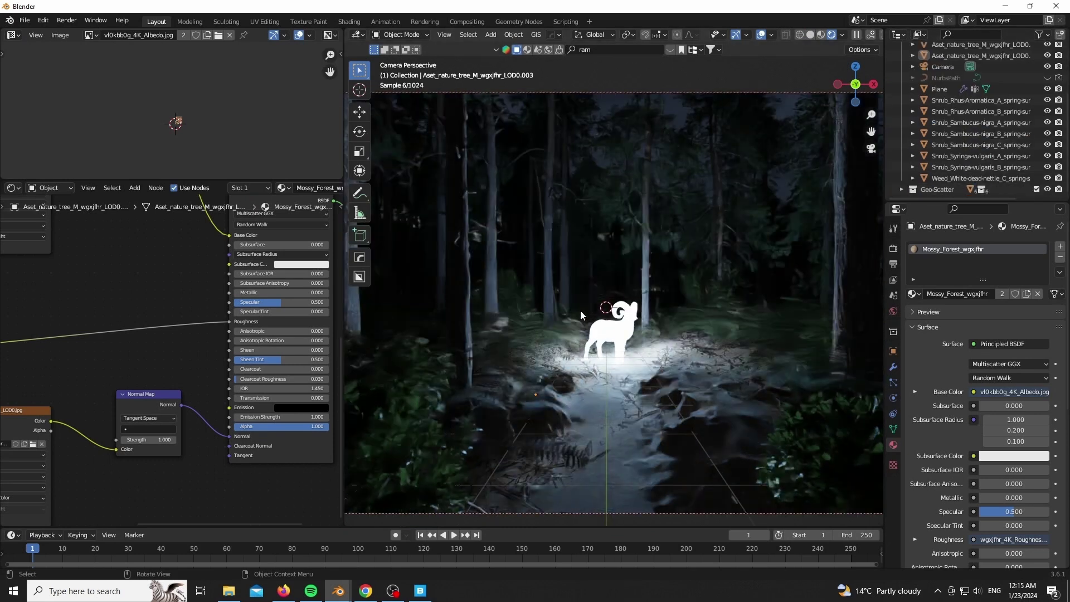
Add a cube at the origin, scale it up about 62.168 times and flatten it along Z by about 0.454
{"action": "scroll", "coordinate": [581, 310], "scroll_direction": "down", "scroll_amount": 2}
{"action": "key", "text": "shift+a"}
{"action": "left_click", "coordinate": [602, 173]}
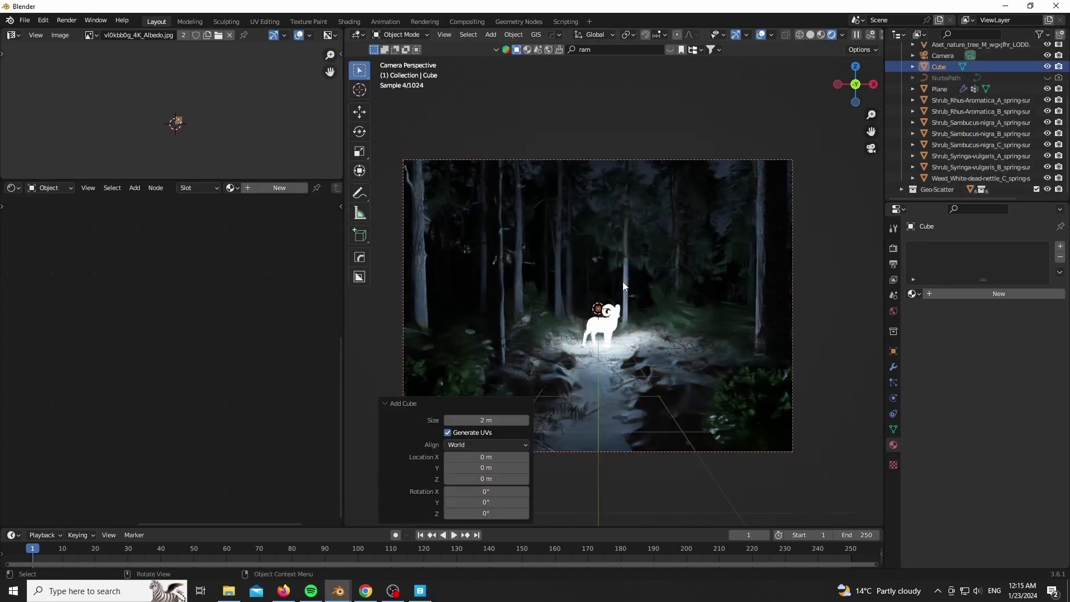
{"action": "key", "text": "s"}
{"action": "left_click", "coordinate": [598, 308]}
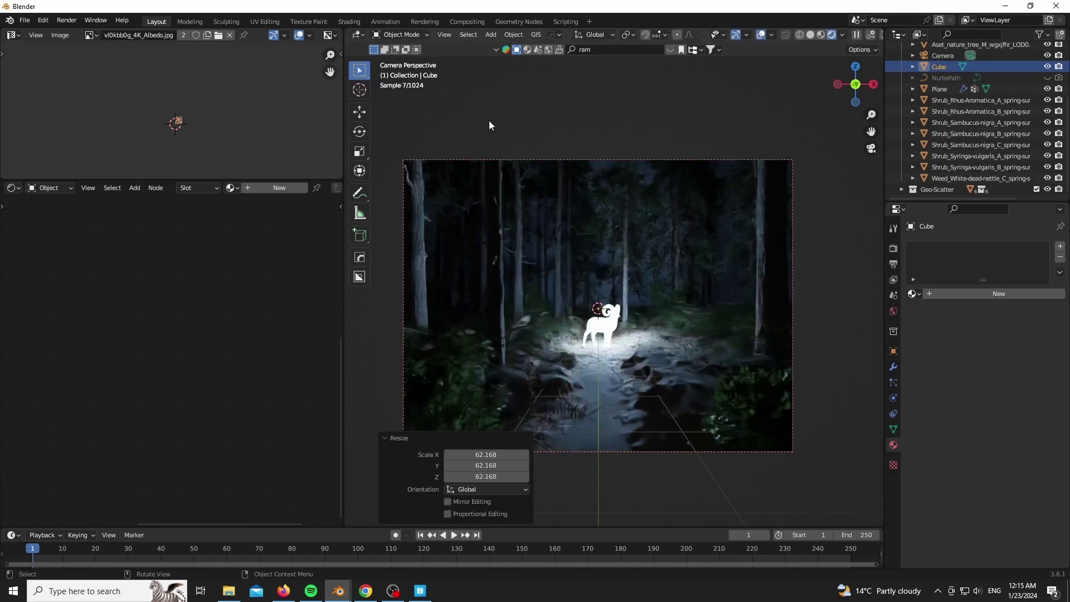
{"action": "key", "text": "s"}
{"action": "key", "text": "z"}
{"action": "left_click", "coordinate": [680, 299]}
{"action": "key", "text": "s"}
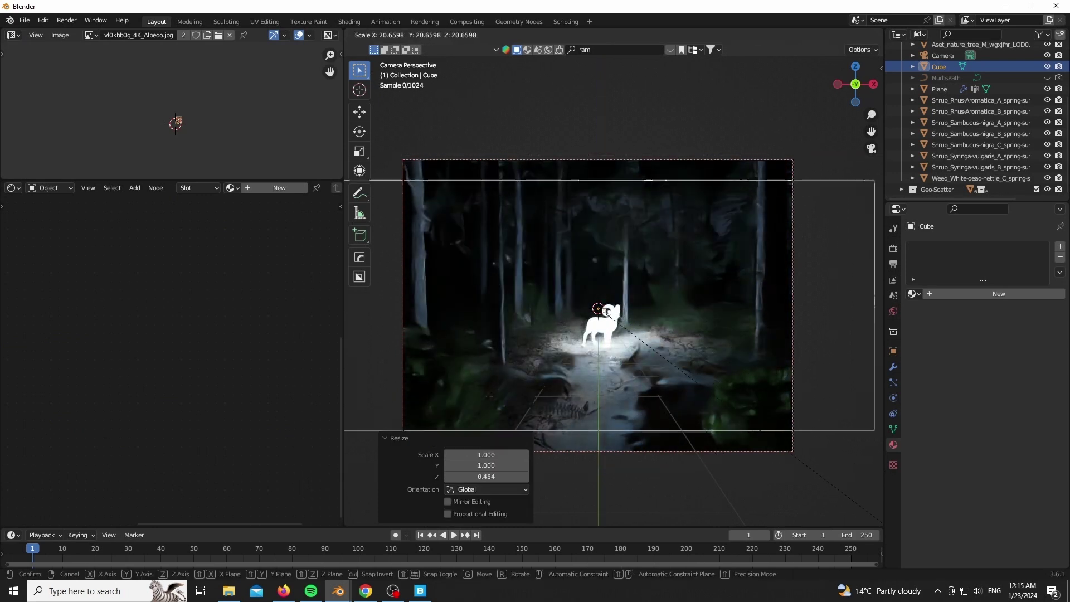
{"action": "right_click", "coordinate": [825, 399]}
Enlarge the cube about 1.5 times and scale it further from the camera view so it encloses the scene
{"action": "middle_click_drag", "start_coordinate": [630, 329], "coordinate": [681, 366]}
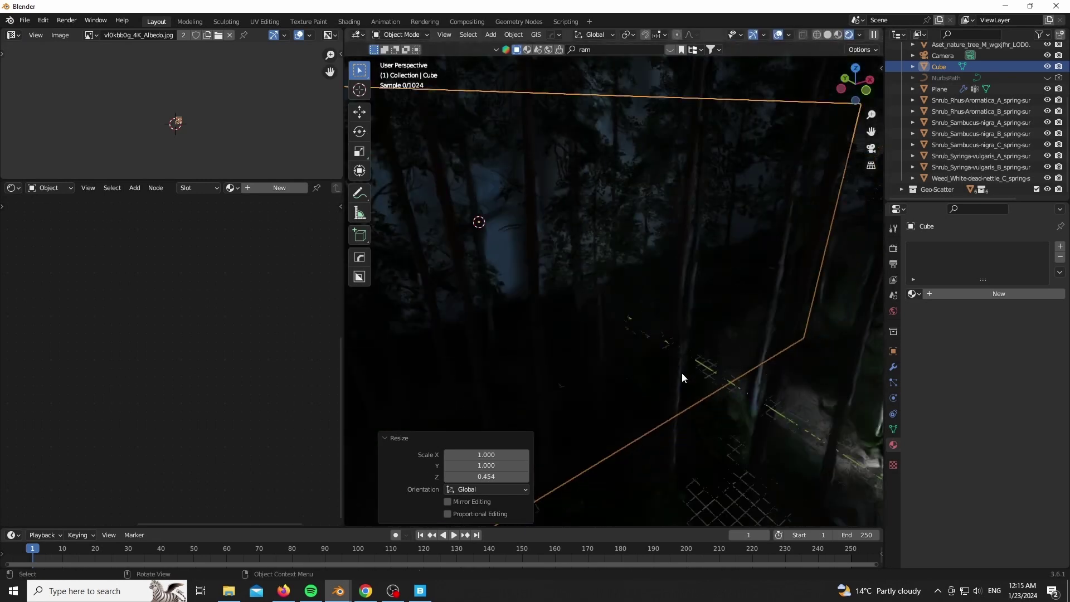
{"action": "scroll", "coordinate": [719, 403], "scroll_direction": "down", "scroll_amount": 4}
{"action": "key", "text": "s"}
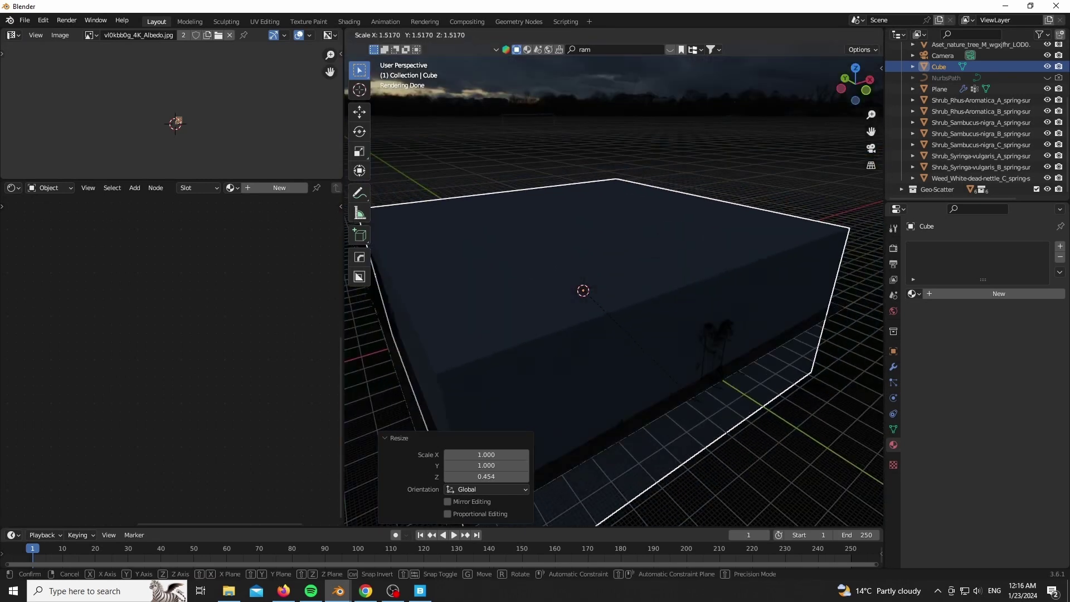
{"action": "left_click", "coordinate": [728, 363]}
{"action": "key", "text": "KP_0"}
{"action": "key", "text": "s"}
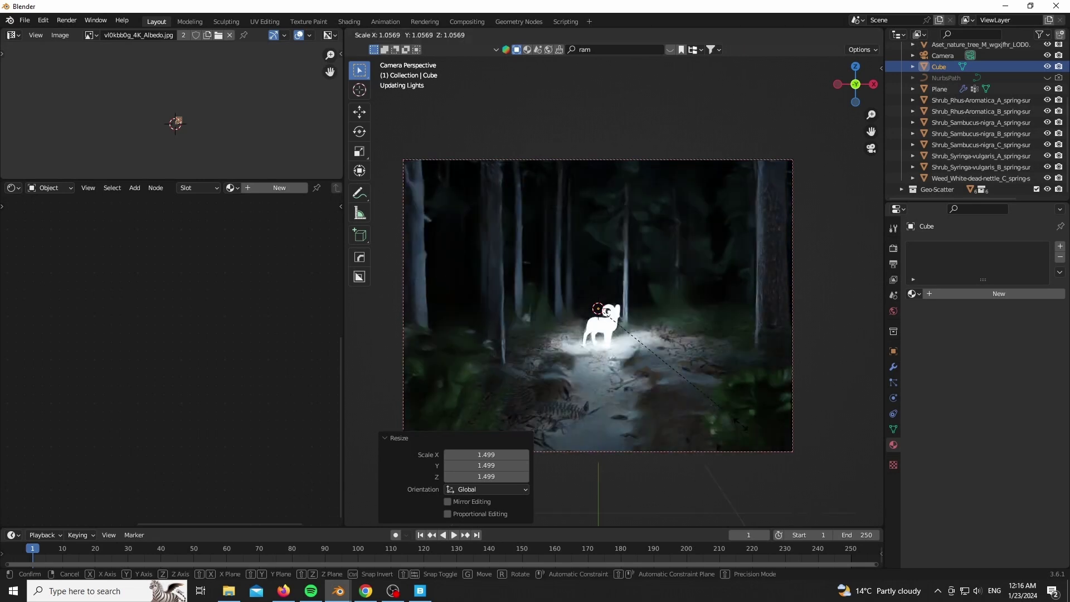
{"action": "left_click", "coordinate": [368, 265]}
Give the cube a new material, replacing its surface shader with a Principled Volume connected to the Volume output
{"action": "left_click", "coordinate": [280, 188]}
{"action": "key", "text": "n"}
{"action": "scroll", "coordinate": [139, 304], "scroll_direction": "down", "scroll_amount": 3}
{"action": "left_click", "coordinate": [273, 212]}
{"action": "key", "text": "x"}
{"action": "left_click", "coordinate": [167, 280]}
{"action": "left_click", "coordinate": [133, 255]}
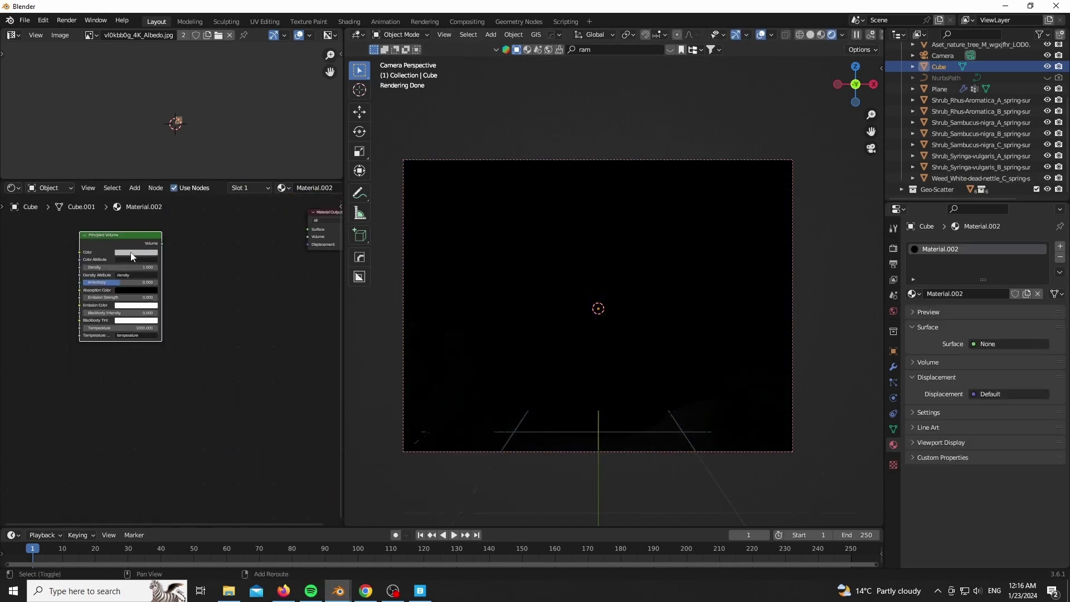
{"action": "scroll", "coordinate": [55, 277], "scroll_direction": "up", "scroll_amount": 4}
{"action": "scroll", "coordinate": [610, 219], "scroll_direction": "up", "scroll_amount": 3}
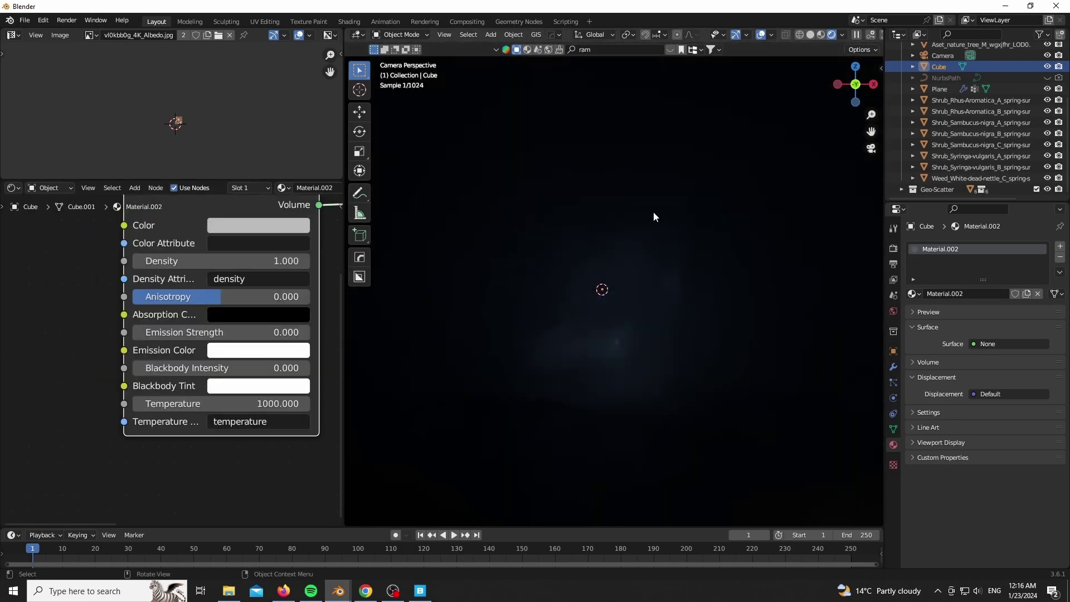
Set the Principled Volume's anisotropy to about 0.682 and its density to 0.01, and check the fog around the ram
{"action": "left_click_drag", "start_coordinate": [223, 296], "coordinate": [282, 297]}
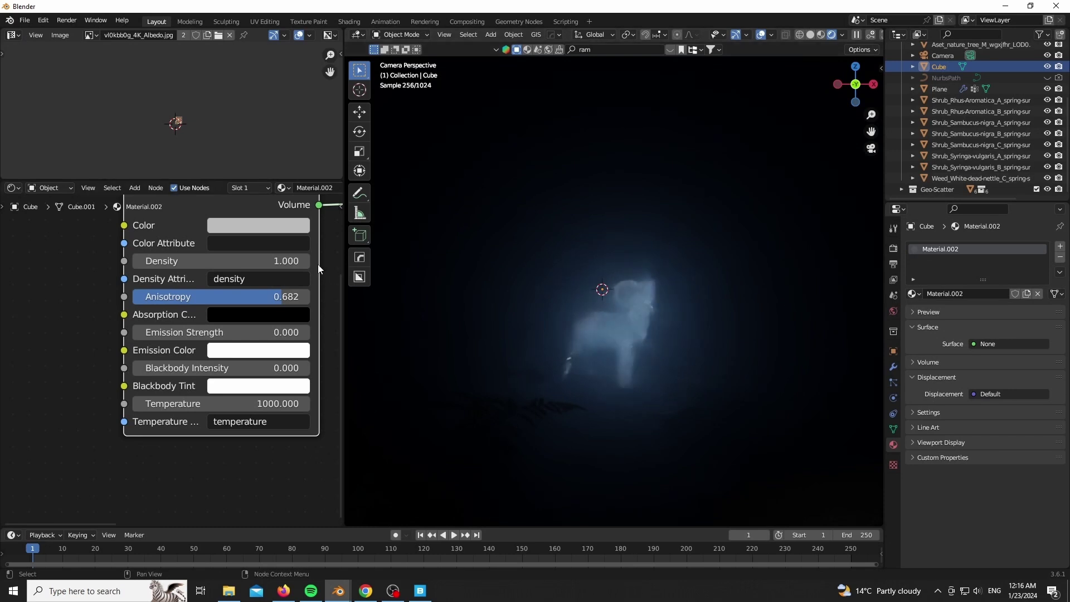
{"action": "left_click", "coordinate": [261, 261]}
{"action": "key", "text": "Return"}
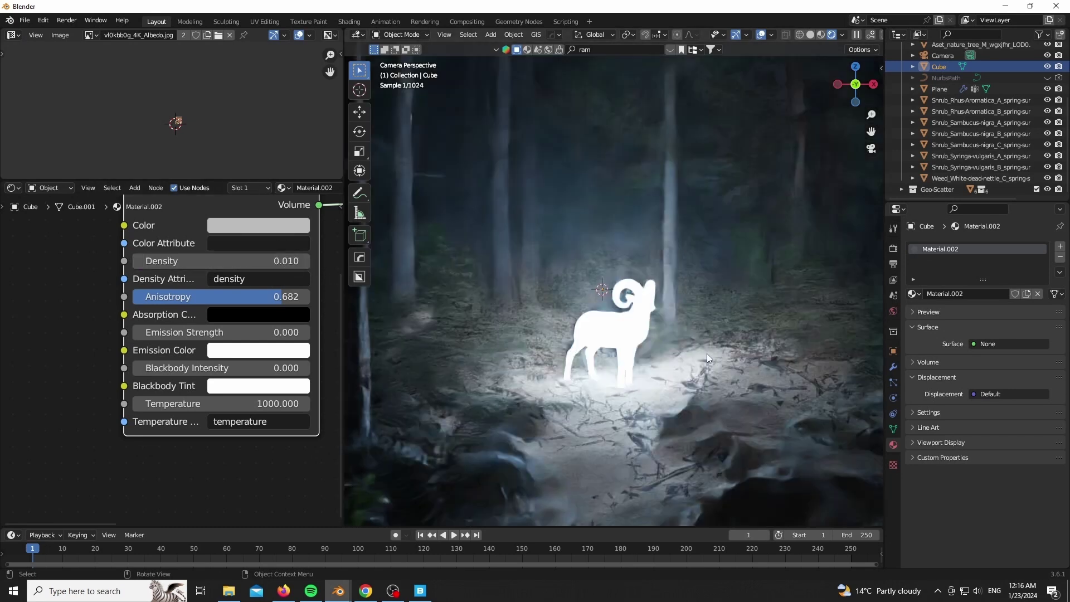
{"action": "scroll", "coordinate": [600, 368], "scroll_direction": "down", "scroll_amount": 3}
{"action": "scroll", "coordinate": [661, 378], "scroll_direction": "up", "scroll_amount": 1}
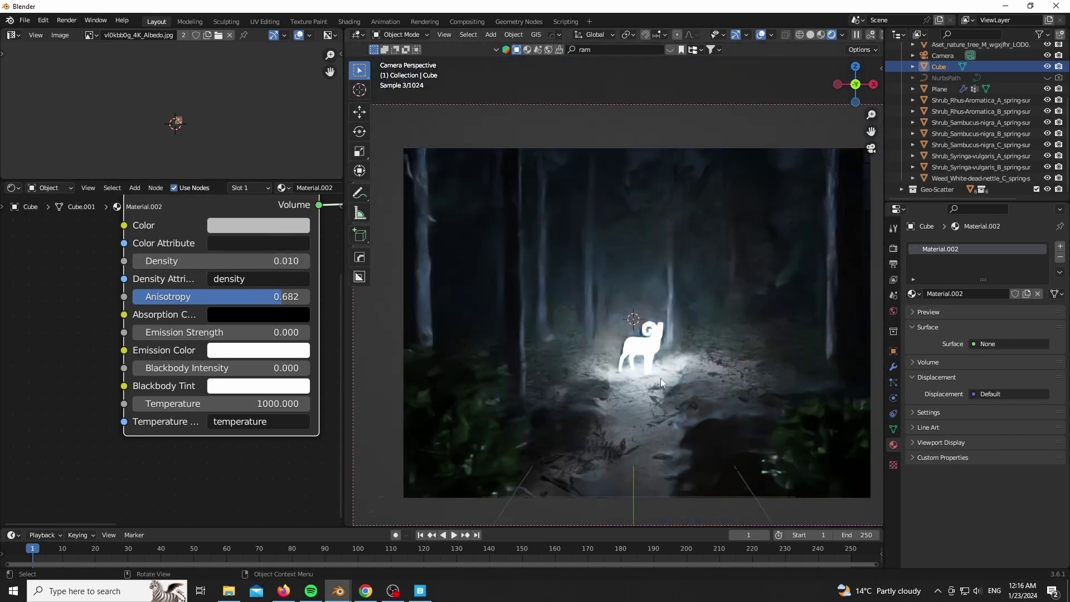
{"action": "scroll", "coordinate": [676, 354], "scroll_direction": "up", "scroll_amount": 1}
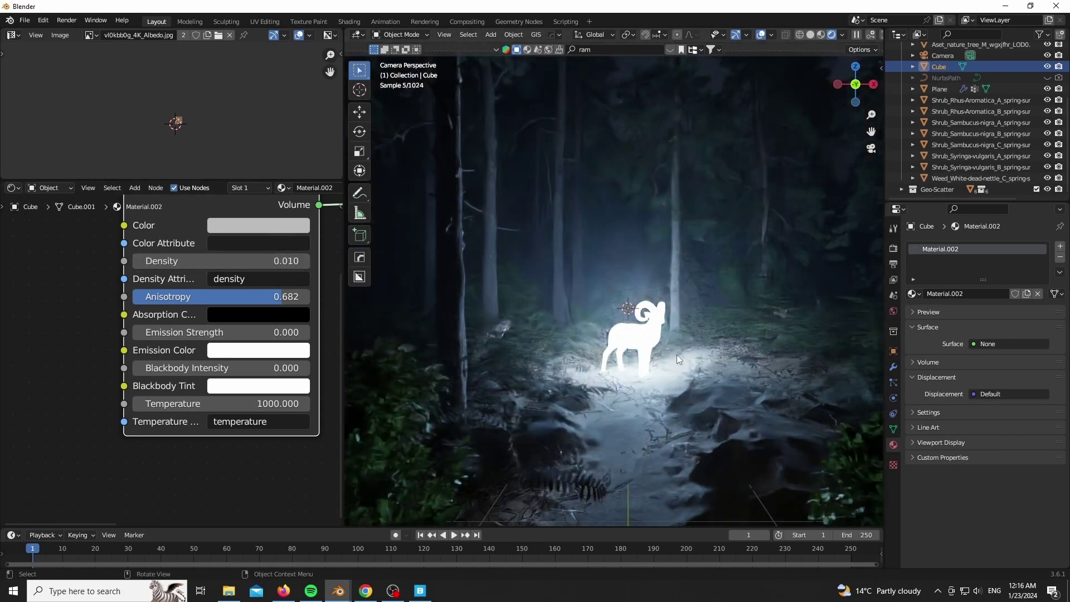
{"action": "scroll", "coordinate": [603, 329], "scroll_direction": "down", "scroll_amount": 1}
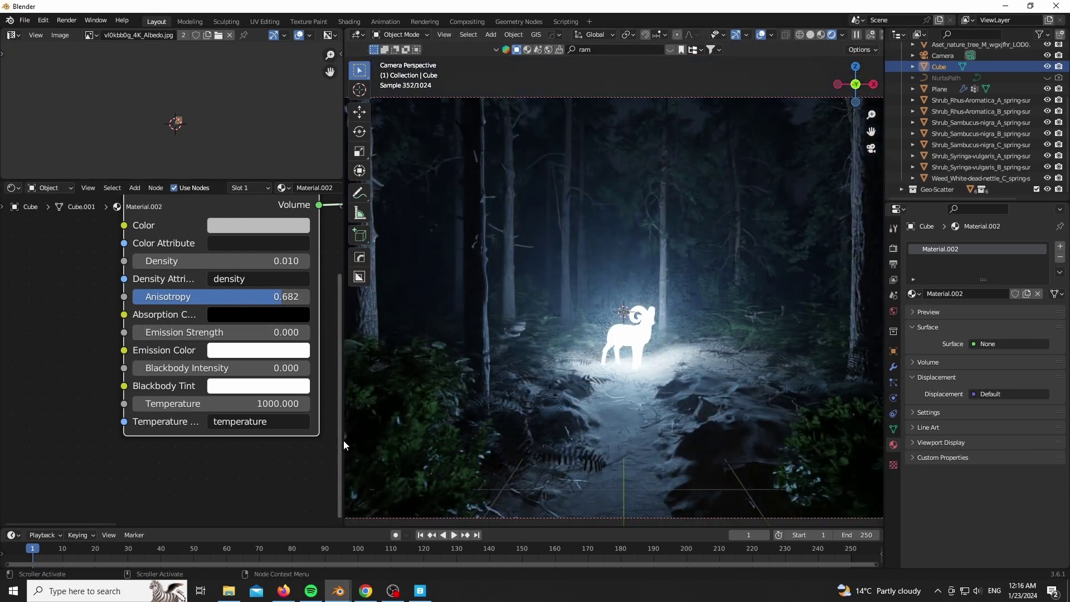
Widen the 3D viewport, set the light paths' transparent bounces to 128 and inspect the rendered detail
{"action": "left_click_drag", "start_coordinate": [343, 440], "coordinate": [30, 439]}
{"action": "scroll", "coordinate": [467, 462], "scroll_direction": "down", "scroll_amount": 2}
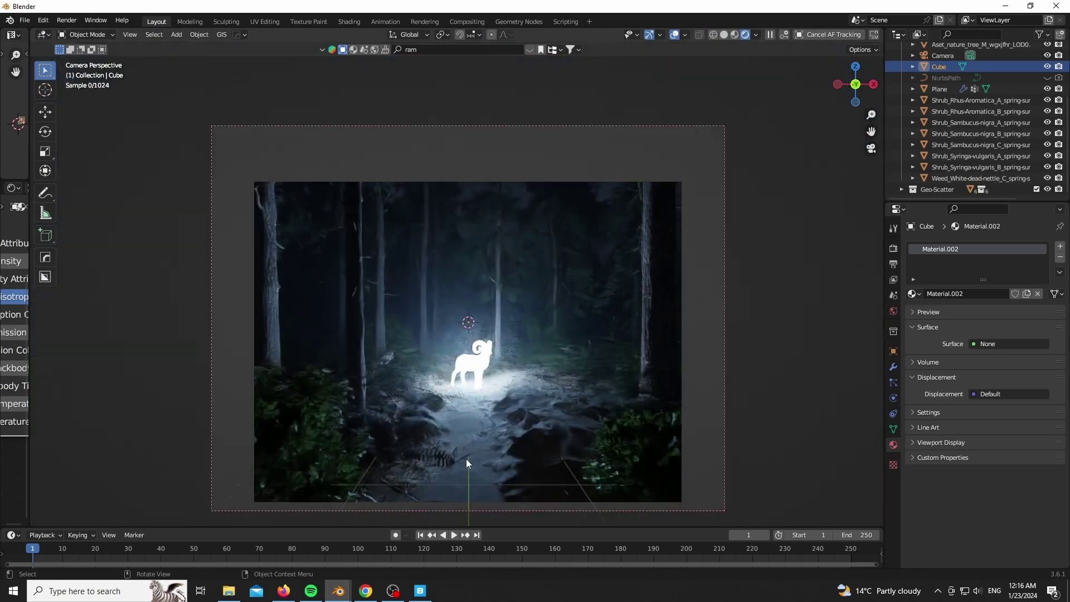
{"action": "left_click", "coordinate": [894, 248]}
{"action": "scroll", "coordinate": [645, 156], "scroll_direction": "up", "scroll_amount": 9}
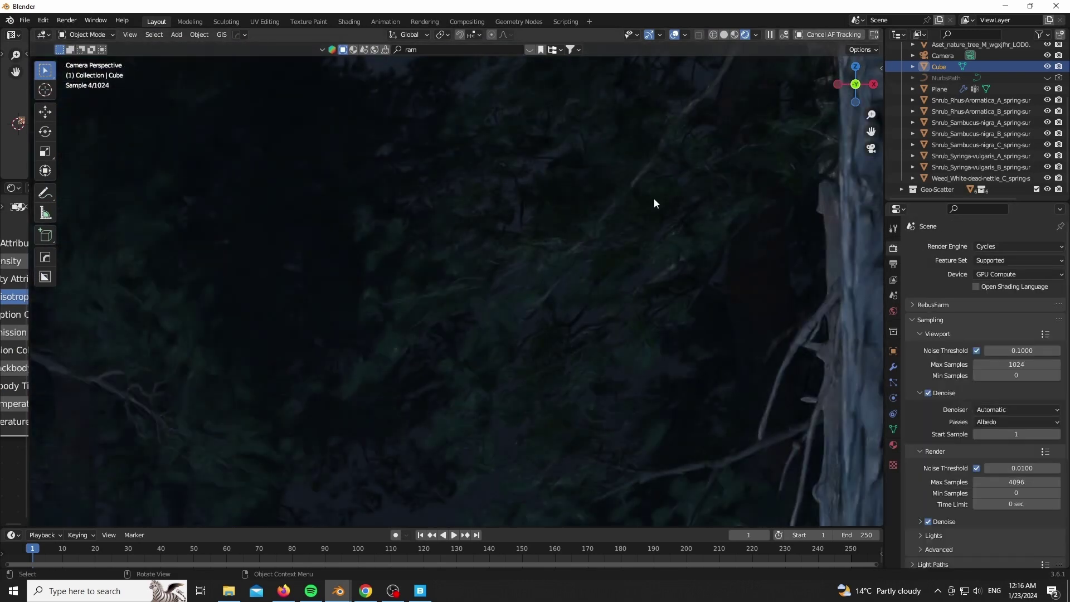
{"action": "scroll", "coordinate": [939, 412], "scroll_direction": "down", "scroll_amount": 5}
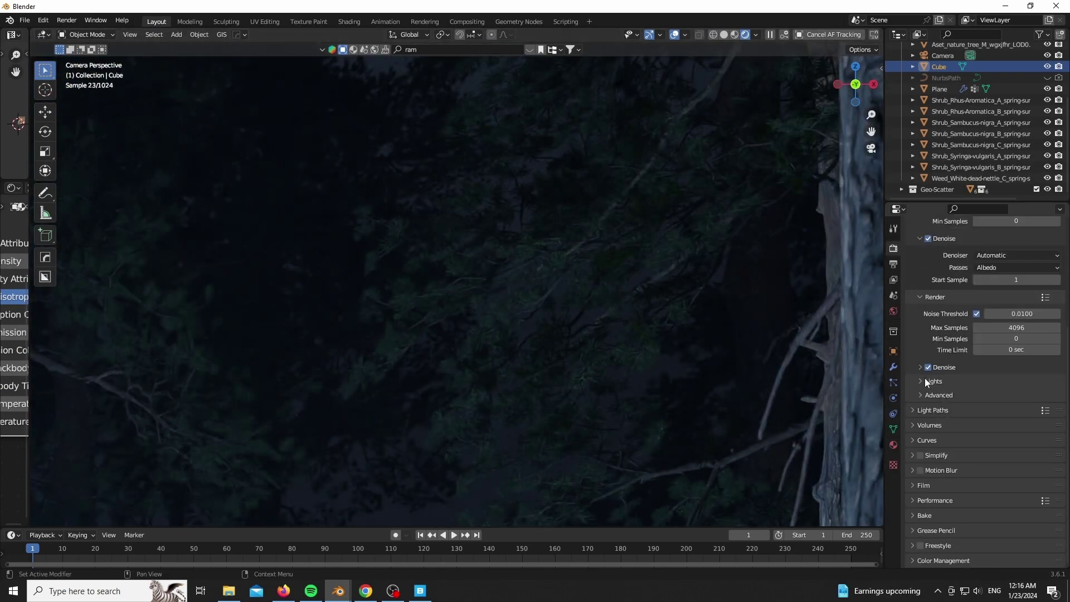
{"action": "left_click", "coordinate": [917, 412]}
{"action": "scroll", "coordinate": [917, 406], "scroll_direction": "down", "scroll_amount": 2}
{"action": "left_click", "coordinate": [1017, 435]}
{"action": "type", "text": "128"}
{"action": "key", "text": "Return"}
{"action": "scroll", "coordinate": [619, 279], "scroll_direction": "down", "scroll_amount": 11}
{"action": "scroll", "coordinate": [472, 473], "scroll_direction": "up", "scroll_amount": 12}
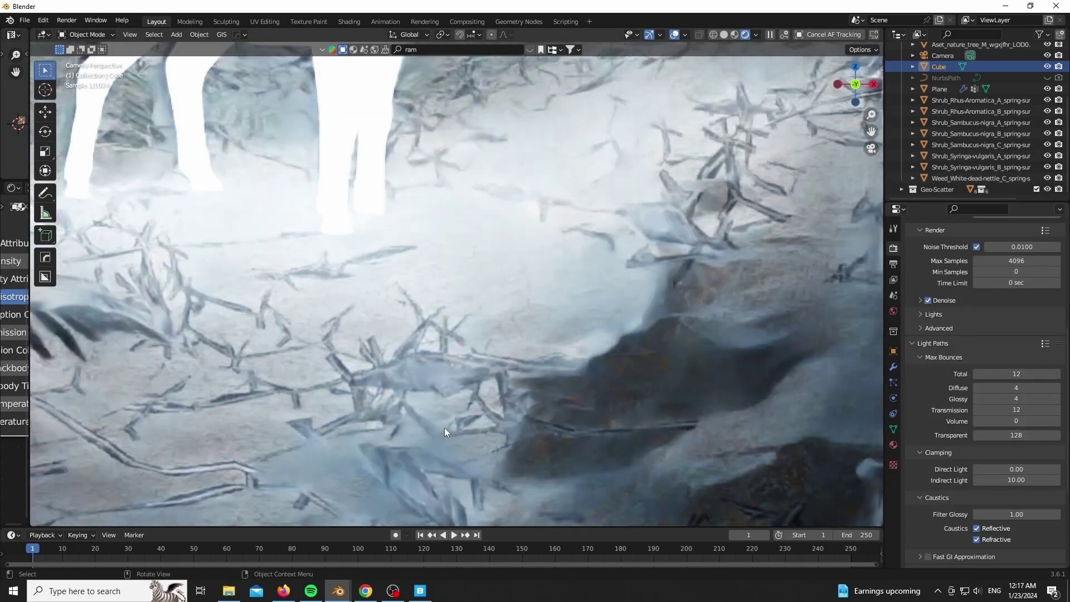
{"action": "scroll", "coordinate": [362, 399], "scroll_direction": "up", "scroll_amount": 3}
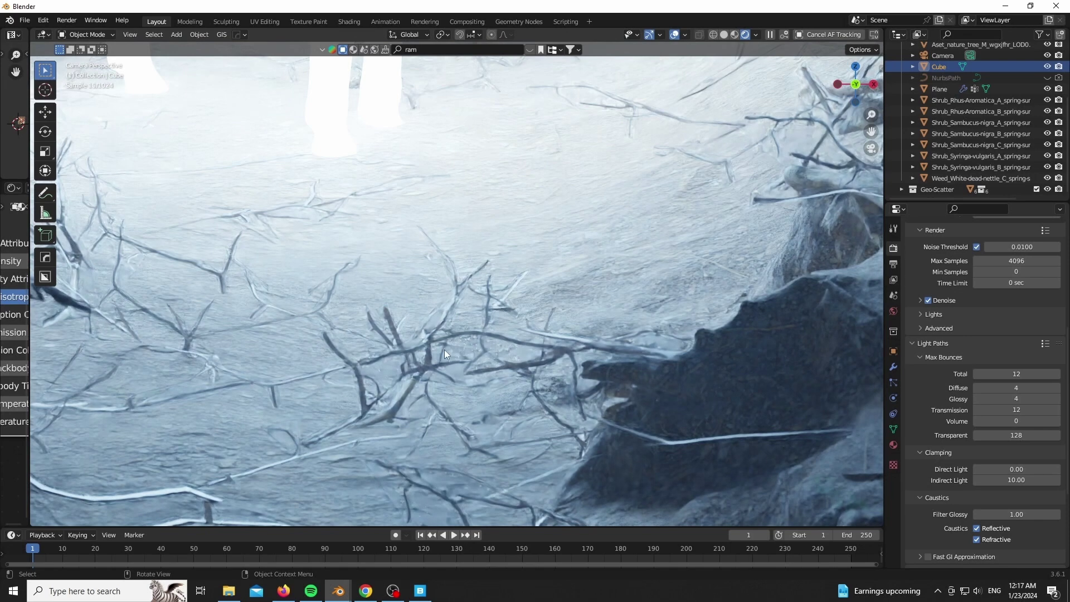
{"action": "scroll", "coordinate": [444, 349], "scroll_direction": "down", "scroll_amount": 8}
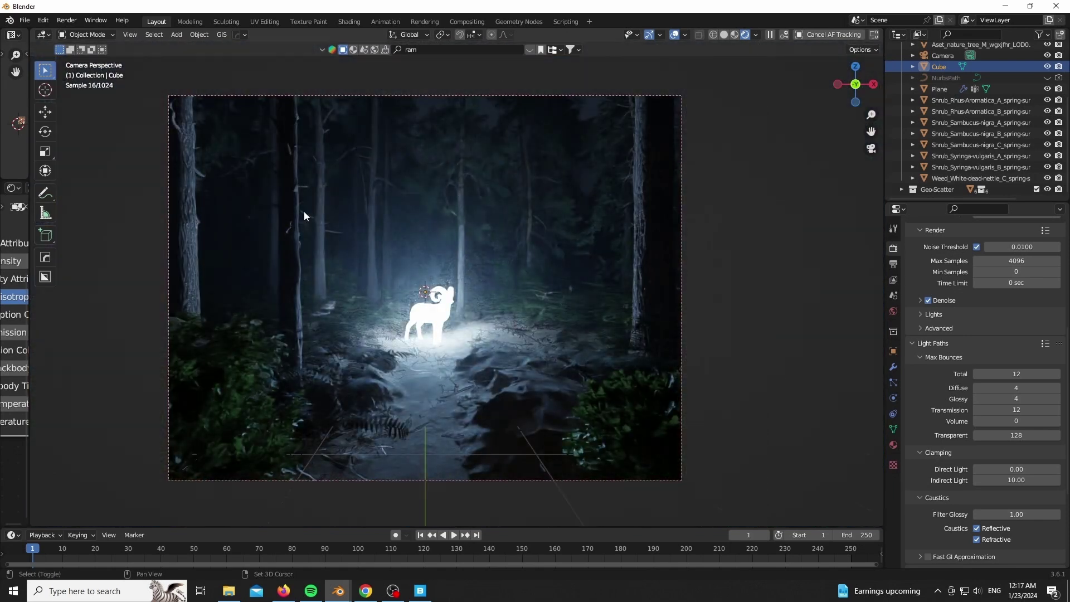
Add a spot light and raise it along Z above the forest
{"action": "key", "text": "shift+a"}
{"action": "mouse_move", "coordinate": [269, 350]}
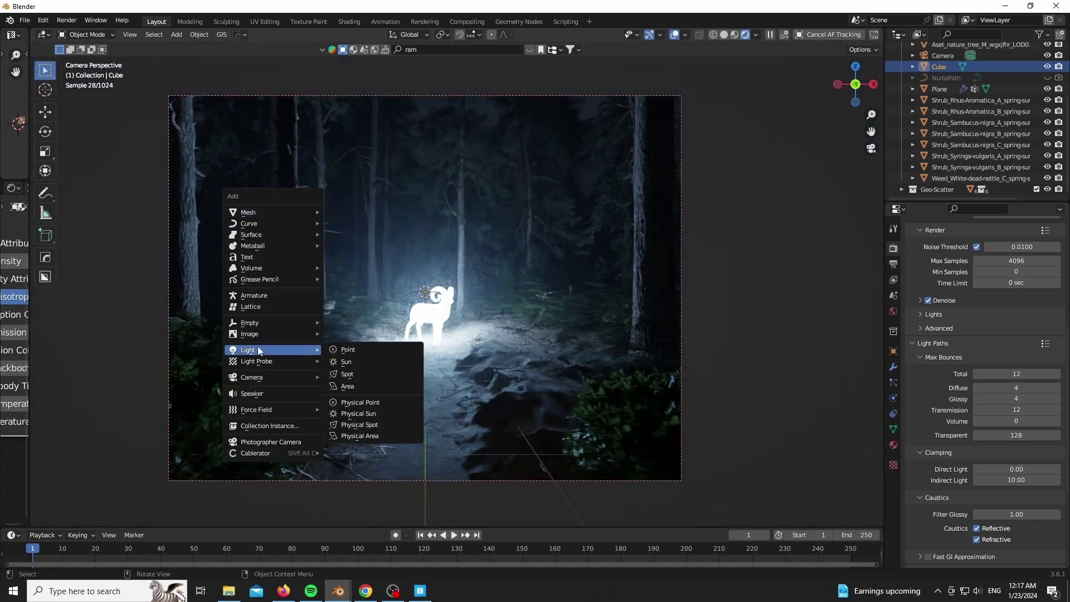
{"action": "left_click", "coordinate": [353, 375]}
{"action": "left_click_drag", "start_coordinate": [855, 85], "coordinate": [897, 110]}
{"action": "scroll", "coordinate": [572, 404], "scroll_direction": "down", "scroll_amount": 5}
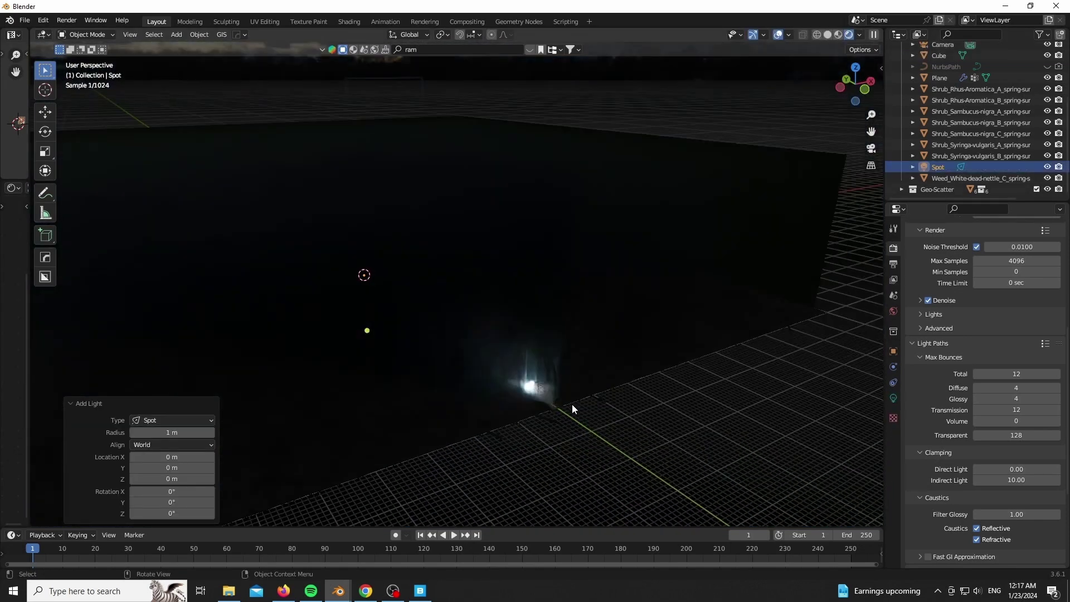
{"action": "key", "text": "g"}
{"action": "key", "text": "z"}
{"action": "left_click", "coordinate": [571, 207]}
Increase the spot light's power to 327680 W in full-stop increments
{"action": "left_click", "coordinate": [893, 398]}
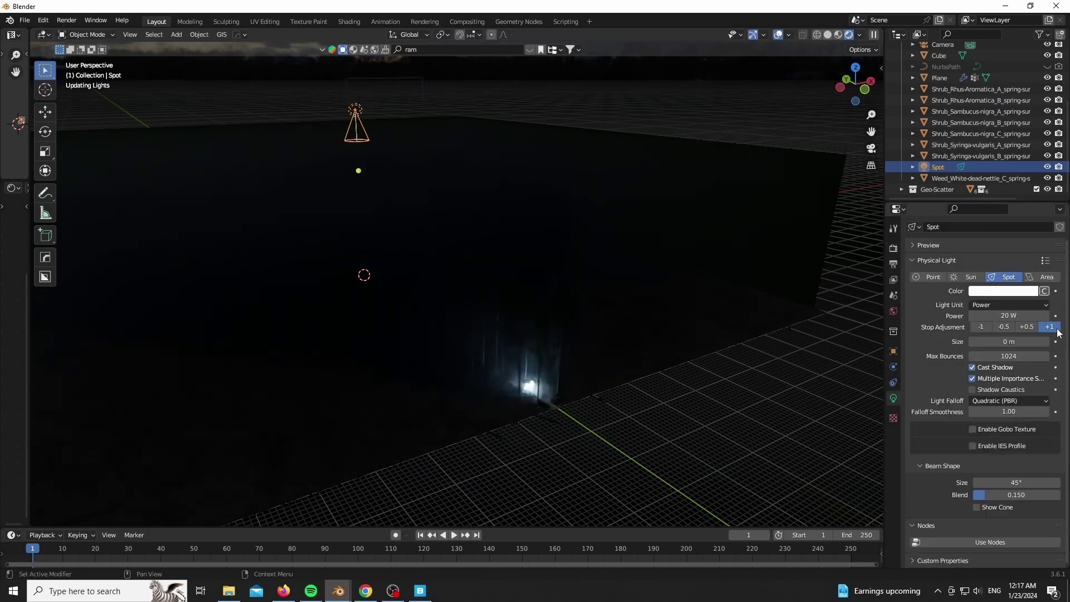
{"action": "left_click", "coordinate": [1055, 328]}
{"action": "left_click", "coordinate": [1054, 329]}
{"action": "left_click", "coordinate": [1054, 329]}
{"action": "left_click", "coordinate": [1054, 329]}
{"action": "left_click", "coordinate": [1055, 329]}
{"action": "left_click", "coordinate": [1054, 328]}
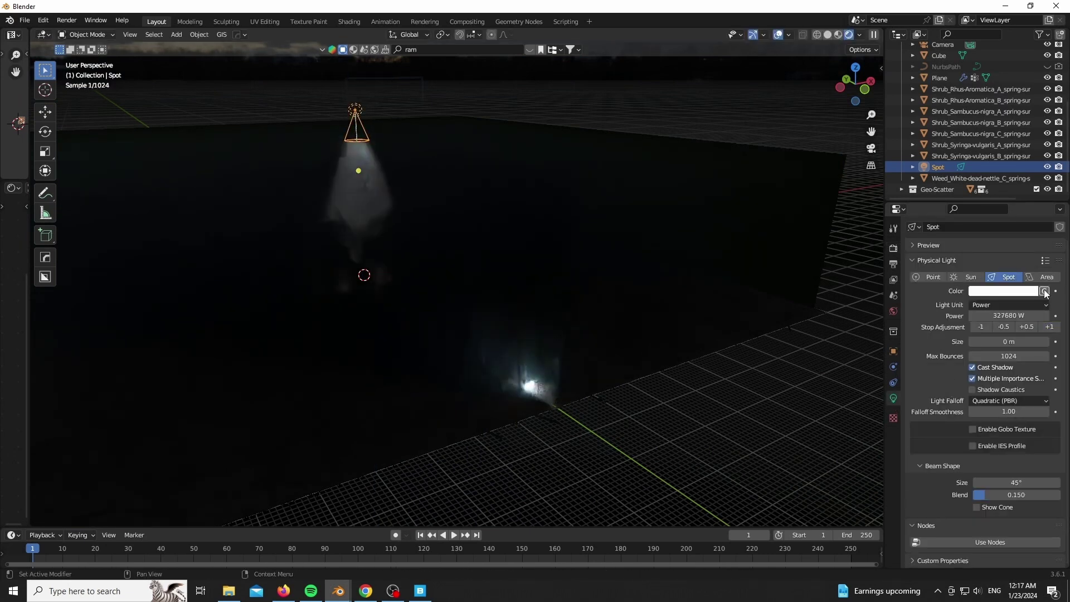
Switch the spot light to a color temperature of 11879 and enlarge its size to about 7.09 m
{"action": "left_click", "coordinate": [1045, 292]}
{"action": "left_click_drag", "start_coordinate": [1002, 292], "coordinate": [1041, 291]}
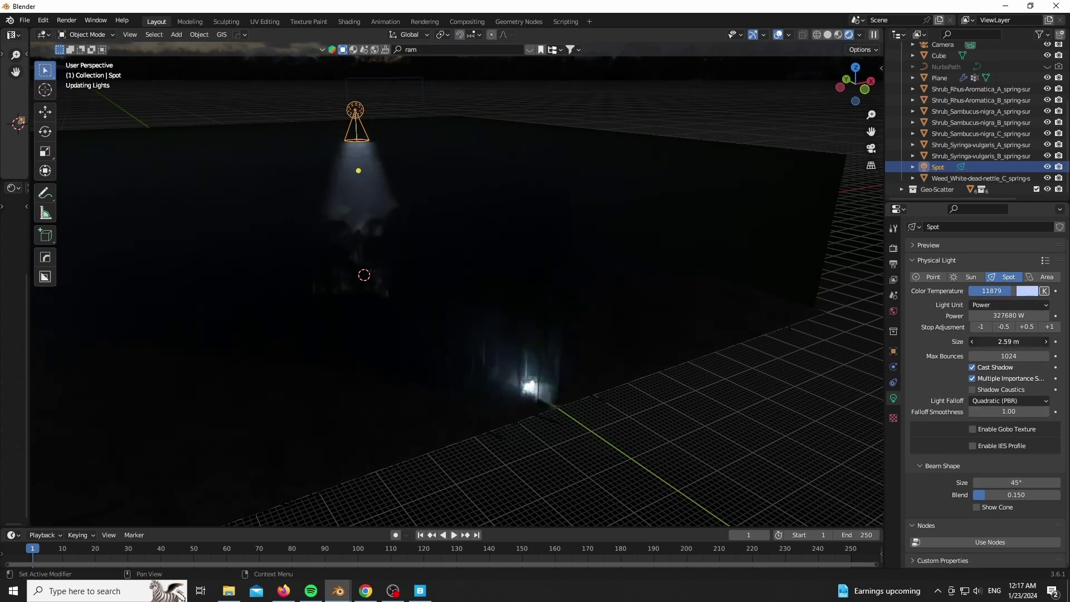
{"action": "left_click_drag", "start_coordinate": [1009, 341], "coordinate": [1042, 341]}
{"action": "key", "text": "KP_0"}
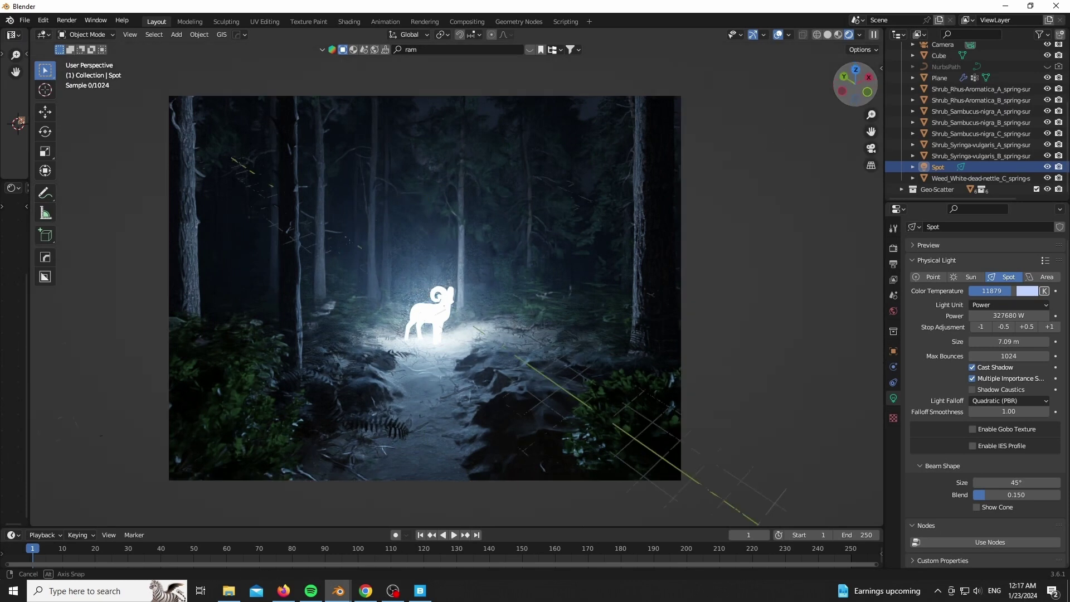
Move the spot light about -43.749 m along Y and return to the camera view
{"action": "left_click_drag", "start_coordinate": [848, 81], "coordinate": [511, 356]}
{"action": "key", "text": "g"}
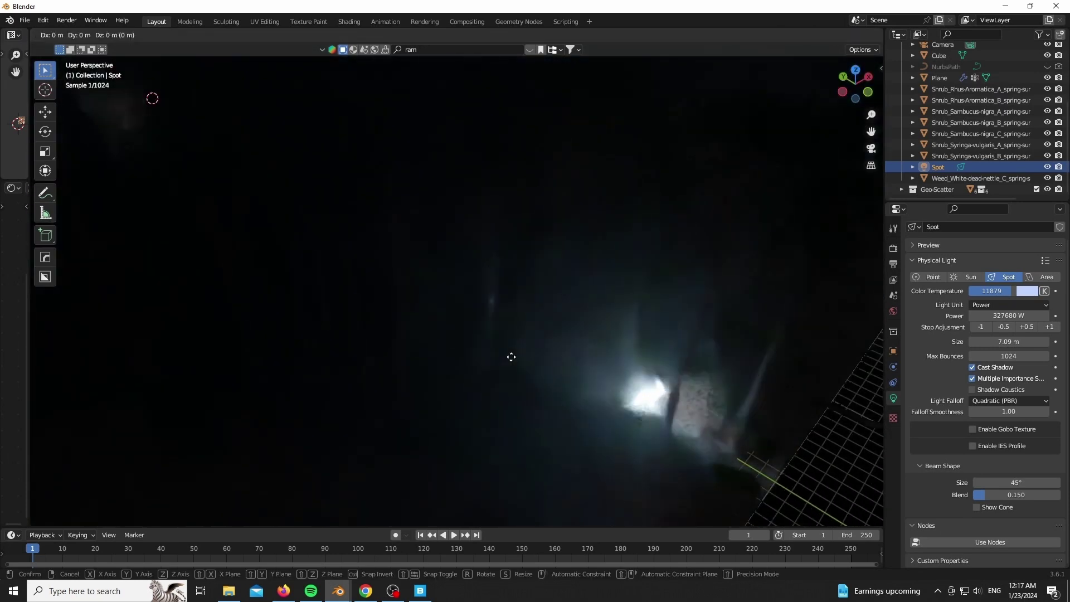
{"action": "key", "text": "y"}
{"action": "left_click", "coordinate": [688, 352]}
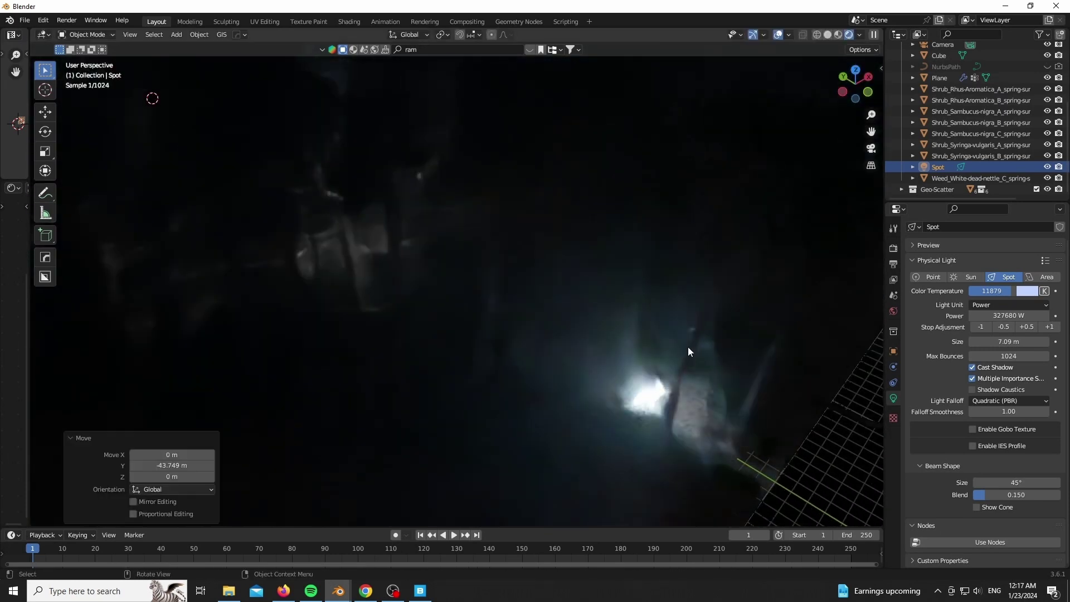
{"action": "key", "text": "KP_0"}
Lower the spot light's power to 40960 W, set its size to 4 m and hide the viewport overlays
{"action": "left_click", "coordinate": [982, 327]}
{"action": "left_click", "coordinate": [982, 327]}
{"action": "left_click", "coordinate": [982, 327]}
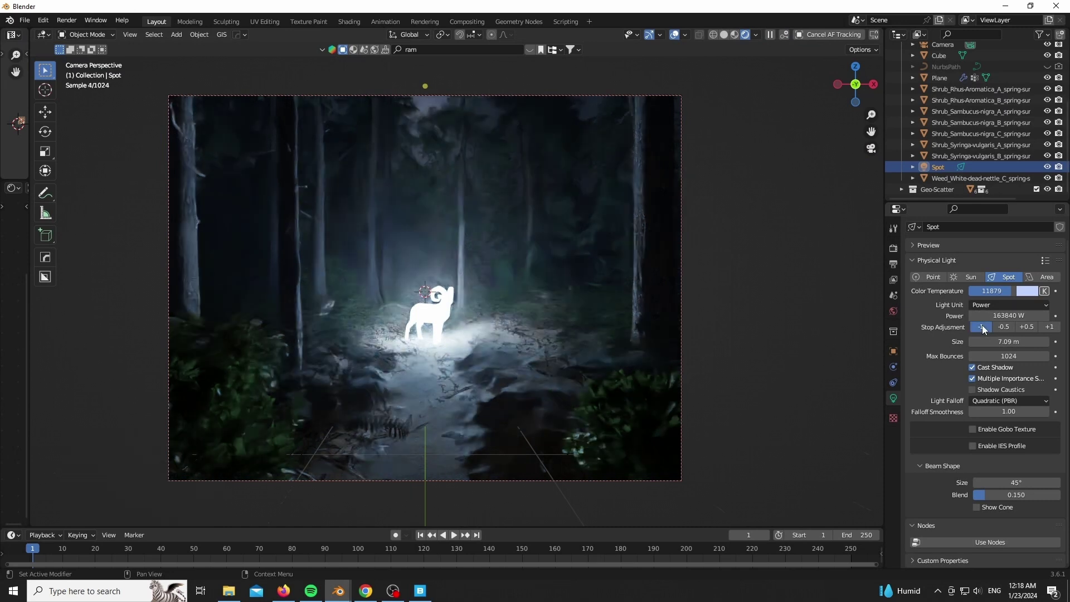
{"action": "left_click", "coordinate": [1022, 342]}
{"action": "type", "text": "4"}
{"action": "key", "text": "Return"}
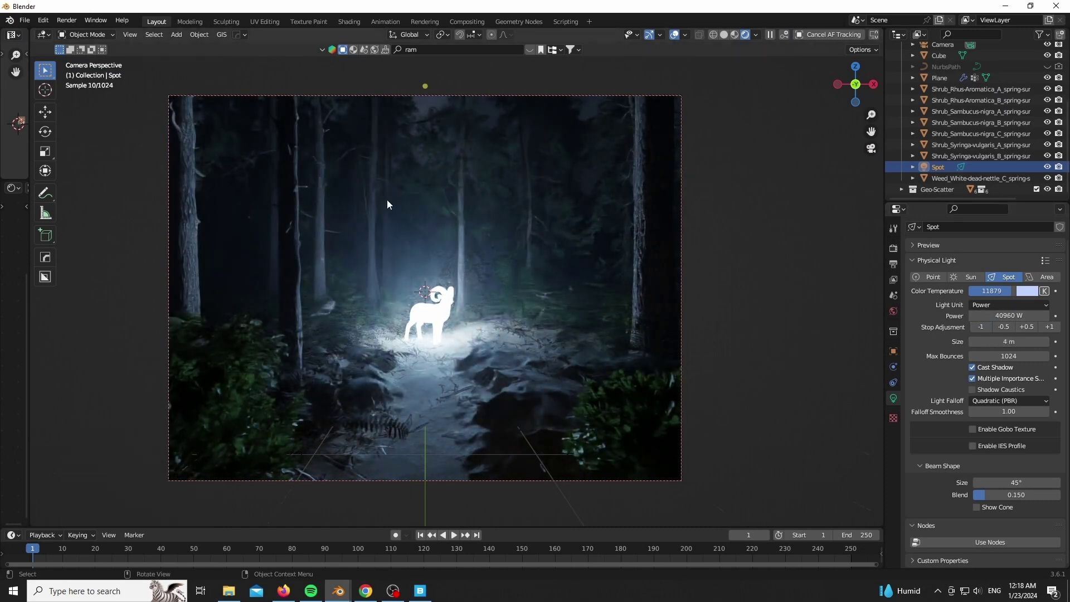
{"action": "key", "text": "shift+alt+z"}
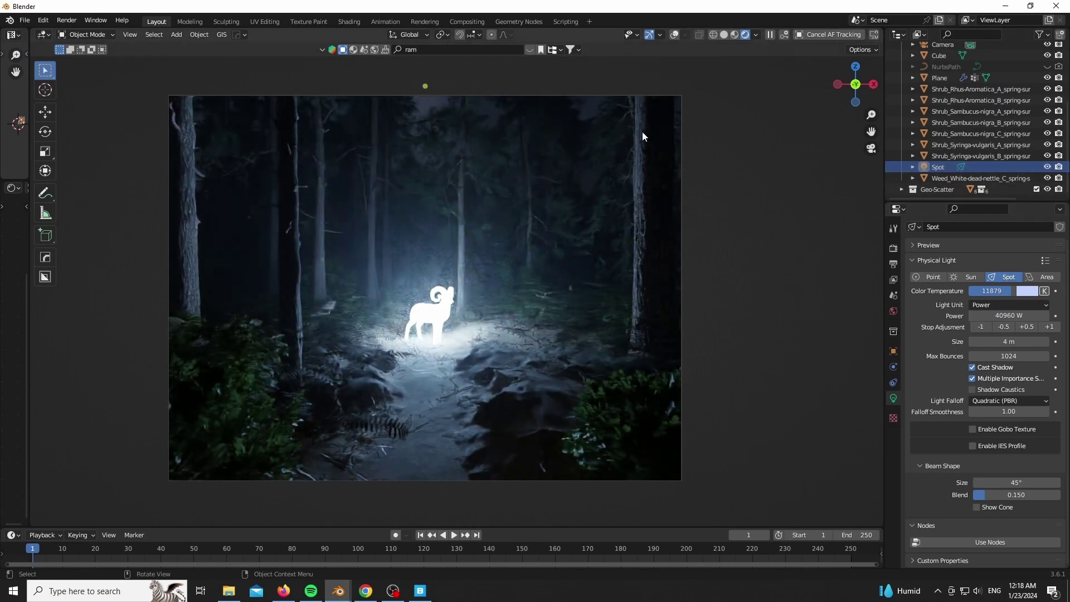
With solid shading on, enable nodes in the Compositing workspace and move the Render Layers node away from the Composite node
{"action": "key", "text": "z"}
{"action": "left_click", "coordinate": [471, 276]}
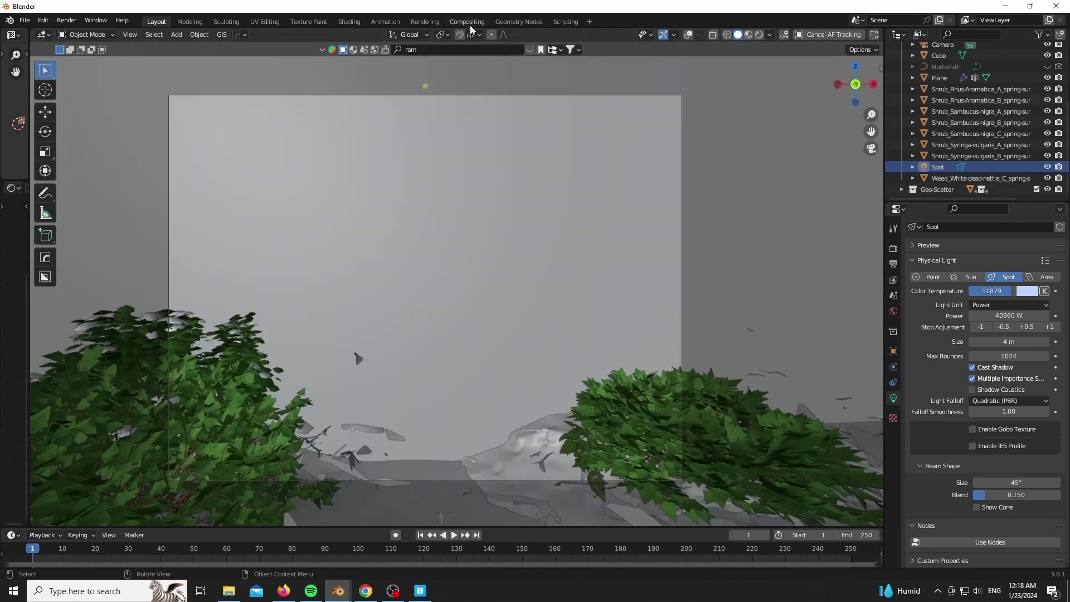
{"action": "scroll", "coordinate": [970, 103], "scroll_direction": "up", "scroll_amount": 2}
{"action": "left_click", "coordinate": [468, 22]}
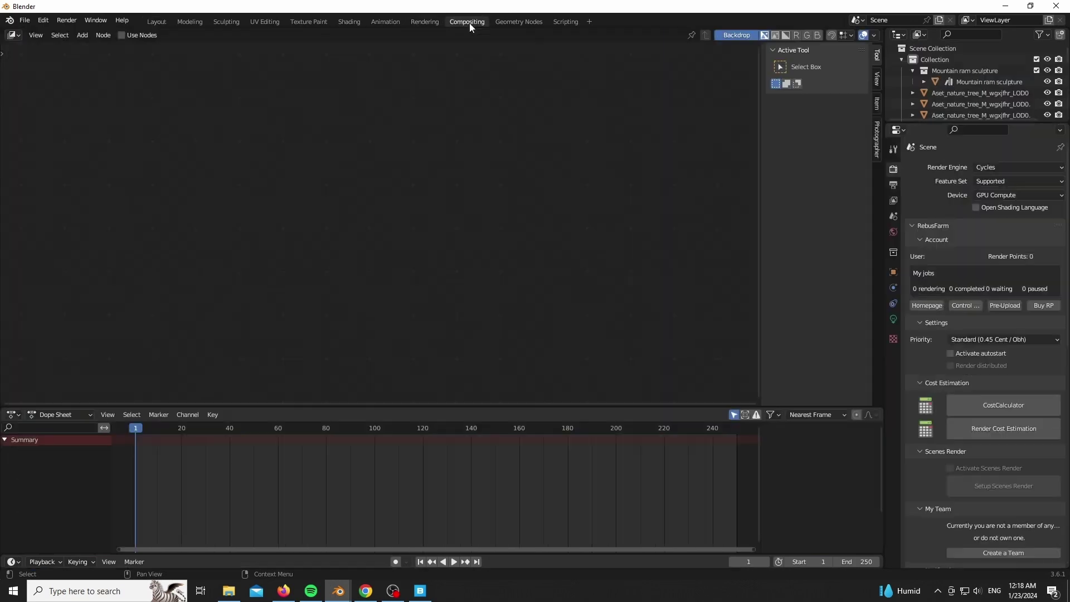
{"action": "left_click", "coordinate": [122, 35]}
{"action": "left_click_drag", "start_coordinate": [312, 185], "coordinate": [147, 187]}
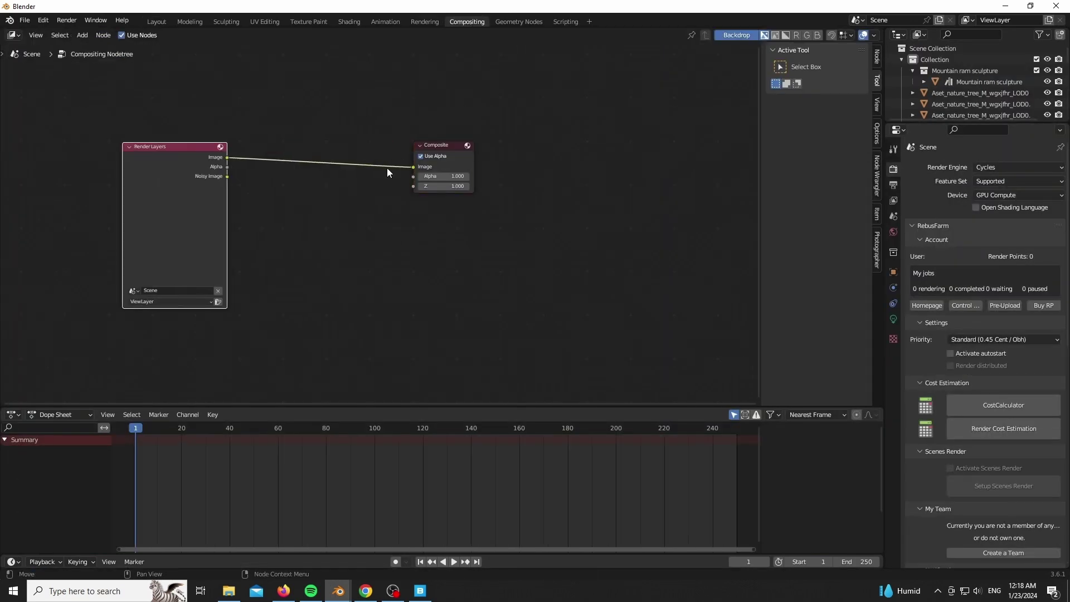
Move the Composite node farther away and insert a Glare node between it and Render Layers
{"action": "left_click_drag", "start_coordinate": [450, 160], "coordinate": [658, 167]}
{"action": "key", "text": "shift+a"}
{"action": "left_click", "coordinate": [353, 150]}
{"action": "type", "text": "gl"}
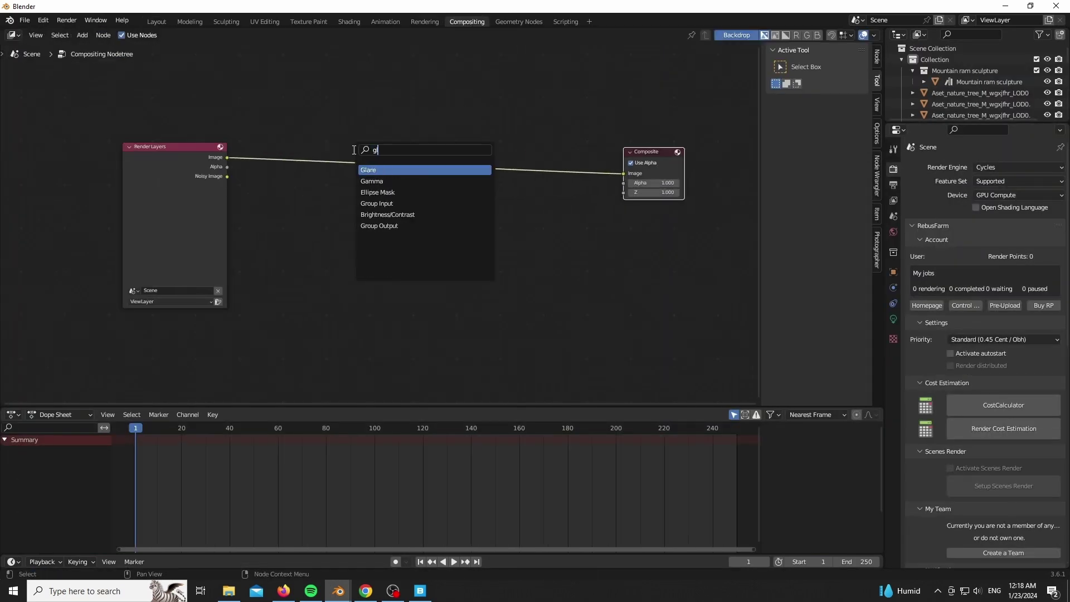
{"action": "key", "text": "Return"}
{"action": "left_click", "coordinate": [354, 150]}
{"action": "key", "text": "shift+a"}
{"action": "type", "text": "blu"}
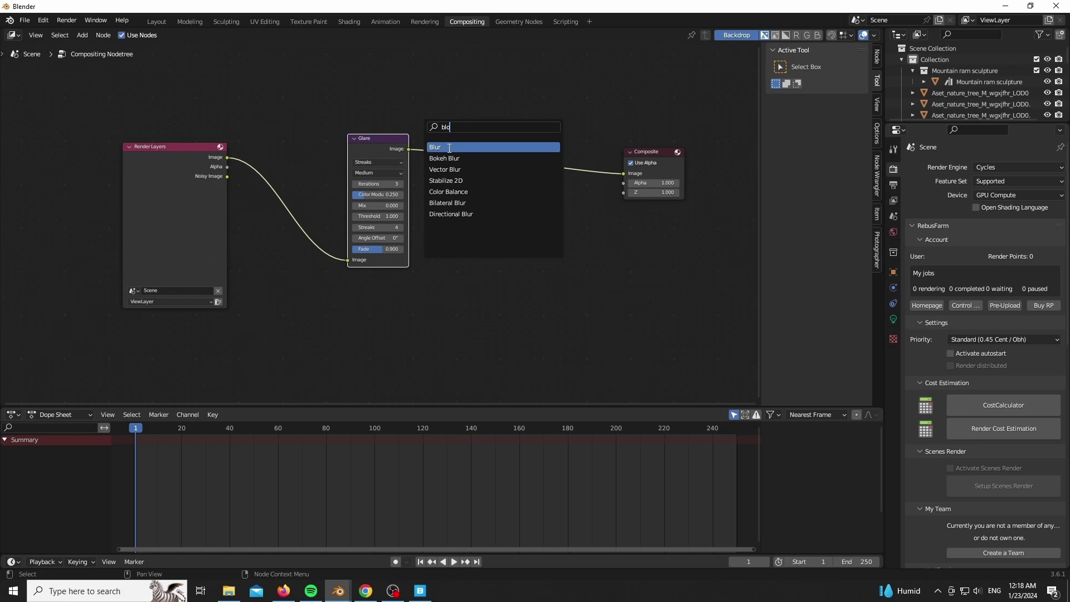
{"action": "key", "text": "Return"}
{"action": "key", "text": "Escape"}
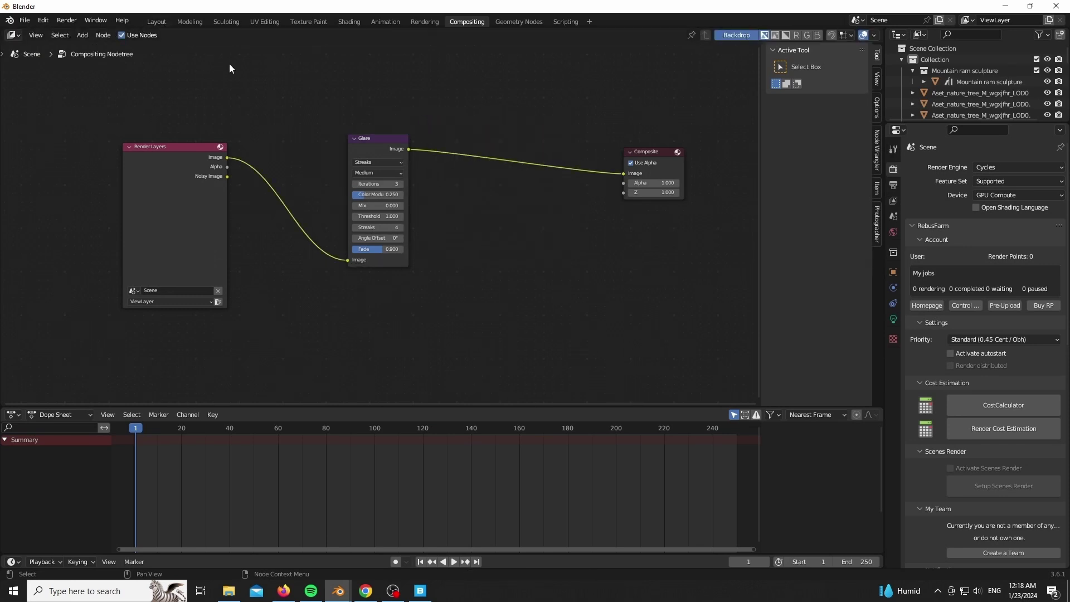
Attach a Viewer node to Render Layers, place it above Glare, and link the Render Layers image directly to Composite
{"action": "left_click", "coordinate": [209, 157], "text": "ctrl+shift"}
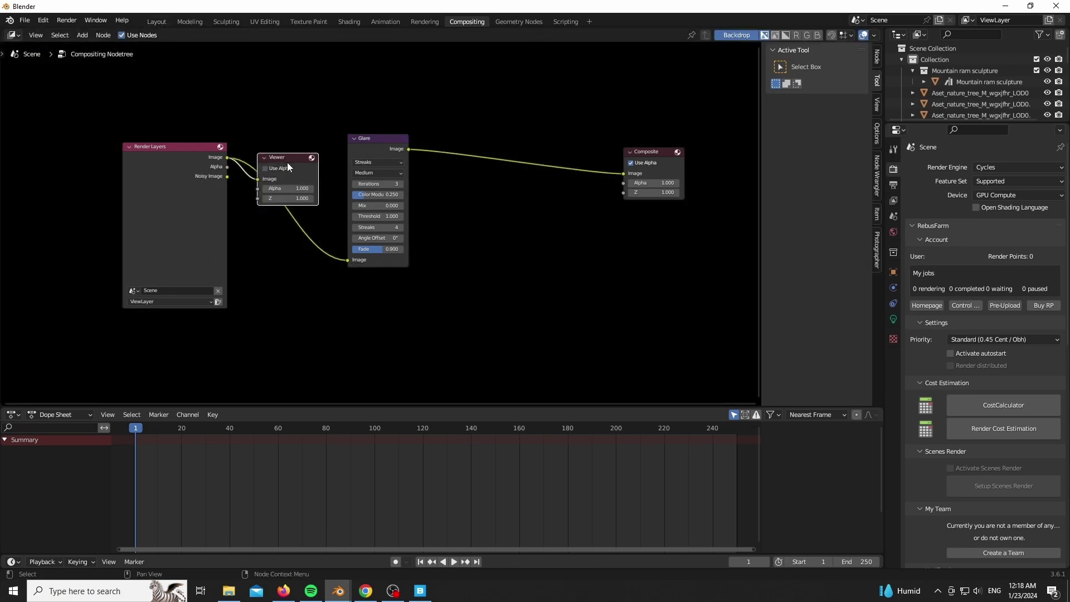
{"action": "left_click_drag", "start_coordinate": [287, 159], "coordinate": [445, 73]}
{"action": "left_click_drag", "start_coordinate": [228, 158], "coordinate": [615, 176]}
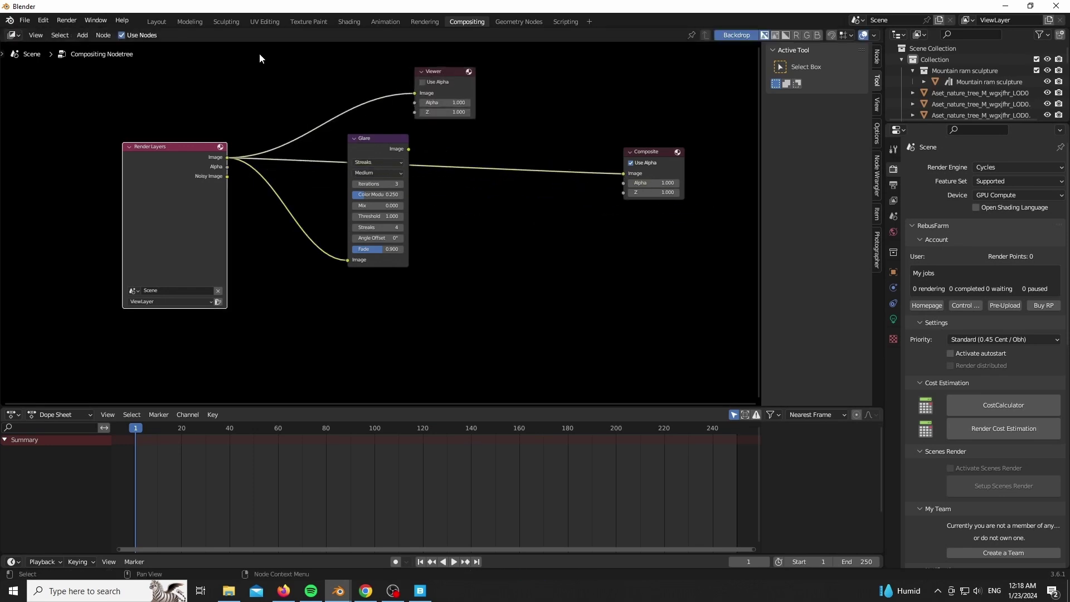
In the Layout workspace, enable Photographer's Camera Post FX, set the passepartout to 1 and show the rendered view
{"action": "left_click", "coordinate": [157, 23]}
{"action": "key", "text": "n"}
{"action": "left_click", "coordinate": [876, 274]}
{"action": "scroll", "coordinate": [761, 256], "scroll_direction": "down", "scroll_amount": 2}
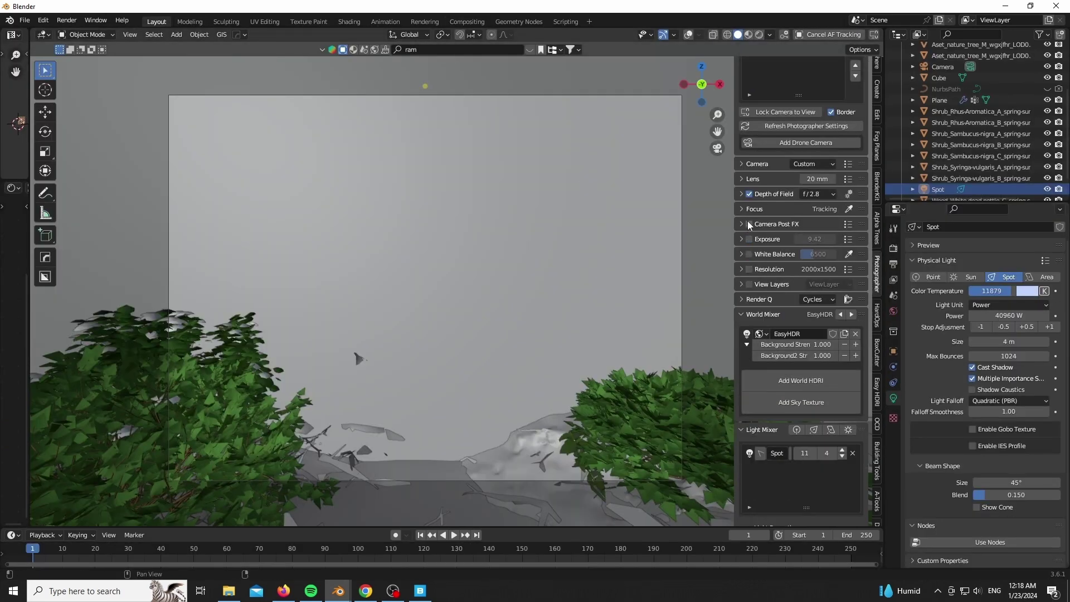
{"action": "left_click", "coordinate": [749, 224]}
{"action": "left_click", "coordinate": [805, 254]}
{"action": "key", "text": "z"}
{"action": "left_click", "coordinate": [444, 373]}
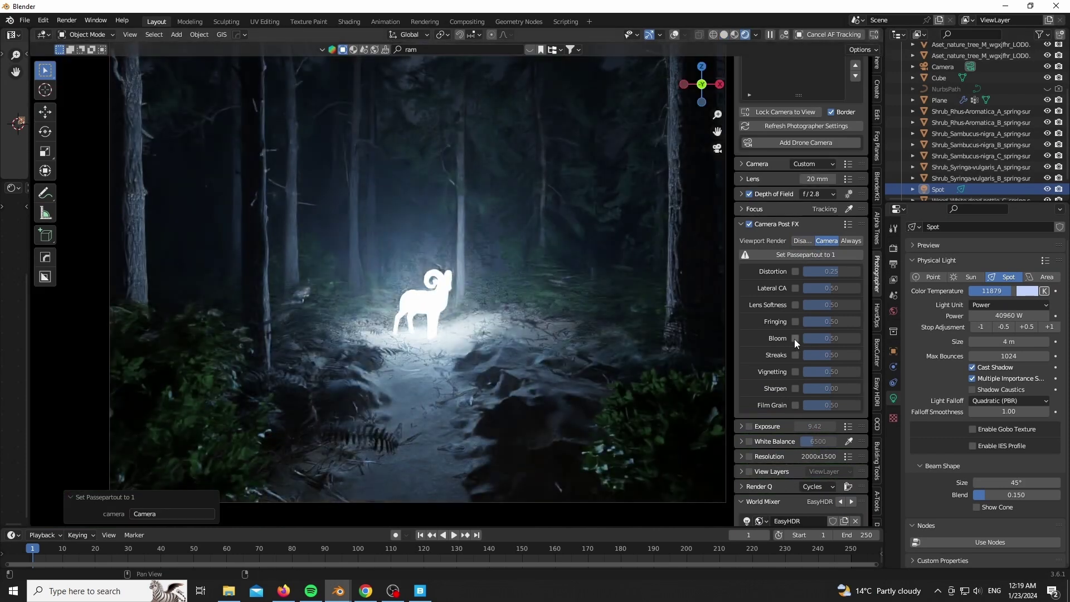
Enable the camera's Bloom effect at 0.00476 and its Streaks effect at 0.09
{"action": "left_click", "coordinate": [795, 338]}
{"action": "left_click_drag", "start_coordinate": [834, 341], "coordinate": [805, 340]}
{"action": "left_click", "coordinate": [795, 415]}
{"action": "left_click_drag", "start_coordinate": [804, 415], "coordinate": [789, 415]}
{"action": "left_click_drag", "start_coordinate": [856, 433], "coordinate": [798, 430]}
Enable Vignetting at 0.50 and turn on White Balance with a tint of -15
{"action": "scroll", "coordinate": [778, 403], "scroll_direction": "down", "scroll_amount": 5}
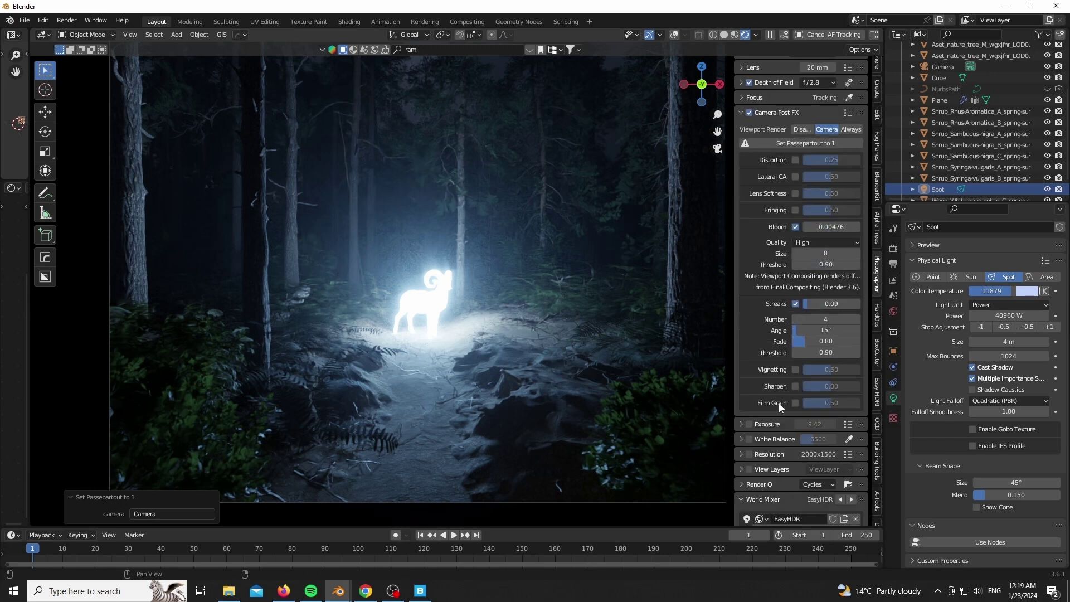
{"action": "left_click", "coordinate": [796, 370]}
{"action": "scroll", "coordinate": [756, 397], "scroll_direction": "down", "scroll_amount": 4}
{"action": "left_click", "coordinate": [749, 377]}
{"action": "left_click", "coordinate": [742, 377]}
{"action": "left_click_drag", "start_coordinate": [802, 413], "coordinate": [807, 407]}
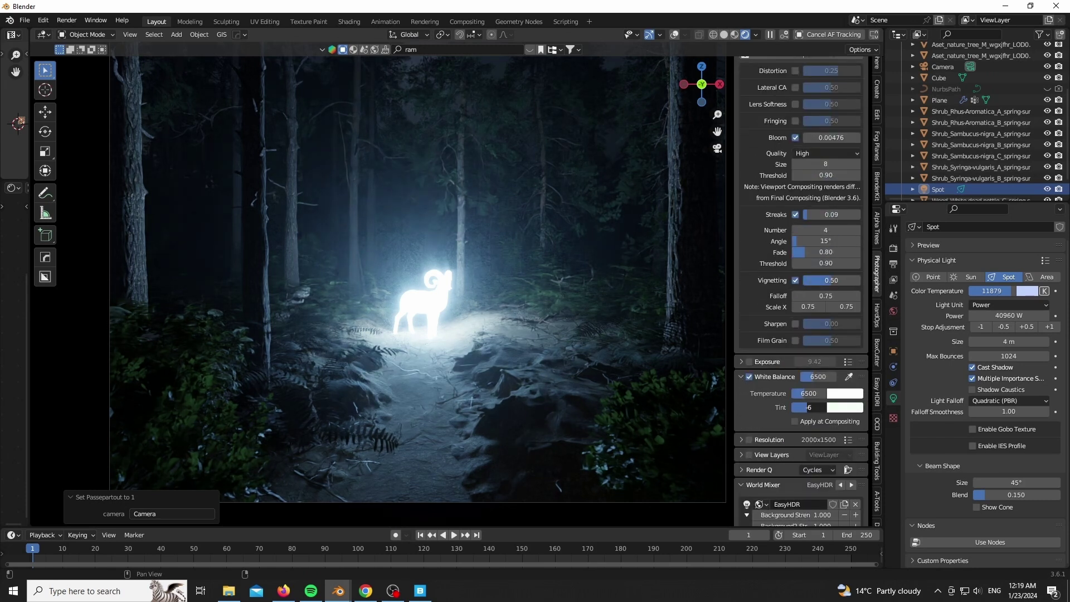
{"action": "scroll", "coordinate": [769, 412], "scroll_direction": "up", "scroll_amount": 1}
{"action": "scroll", "coordinate": [769, 412], "scroll_direction": "down", "scroll_amount": 4}
Try the camera's Exposure setting, leave it disabled, and set the white balance temperature to 5749
{"action": "left_click", "coordinate": [742, 295]}
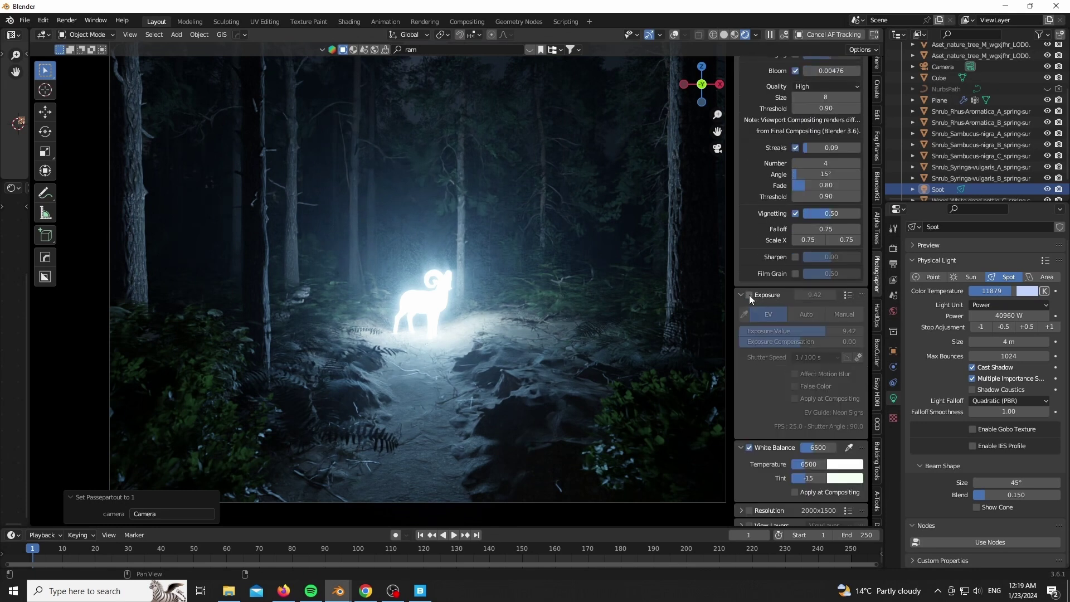
{"action": "left_click", "coordinate": [750, 295]}
{"action": "left_click", "coordinate": [749, 295]}
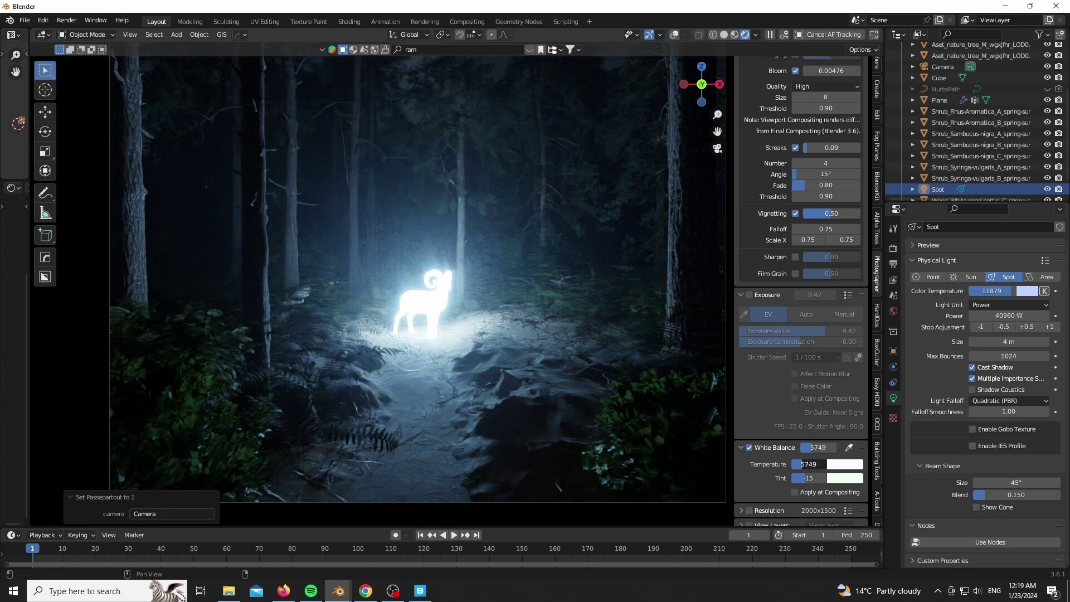
{"action": "scroll", "coordinate": [435, 432], "scroll_direction": "down", "scroll_amount": 2}
{"action": "scroll", "coordinate": [470, 393], "scroll_direction": "up", "scroll_amount": 3}
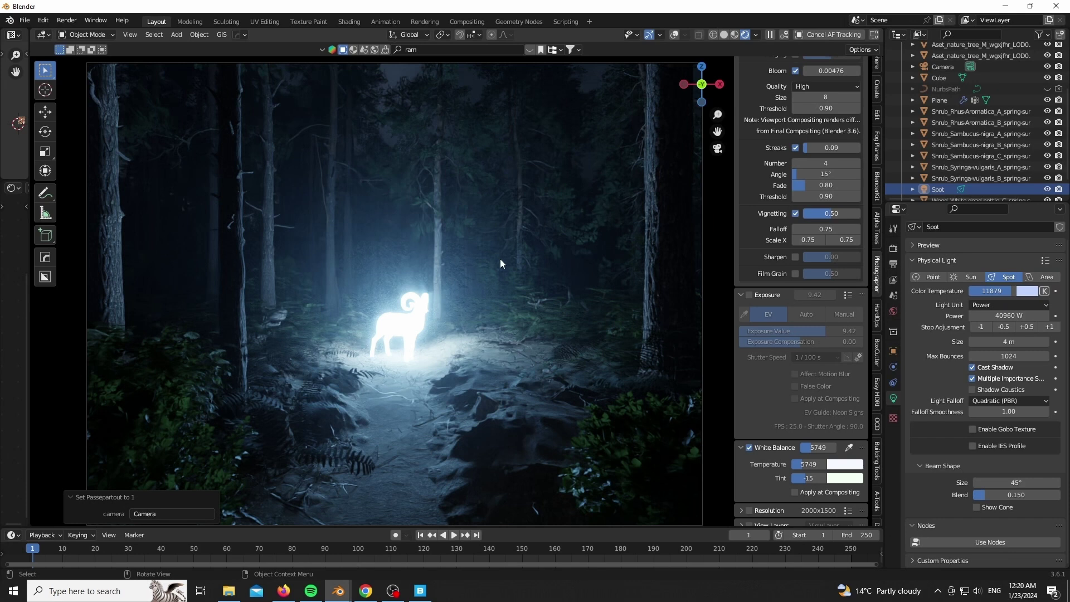
Switch to solid shading with overlays shown, exclude the Geo-Scatter collection and hide the large cube enclosing the scene
{"action": "key", "text": "z"}
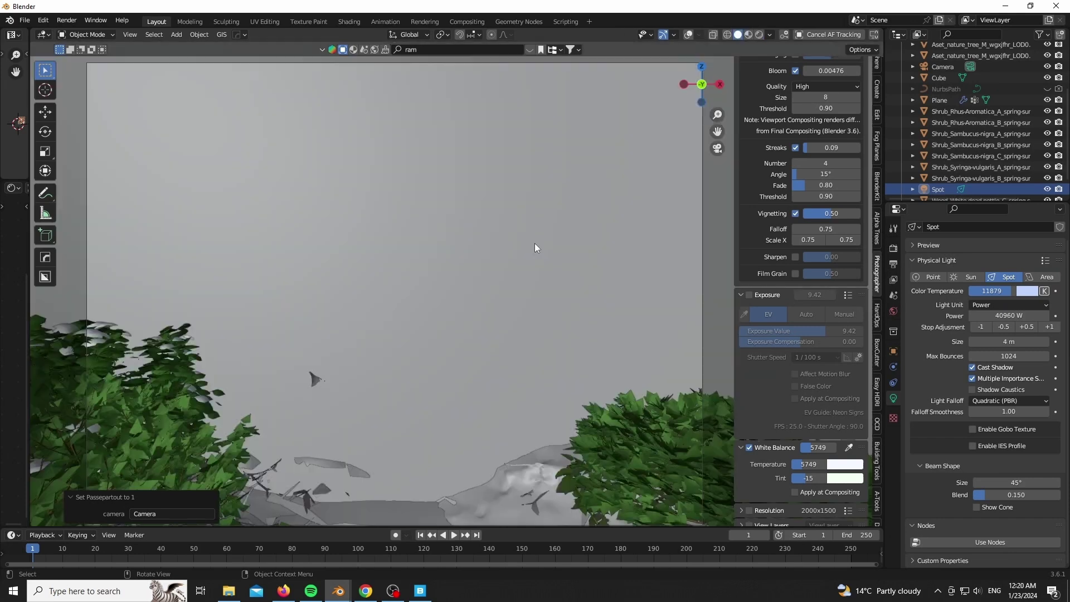
{"action": "middle_click_drag", "start_coordinate": [415, 353], "coordinate": [376, 383]}
{"action": "scroll", "coordinate": [376, 357], "scroll_direction": "down", "scroll_amount": 10}
{"action": "scroll", "coordinate": [378, 325], "scroll_direction": "down", "scroll_amount": 6}
{"action": "left_click", "coordinate": [792, 35]}
{"action": "scroll", "coordinate": [947, 194], "scroll_direction": "down", "scroll_amount": 2}
{"action": "left_click", "coordinate": [1036, 189]}
{"action": "left_click", "coordinate": [597, 273]}
{"action": "key", "text": "h"}
Add a new mesh cube and isolate it in local view
{"action": "key", "text": "shift+a"}
{"action": "mouse_move", "coordinate": [231, 208]}
{"action": "left_click", "coordinate": [289, 221]}
{"action": "key", "text": "KP_Divide"}
{"action": "scroll", "coordinate": [211, 365], "scroll_direction": "down", "scroll_amount": 2}
Widen the shader editor, create a material for the cube and replace its Principled BSDF with a Principled Volume node
{"action": "left_click_drag", "start_coordinate": [30, 375], "coordinate": [412, 341]}
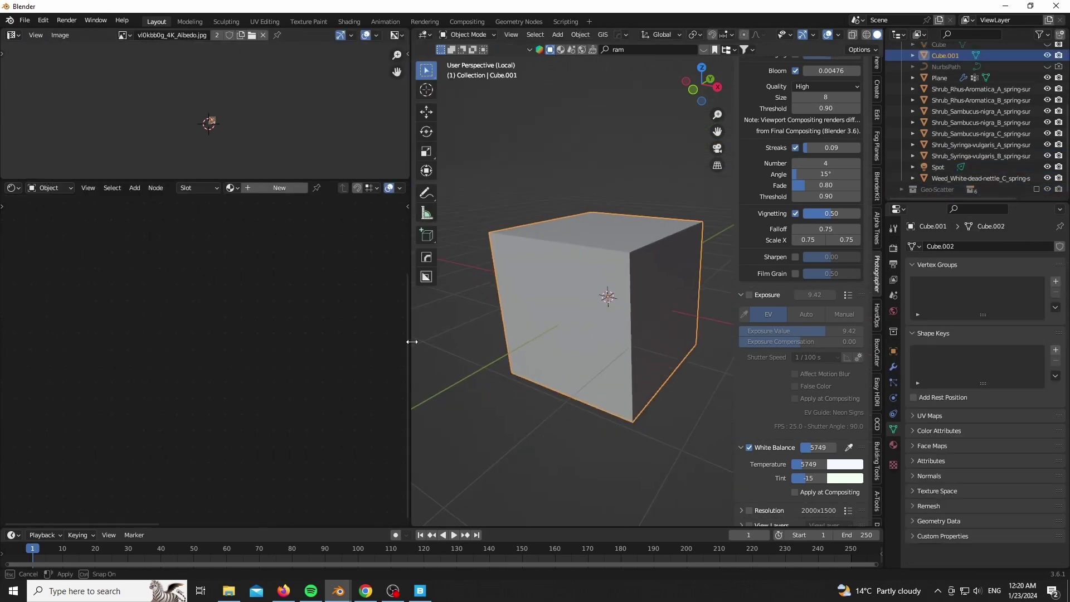
{"action": "scroll", "coordinate": [156, 301], "scroll_direction": "down", "scroll_amount": 9}
{"action": "left_click", "coordinate": [343, 228]}
{"action": "type", "text": "xb"}
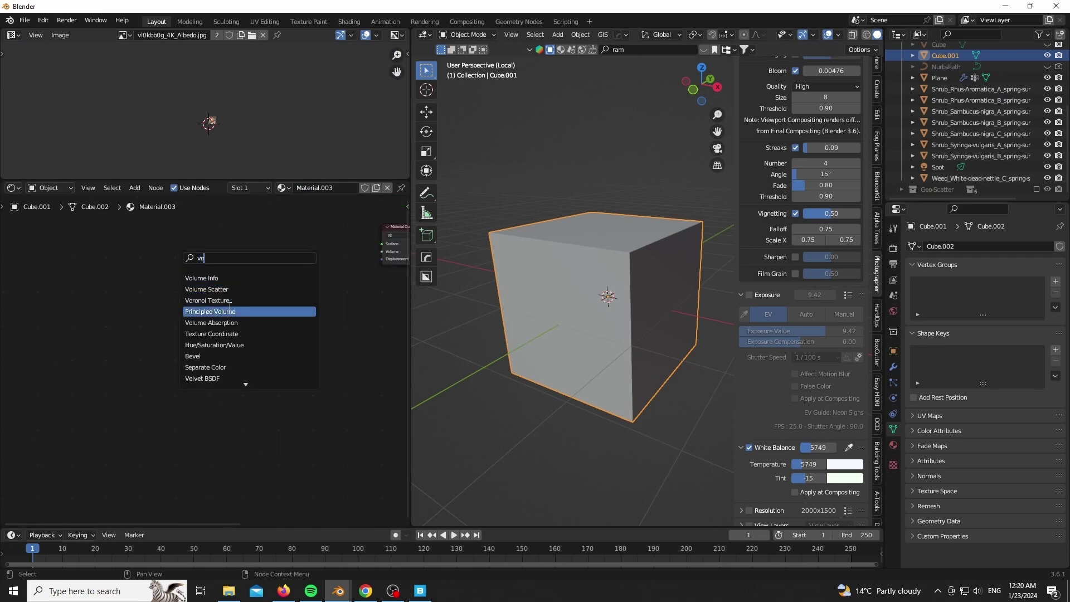
{"action": "left_click", "coordinate": [230, 308]}
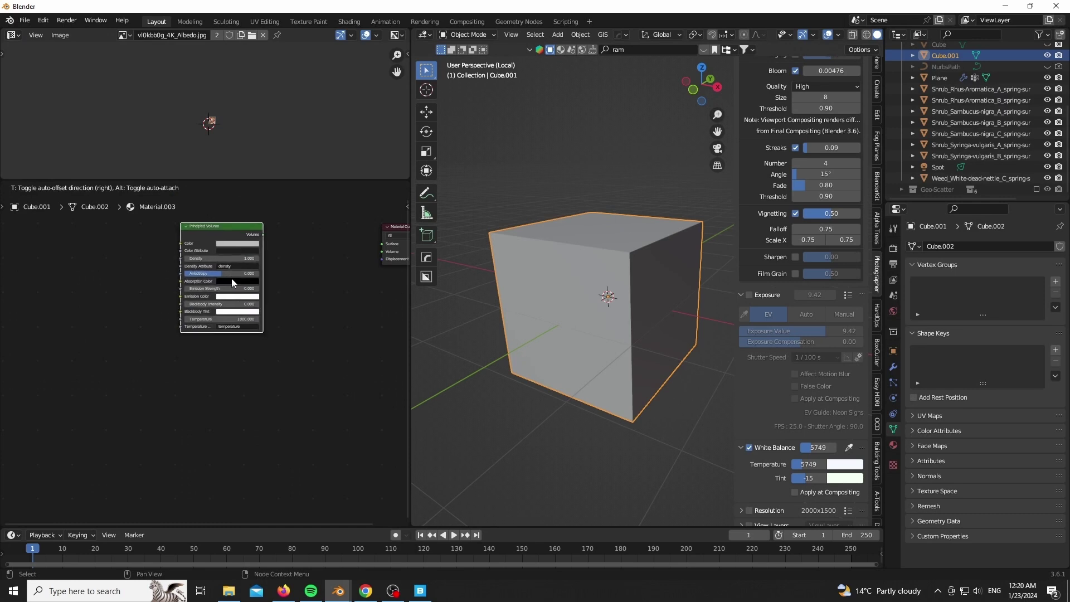
Under rendered shading, add an area light, raise it about 1.797 m along Z above the cube and increase its power
{"action": "left_click", "coordinate": [627, 308]}
{"action": "key", "text": "shift+a"}
{"action": "mouse_move", "coordinate": [515, 359]}
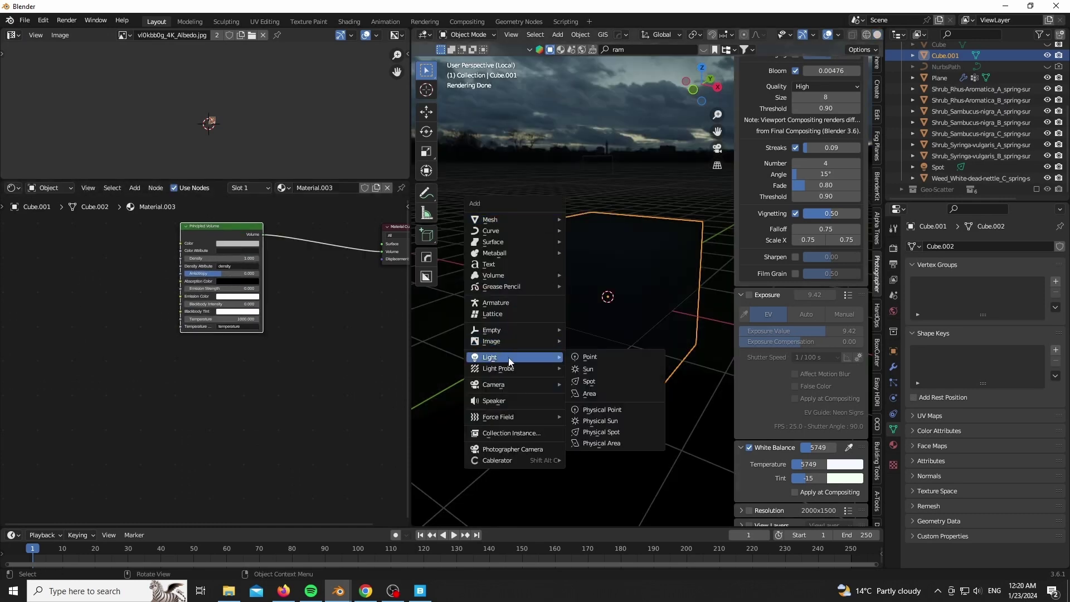
{"action": "left_click", "coordinate": [611, 393]}
{"action": "key", "text": "g"}
{"action": "key", "text": "z"}
{"action": "left_click", "coordinate": [597, 262]}
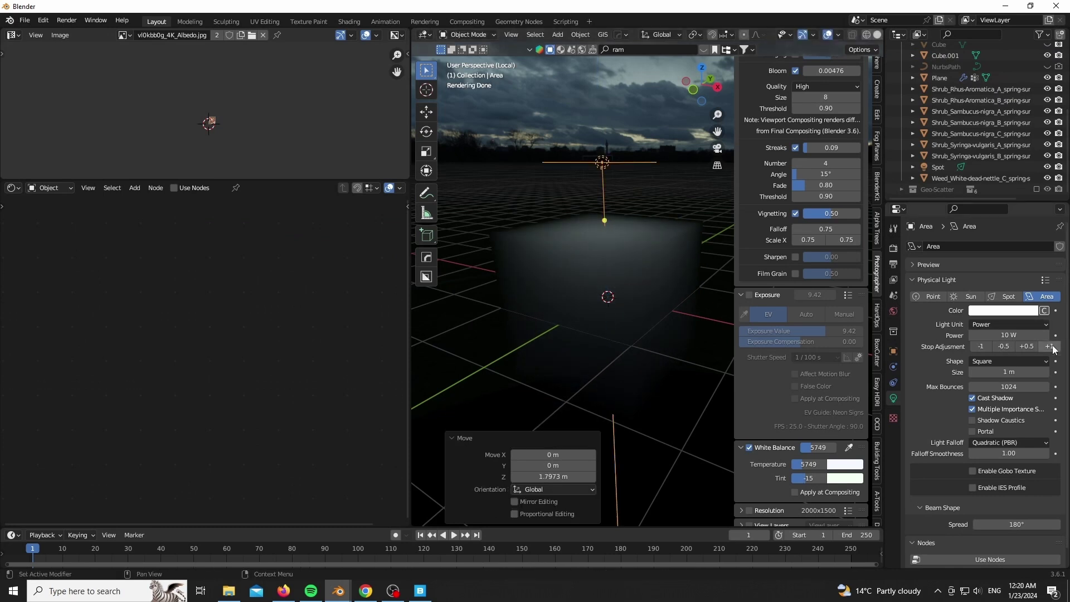
Add a Gradient Texture with Texture Coordinate and Mapping nodes to the cube's material, preview it and set it to Spherical
{"action": "left_click", "coordinate": [627, 268]}
{"action": "middle_click_drag", "start_coordinate": [50, 299], "coordinate": [160, 323]}
{"action": "left_click", "coordinate": [111, 275]}
{"action": "type", "text": "grad"}
{"action": "left_click", "coordinate": [144, 292]}
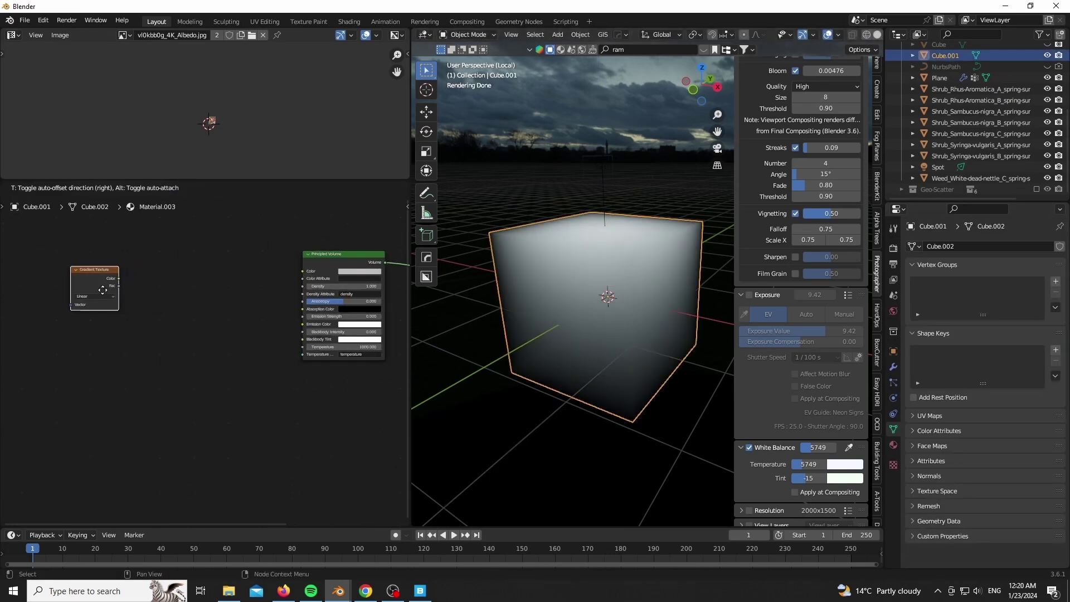
{"action": "scroll", "coordinate": [94, 284], "scroll_direction": "up", "scroll_amount": 5}
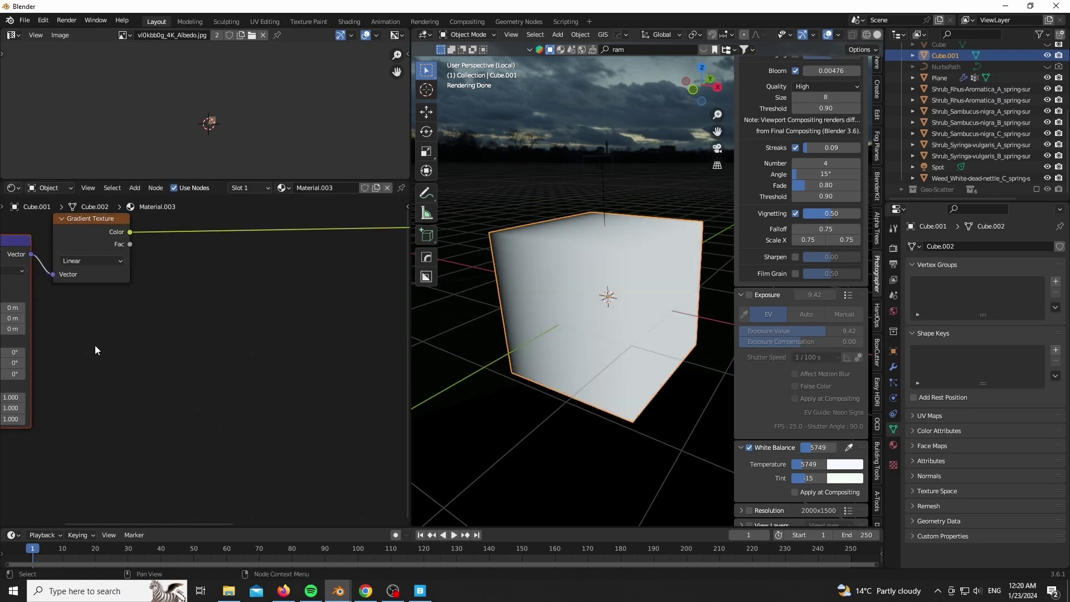
{"action": "left_click", "coordinate": [89, 221]}
{"action": "left_click", "coordinate": [94, 313]}
{"action": "middle_click_drag", "start_coordinate": [78, 300], "coordinate": [275, 314]}
Try the Normal, UV, Object and Camera coordinates as the Mapping vector, ending with Generated
{"action": "left_click_drag", "start_coordinate": [696, 89], "coordinate": [733, 79]}
{"action": "left_click_drag", "start_coordinate": [52, 244], "coordinate": [83, 270]}
{"action": "left_click_drag", "start_coordinate": [51, 260], "coordinate": [84, 271]}
{"action": "left_click_drag", "start_coordinate": [51, 278], "coordinate": [84, 270]}
{"action": "left_click_drag", "start_coordinate": [51, 297], "coordinate": [93, 272]}
{"action": "left_click_drag", "start_coordinate": [51, 225], "coordinate": [84, 269]}
Set the gradient's Mapping scale to 2.490 on all axes and its location to -1.28 m in X and -1.42 m in Z
{"action": "mouse_move", "coordinate": [140, 304]}
{"action": "left_mouse_down"}
{"action": "mouse_move", "coordinate": [108, 304]}
{"action": "mouse_move", "coordinate": [155, 319]}
{"action": "mouse_move", "coordinate": [130, 319]}
{"action": "left_mouse_up"}
{"action": "right_click", "coordinate": [131, 318]}
{"action": "left_click_drag", "start_coordinate": [140, 436], "coordinate": [187, 468]}
{"action": "right_click", "coordinate": [131, 319]}
{"action": "left_click_drag", "start_coordinate": [139, 320], "coordinate": [92, 335]}
{"action": "left_click_drag", "start_coordinate": [139, 319], "coordinate": [113, 304]}
{"action": "right_click", "coordinate": [188, 319]}
{"action": "left_click_drag", "start_coordinate": [139, 437], "coordinate": [162, 437]}
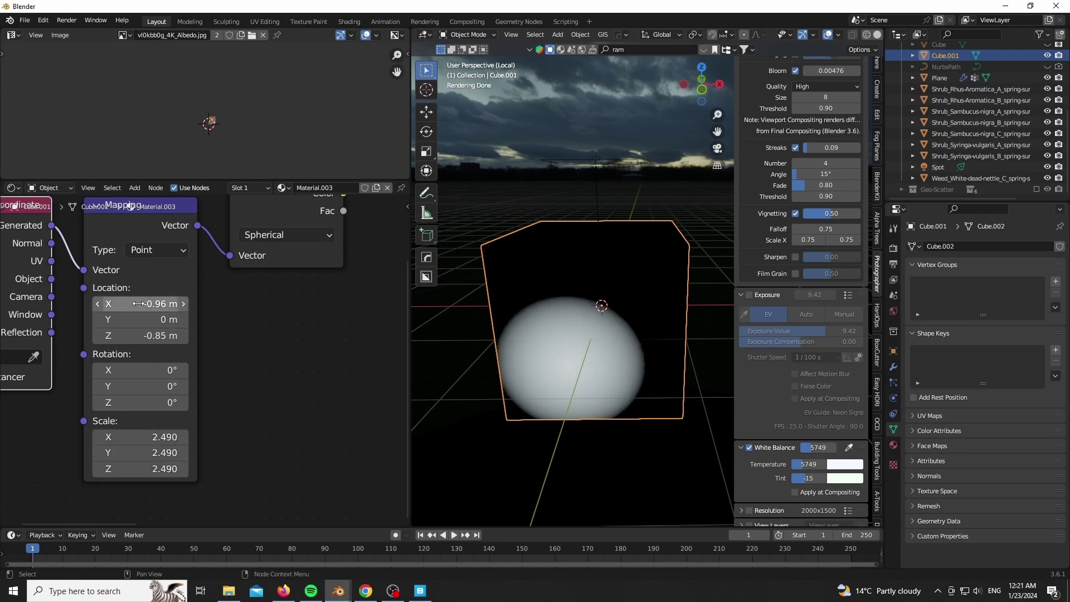
{"action": "left_click_drag", "start_coordinate": [138, 304], "coordinate": [107, 336]}
{"action": "mouse_move", "coordinate": [701, 85]}
{"action": "left_mouse_down"}
{"action": "mouse_move", "coordinate": [687, 85]}
{"action": "mouse_move", "coordinate": [713, 92]}
{"action": "left_mouse_up"}
Add a Noise Texture node below the Mapping node and preview it on the cube
{"action": "scroll", "coordinate": [92, 368], "scroll_direction": "down", "scroll_amount": 4}
{"action": "key", "text": "shift+a"}
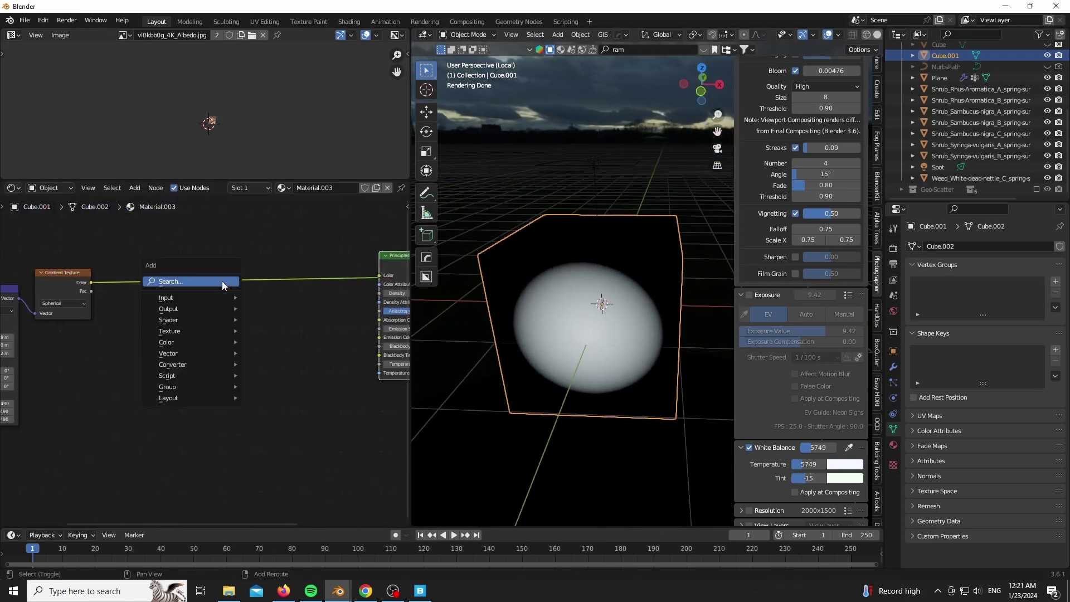
{"action": "left_click", "coordinate": [222, 283]}
{"action": "type", "text": "noi"}
{"action": "key", "text": "Return"}
{"action": "left_click", "coordinate": [35, 476]}
{"action": "left_click", "coordinate": [44, 466], "text": "ctrl+shift"}
{"action": "middle_click_drag", "start_coordinate": [47, 468], "coordinate": [107, 355]}
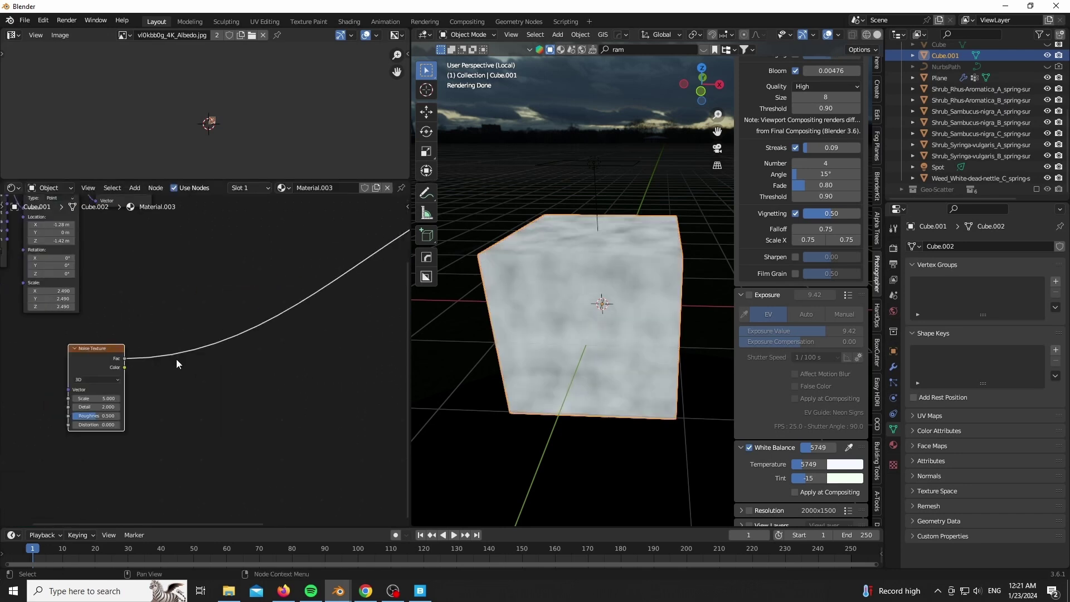
Add a Color Ramp after the Noise Texture and move its dark stop to about 0.477
{"action": "scroll", "coordinate": [119, 455], "scroll_direction": "up", "scroll_amount": 6}
{"action": "middle_click_drag", "start_coordinate": [198, 280], "coordinate": [91, 311]}
{"action": "key", "text": "shift+a"}
{"action": "left_click", "coordinate": [106, 278]}
{"action": "type", "text": "co"}
{"action": "left_click", "coordinate": [132, 312]}
{"action": "left_click", "coordinate": [131, 312]}
{"action": "left_click_drag", "start_coordinate": [117, 356], "coordinate": [192, 356]}
Preview the spherical gradient again and insert a Mix Color node set to Multiply after the Gradient Texture
{"action": "middle_click_drag", "start_coordinate": [212, 274], "coordinate": [154, 317]}
{"action": "scroll", "coordinate": [155, 317], "scroll_direction": "down", "scroll_amount": 5}
{"action": "left_click", "coordinate": [91, 263], "text": "ctrl+shift"}
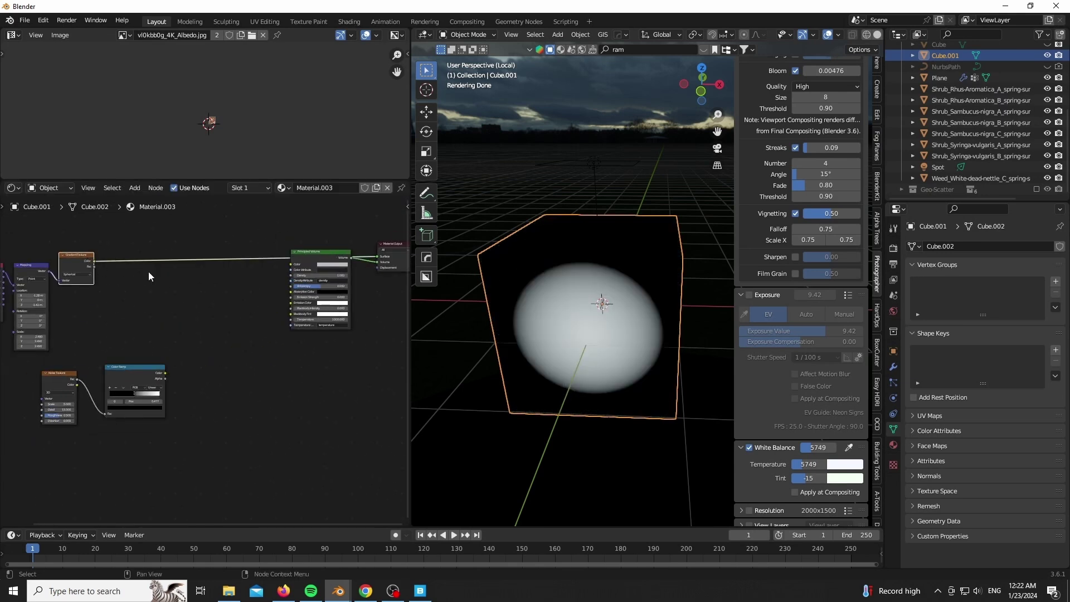
{"action": "key", "text": "shift+a"}
{"action": "left_click", "coordinate": [222, 272]}
{"action": "type", "text": "mi"}
{"action": "left_click", "coordinate": [230, 298]}
{"action": "left_click", "coordinate": [205, 264]}
{"action": "left_click", "coordinate": [206, 261]}
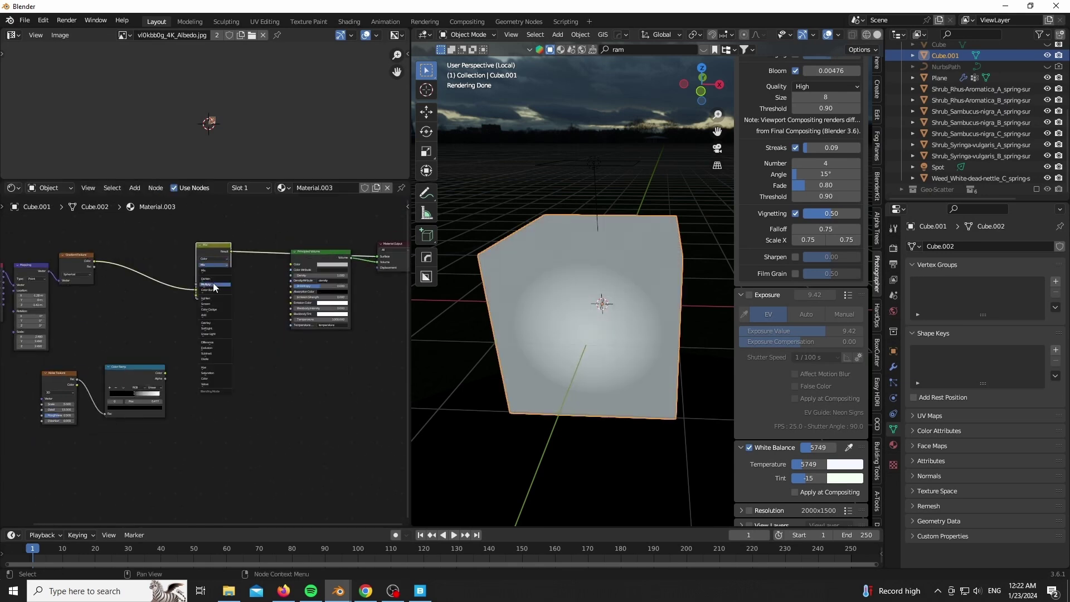
{"action": "left_click", "coordinate": [214, 287]}
Feed the Color Ramp's color into the Multiply node's B input and set the factor to 1.000
{"action": "scroll", "coordinate": [190, 342], "scroll_direction": "up", "scroll_amount": 2}
{"action": "scroll", "coordinate": [206, 267], "scroll_direction": "up", "scroll_amount": 5}
{"action": "middle_click_drag", "start_coordinate": [223, 257], "coordinate": [216, 306]}
{"action": "left_click_drag", "start_coordinate": [217, 305], "coordinate": [262, 304]}
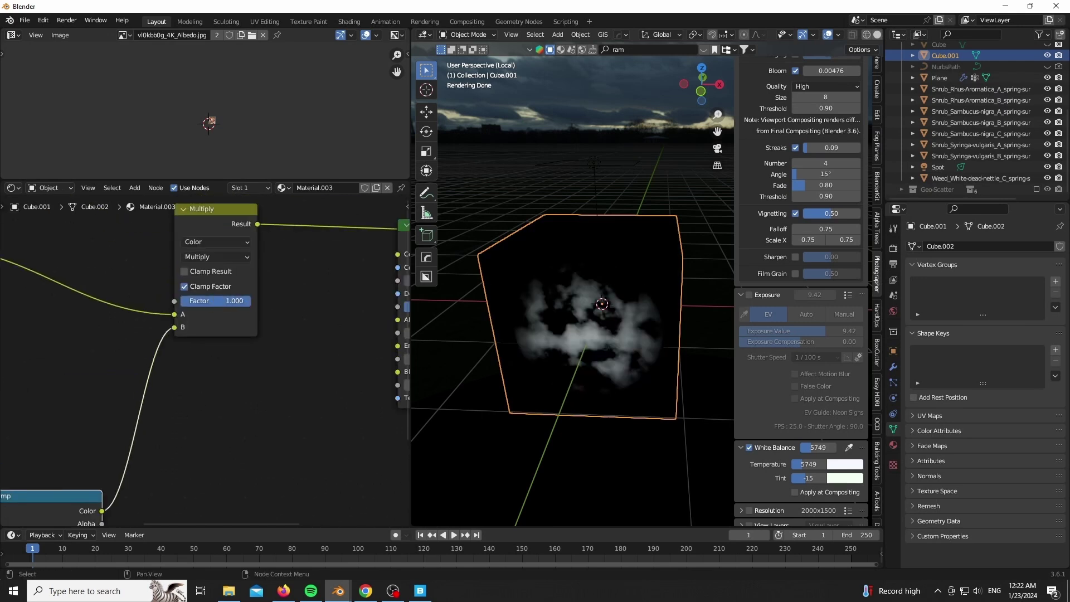
{"action": "scroll", "coordinate": [258, 367], "scroll_direction": "down", "scroll_amount": 5}
{"action": "middle_click_drag", "start_coordinate": [202, 348], "coordinate": [284, 254]}
Move the Principled Volume and Material Output nodes farther away from the Multiply node
{"action": "mouse_move", "coordinate": [323, 230]}
{"action": "left_mouse_down"}
{"action": "mouse_move", "coordinate": [309, 230]}
{"action": "mouse_move", "coordinate": [321, 230]}
{"action": "left_mouse_up"}
{"action": "scroll", "coordinate": [371, 284], "scroll_direction": "down", "scroll_amount": 3}
{"action": "middle_click_drag", "start_coordinate": [370, 285], "coordinate": [96, 387]}
{"action": "left_click_drag", "start_coordinate": [343, 229], "coordinate": [189, 365]}
{"action": "key", "text": "g"}
{"action": "left_click", "coordinate": [368, 413]}
Fine-tune the texture and mapping node values that shape the volume pattern inside the cube
{"action": "left_click_drag", "start_coordinate": [49, 345], "coordinate": [70, 345]}
{"action": "scroll", "coordinate": [92, 420], "scroll_direction": "up", "scroll_amount": 4}
{"action": "middle_click_drag", "start_coordinate": [92, 419], "coordinate": [312, 273]}
{"action": "scroll", "coordinate": [34, 390], "scroll_direction": "up", "scroll_amount": 5}
{"action": "middle_click_drag", "start_coordinate": [25, 391], "coordinate": [291, 447]}
{"action": "left_click_drag", "start_coordinate": [206, 344], "coordinate": [228, 344]}
{"action": "scroll", "coordinate": [89, 281], "scroll_direction": "down", "scroll_amount": 7}
{"action": "middle_click_drag", "start_coordinate": [90, 281], "coordinate": [74, 401]}
{"action": "scroll", "coordinate": [84, 315], "scroll_direction": "up", "scroll_amount": 8}
{"action": "middle_click_drag", "start_coordinate": [85, 316], "coordinate": [139, 299]}
{"action": "left_click_drag", "start_coordinate": [139, 299], "coordinate": [147, 299]}
Stretch the cube along the X axis by a factor of 2.419
{"action": "key", "text": "s"}
{"action": "key", "text": "x"}
{"action": "left_click", "coordinate": [418, 230]}
{"action": "scroll", "coordinate": [167, 423], "scroll_direction": "down", "scroll_amount": 4}
{"action": "middle_click_drag", "start_coordinate": [167, 423], "coordinate": [44, 330]}
{"action": "scroll", "coordinate": [45, 356], "scroll_direction": "up", "scroll_amount": 5}
{"action": "left_click_drag", "start_coordinate": [154, 339], "coordinate": [16, 339]}
{"action": "key", "text": "ctrl+z"}
Examine the stretched volume pattern in a widened viewport and restore the node editor's width
{"action": "scroll", "coordinate": [1, 384], "scroll_direction": "down", "scroll_amount": 7}
{"action": "left_click_drag", "start_coordinate": [412, 372], "coordinate": [18, 365]}
{"action": "scroll", "coordinate": [392, 358], "scroll_direction": "down", "scroll_amount": 4}
{"action": "left_click_drag", "start_coordinate": [17, 413], "coordinate": [215, 390]}
{"action": "middle_click_drag", "start_coordinate": [164, 305], "coordinate": [111, 410]}
{"action": "scroll", "coordinate": [201, 379], "scroll_direction": "down", "scroll_amount": 3}
{"action": "left_click_drag", "start_coordinate": [215, 354], "coordinate": [405, 346]}
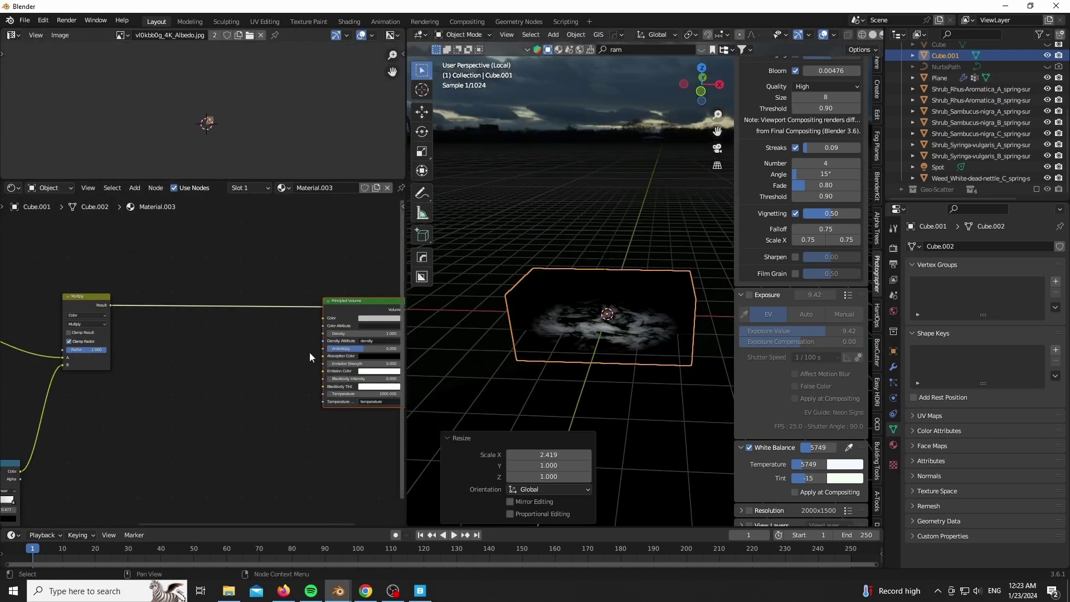
Link the Multiply result to the Principled Volume's Density and use the volume output in place of the surface preview
{"action": "left_click_drag", "start_coordinate": [110, 304], "coordinate": [306, 348]}
{"action": "middle_click_drag", "start_coordinate": [274, 357], "coordinate": [54, 345]}
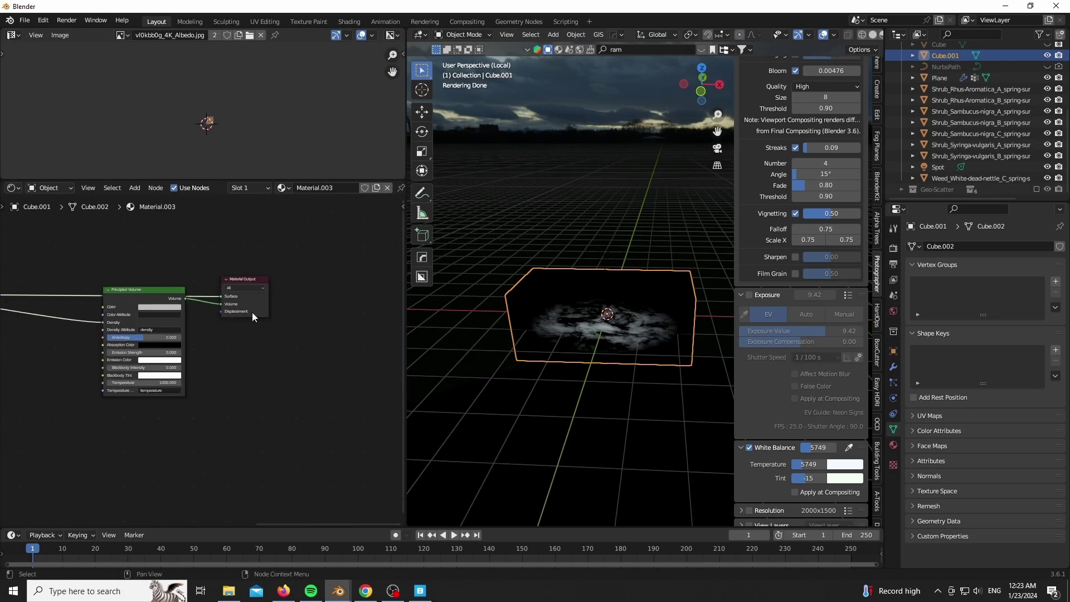
{"action": "left_click_drag", "start_coordinate": [252, 313], "coordinate": [290, 326]}
{"action": "middle_click_drag", "start_coordinate": [41, 397], "coordinate": [185, 393]}
{"action": "scroll", "coordinate": [614, 325], "scroll_direction": "up", "scroll_amount": 5}
{"action": "scroll", "coordinate": [615, 326], "scroll_direction": "down", "scroll_amount": 2}
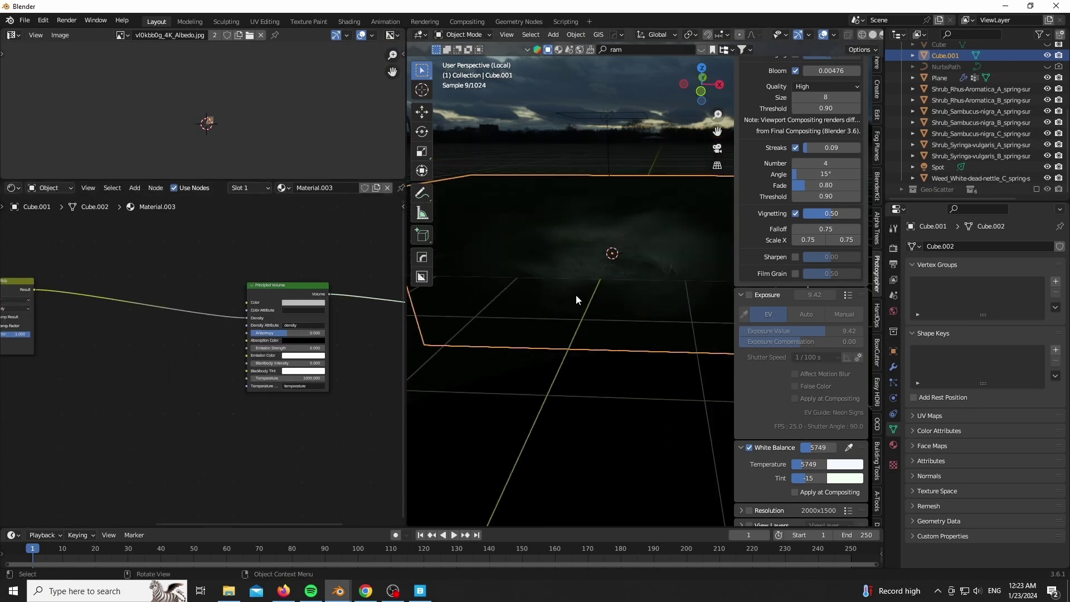
Insert a Math node set to Multiply between the Mix node's result and the Principled Volume's Density
{"action": "scroll", "coordinate": [153, 296], "scroll_direction": "up", "scroll_amount": 4}
{"action": "key", "text": "shift+a"}
{"action": "left_click", "coordinate": [156, 286]}
{"action": "type", "text": "c"}
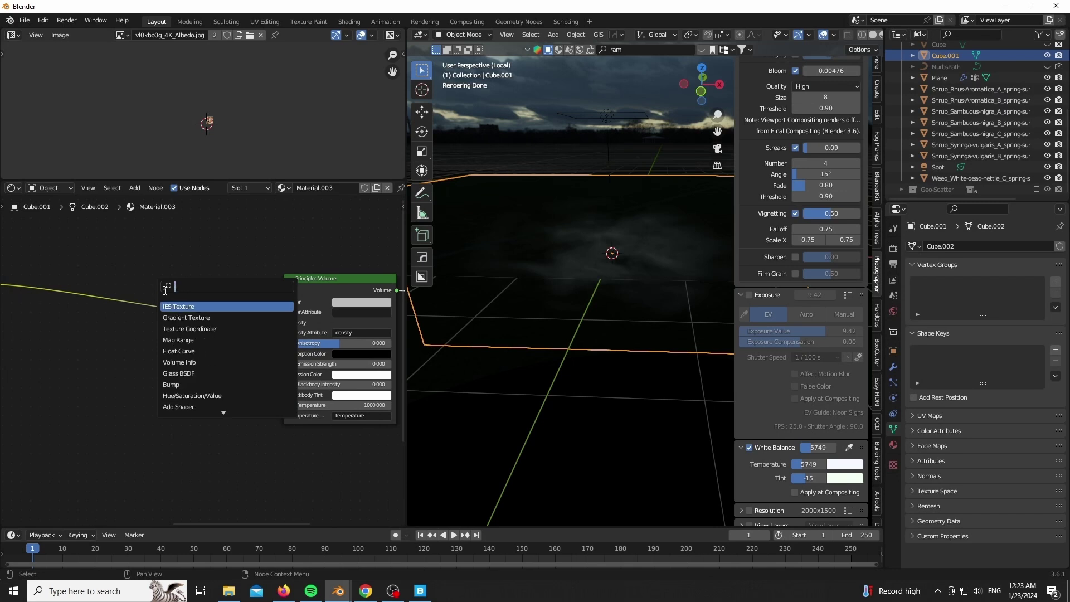
{"action": "key", "text": "Return"}
{"action": "left_click", "coordinate": [142, 248]}
{"action": "left_click", "coordinate": [176, 285]}
{"action": "left_click", "coordinate": [168, 354]}
Select the area light above the cube and raise its power by three stops
{"action": "left_click", "coordinate": [613, 167]}
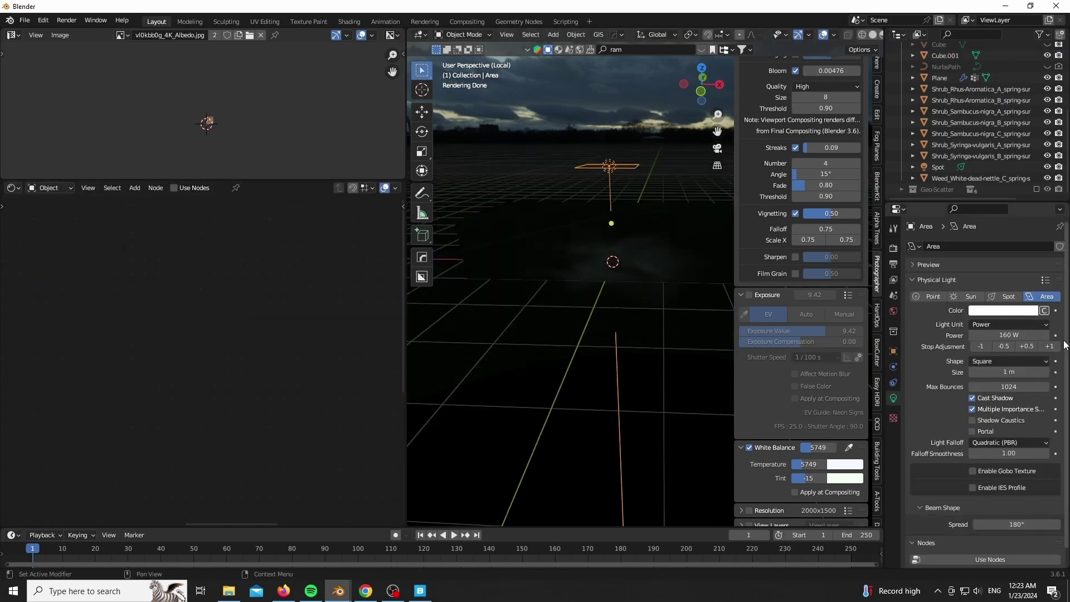
{"action": "left_click", "coordinate": [1052, 347]}
{"action": "left_click", "coordinate": [1050, 346]}
{"action": "left_click", "coordinate": [1050, 346]}
Reselect the fog cube and switch its Noise Texture to 4D
{"action": "middle_click_drag", "start_coordinate": [725, 301], "coordinate": [684, 273]}
{"action": "scroll", "coordinate": [684, 274], "scroll_direction": "up", "scroll_amount": 3}
{"action": "left_click", "coordinate": [677, 276]}
{"action": "scroll", "coordinate": [275, 351], "scroll_direction": "down", "scroll_amount": 3}
{"action": "middle_click_drag", "start_coordinate": [275, 351], "coordinate": [351, 323]}
{"action": "scroll", "coordinate": [352, 323], "scroll_direction": "up", "scroll_amount": 5}
{"action": "left_click_drag", "start_coordinate": [161, 292], "coordinate": [93, 292]}
{"action": "left_click_drag", "start_coordinate": [701, 85], "coordinate": [759, 107]}
{"action": "middle_click_drag", "start_coordinate": [239, 336], "coordinate": [194, 168]}
{"action": "scroll", "coordinate": [194, 169], "scroll_direction": "down", "scroll_amount": 1}
{"action": "left_click", "coordinate": [212, 382]}
{"action": "left_click", "coordinate": [201, 444]}
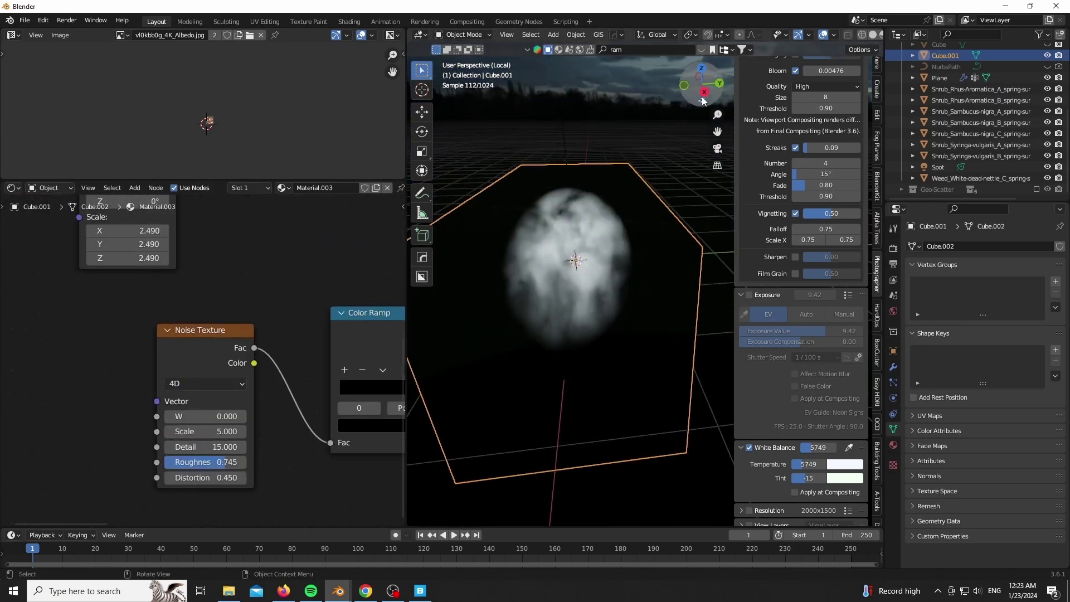
Move the Color Ramp's black stop to position 0.555 to tighten the fog pattern
{"action": "left_click_drag", "start_coordinate": [708, 92], "coordinate": [695, 106]}
{"action": "scroll", "coordinate": [579, 262], "scroll_direction": "down", "scroll_amount": 6}
{"action": "scroll", "coordinate": [569, 270], "scroll_direction": "up", "scroll_amount": 6}
{"action": "scroll", "coordinate": [376, 257], "scroll_direction": "down", "scroll_amount": 2}
{"action": "middle_click_drag", "start_coordinate": [376, 257], "coordinate": [170, 295]}
{"action": "scroll", "coordinate": [175, 318], "scroll_direction": "up", "scroll_amount": 2}
{"action": "left_click_drag", "start_coordinate": [197, 404], "coordinate": [208, 404]}
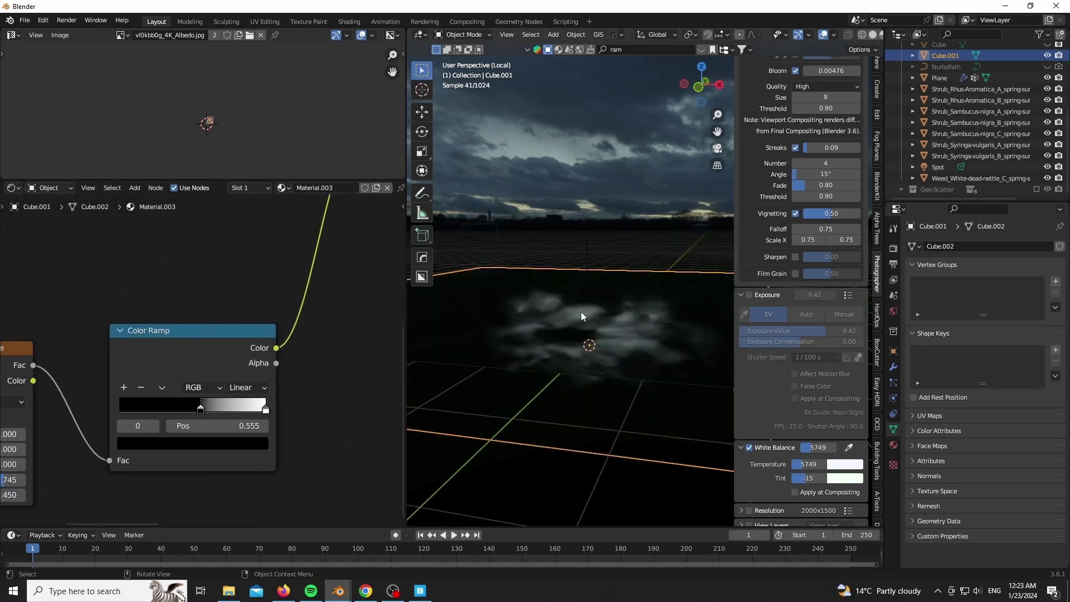
{"action": "middle_click_drag", "start_coordinate": [239, 264], "coordinate": [174, 381]}
{"action": "scroll", "coordinate": [173, 379], "scroll_direction": "down", "scroll_amount": 2}
Leave local view, move the fog cube about 67.2 m along negative Y, and delete the area light
{"action": "left_click_drag", "start_coordinate": [407, 368], "coordinate": [17, 360]}
{"action": "scroll", "coordinate": [561, 333], "scroll_direction": "down", "scroll_amount": 6}
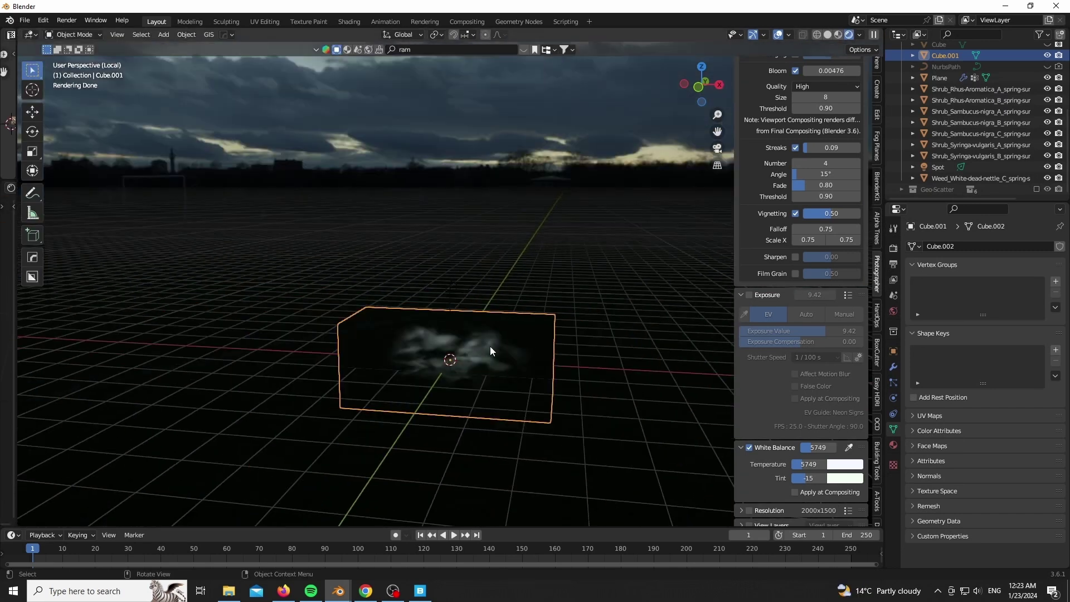
{"action": "key", "text": "KP_Divide"}
{"action": "key", "text": "g"}
{"action": "key", "text": "y"}
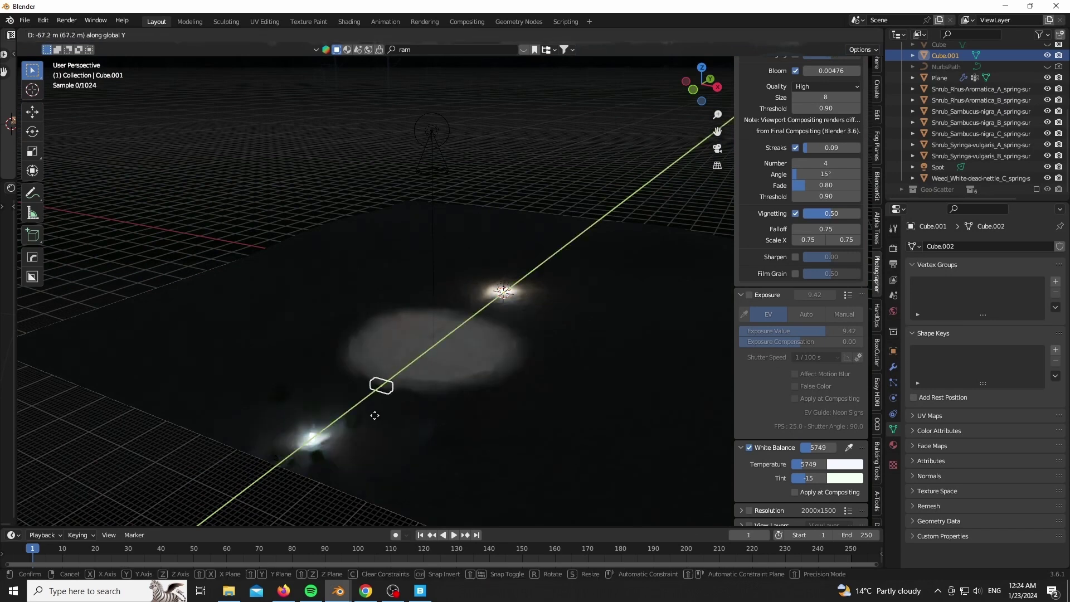
{"action": "left_click", "coordinate": [375, 416]}
{"action": "left_click", "coordinate": [502, 286]}
{"action": "key", "text": "Delete"}
Select the fog cube, then rescale and reposition it near the ram in the camera view
{"action": "left_click", "coordinate": [376, 386]}
{"action": "key", "text": "KP_0"}
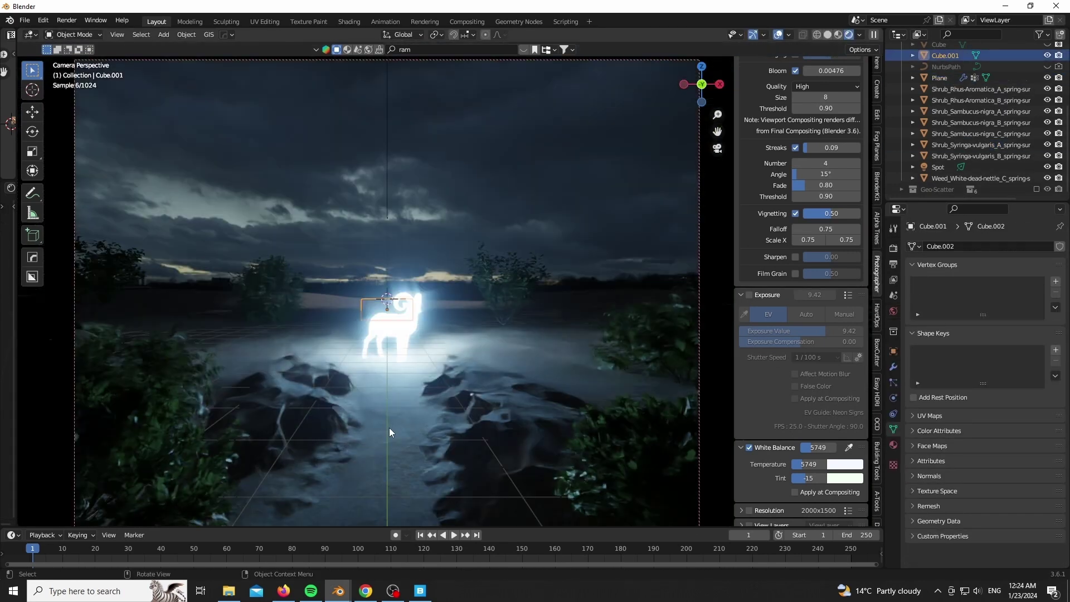
{"action": "key", "text": "s"}
{"action": "left_click", "coordinate": [301, 280]}
{"action": "key", "text": "g"}
{"action": "left_click", "coordinate": [463, 388]}
Move the fog cube along the Y axis, rescale it and shift it beside the ram
{"action": "key", "text": "g"}
{"action": "key", "text": "y"}
{"action": "left_click", "coordinate": [448, 346]}
{"action": "key", "text": "s"}
{"action": "left_click", "coordinate": [234, 346]}
{"action": "key", "text": "g"}
{"action": "left_click", "coordinate": [719, 354]}
Shift the fog cube horizontally by about -3.36 m in X and -2.10 m in Y
{"action": "middle_click_drag", "start_coordinate": [697, 353], "coordinate": [710, 404]}
{"action": "scroll", "coordinate": [458, 438], "scroll_direction": "up", "scroll_amount": 5}
{"action": "key", "text": "g"}
{"action": "key", "text": "shift+z"}
{"action": "left_click", "coordinate": [435, 399]}
Reveal the node editor and set the Principled Volume's Emission Strength to 0.01
{"action": "left_click_drag", "start_coordinate": [16, 375], "coordinate": [391, 371]}
{"action": "middle_click_drag", "start_coordinate": [380, 373], "coordinate": [256, 375]}
{"action": "scroll", "coordinate": [256, 375], "scroll_direction": "up", "scroll_amount": 4}
{"action": "left_click", "coordinate": [263, 247]}
{"action": "type", "text": "0.01"}
{"action": "key", "text": "Return"}
{"action": "scroll", "coordinate": [263, 246], "scroll_direction": "down", "scroll_amount": 5}
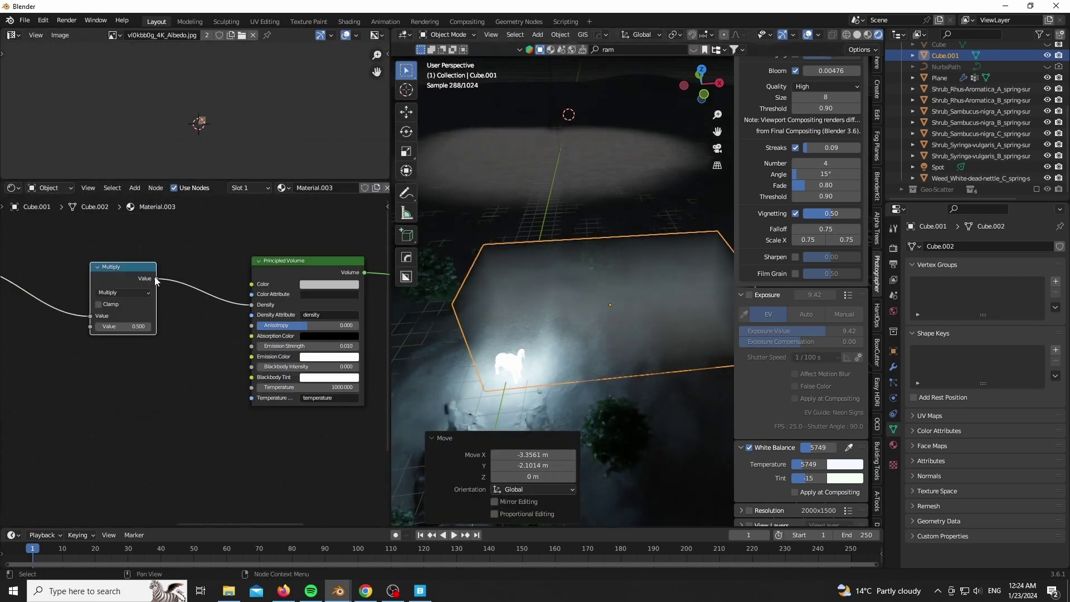
Link the Multiply output to Emission Strength as well and set the Multiply value to 1.000
{"action": "scroll", "coordinate": [619, 305], "scroll_direction": "up", "scroll_amount": 3}
{"action": "key", "text": "KP_0"}
{"action": "scroll", "coordinate": [696, 240], "scroll_direction": "up", "scroll_amount": 6}
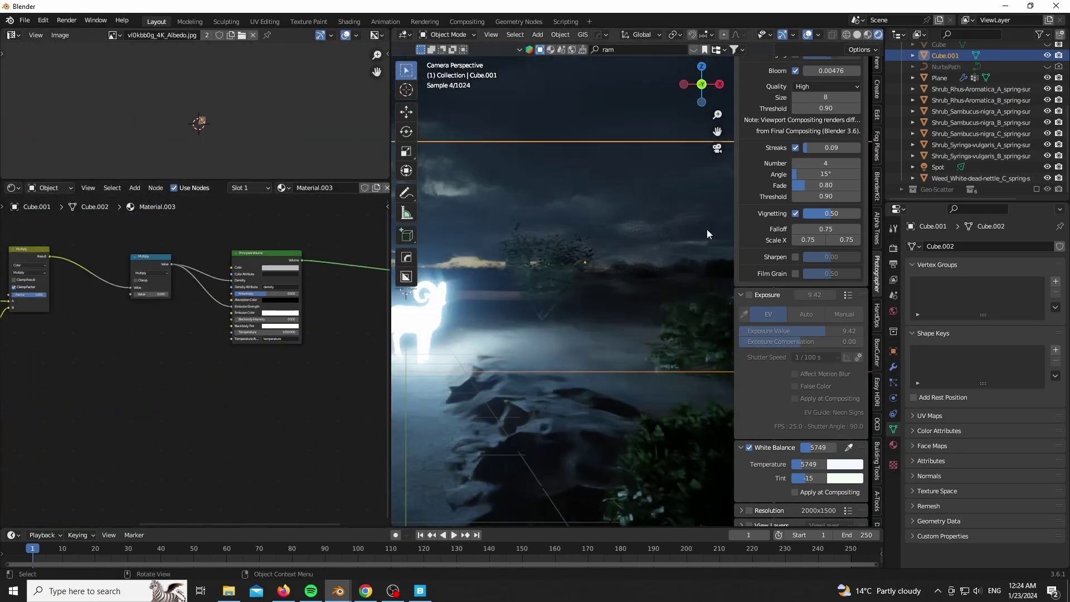
{"action": "scroll", "coordinate": [133, 312], "scroll_direction": "up", "scroll_amount": 4}
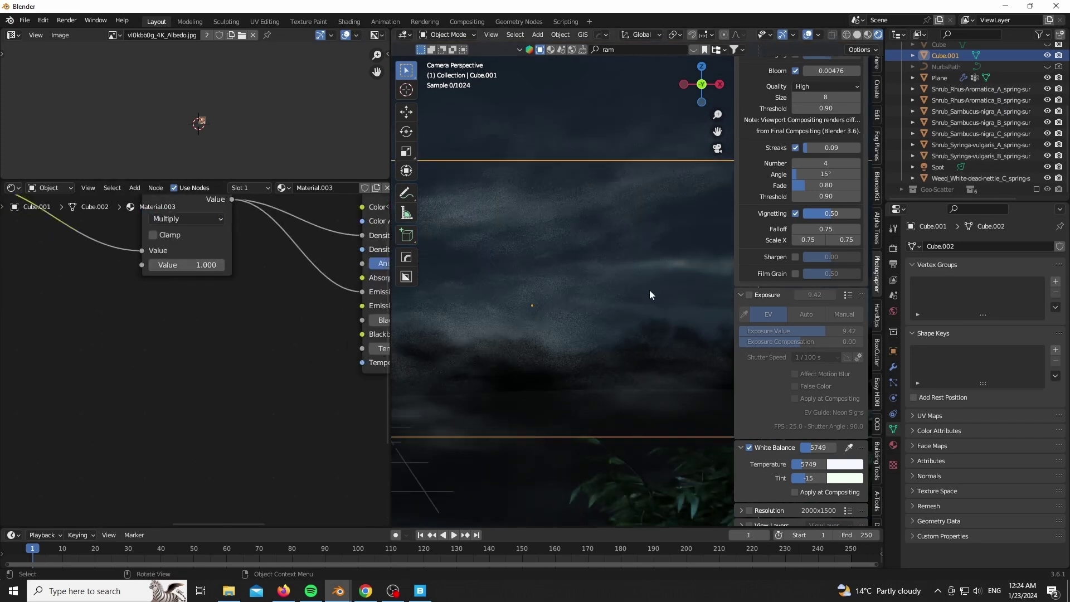
{"action": "left_click", "coordinate": [220, 268]}
{"action": "left_click", "coordinate": [220, 268]}
{"action": "left_click", "coordinate": [220, 268]}
Scale the fog cube up uniformly by a factor of 1.488
{"action": "scroll", "coordinate": [650, 292], "scroll_direction": "down", "scroll_amount": 6}
{"action": "key", "text": "s"}
{"action": "left_click", "coordinate": [722, 411]}
Set the Principled Volume's Emission Color to a light blue
{"action": "middle_click_drag", "start_coordinate": [351, 246], "coordinate": [166, 332]}
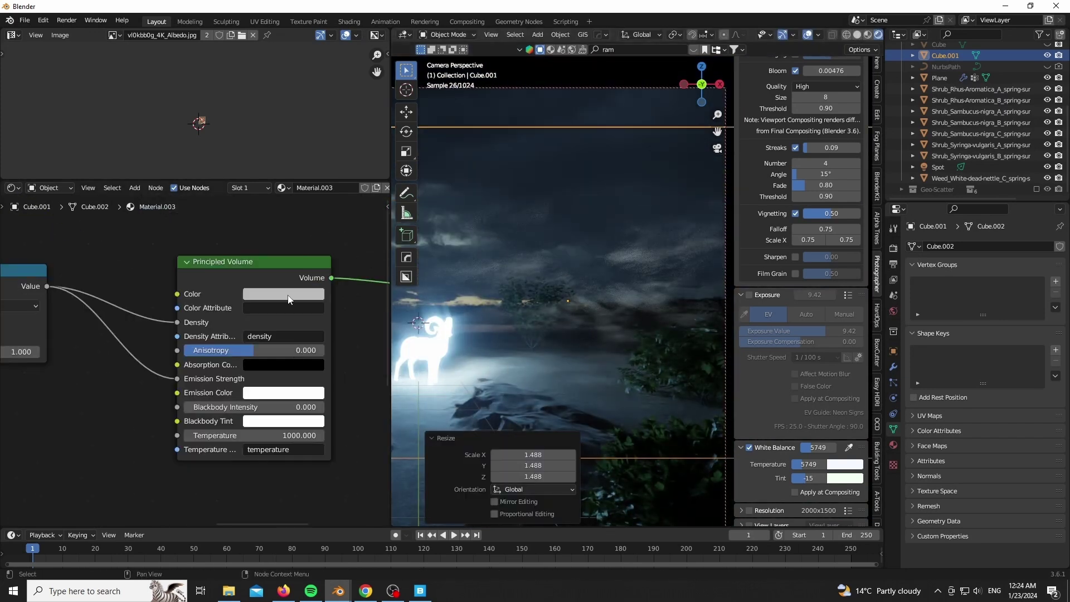
{"action": "left_click", "coordinate": [282, 388]}
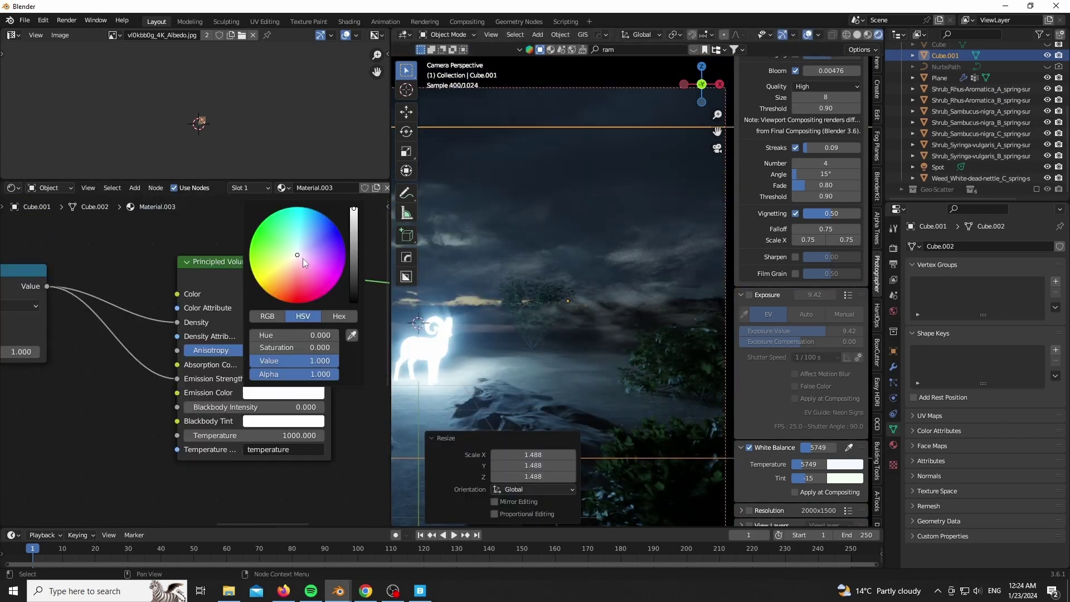
{"action": "left_click_drag", "start_coordinate": [306, 255], "coordinate": [304, 241]}
{"action": "scroll", "coordinate": [633, 280], "scroll_direction": "up", "scroll_amount": 4}
{"action": "scroll", "coordinate": [633, 281], "scroll_direction": "down", "scroll_amount": 7}
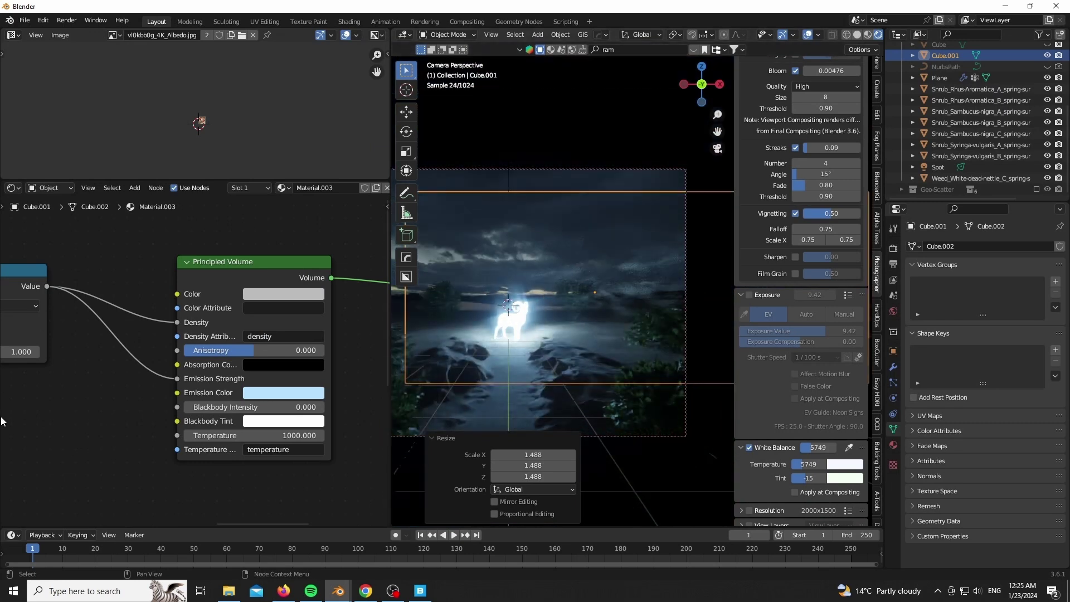
Enlarge the fog cube further and move it by -2.4665 m in X and -1.7908 m in Z
{"action": "key", "text": "s"}
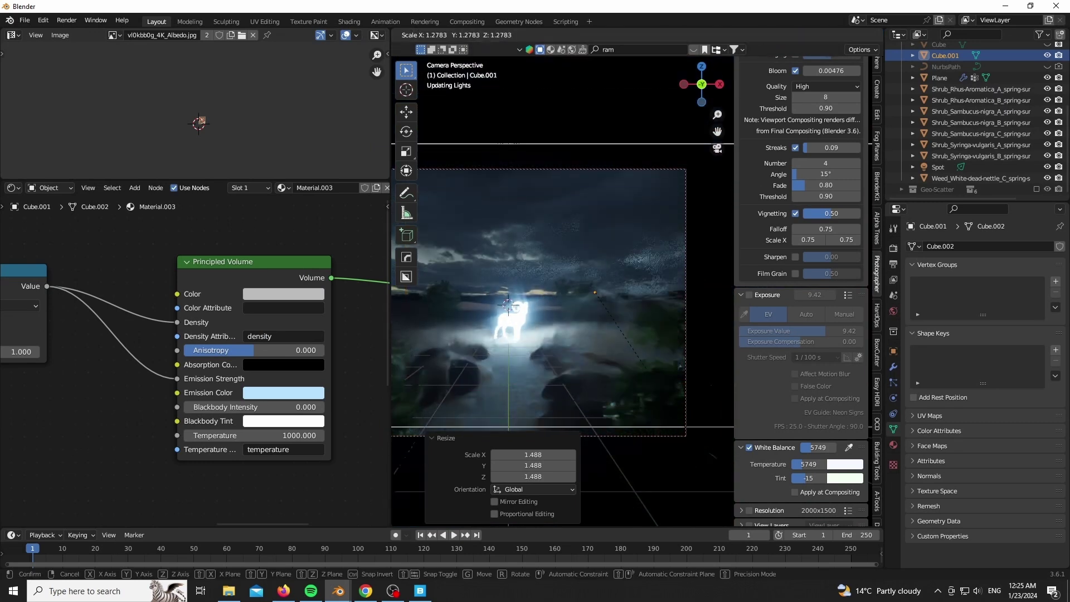
{"action": "left_click", "coordinate": [712, 462]}
{"action": "key", "text": "g"}
{"action": "left_click", "coordinate": [671, 492]}
Duplicate the fog cube along negative X to the other side of the ram
{"action": "scroll", "coordinate": [679, 356], "scroll_direction": "down", "scroll_amount": 1}
{"action": "key", "text": "shift+d"}
{"action": "key", "text": "x"}
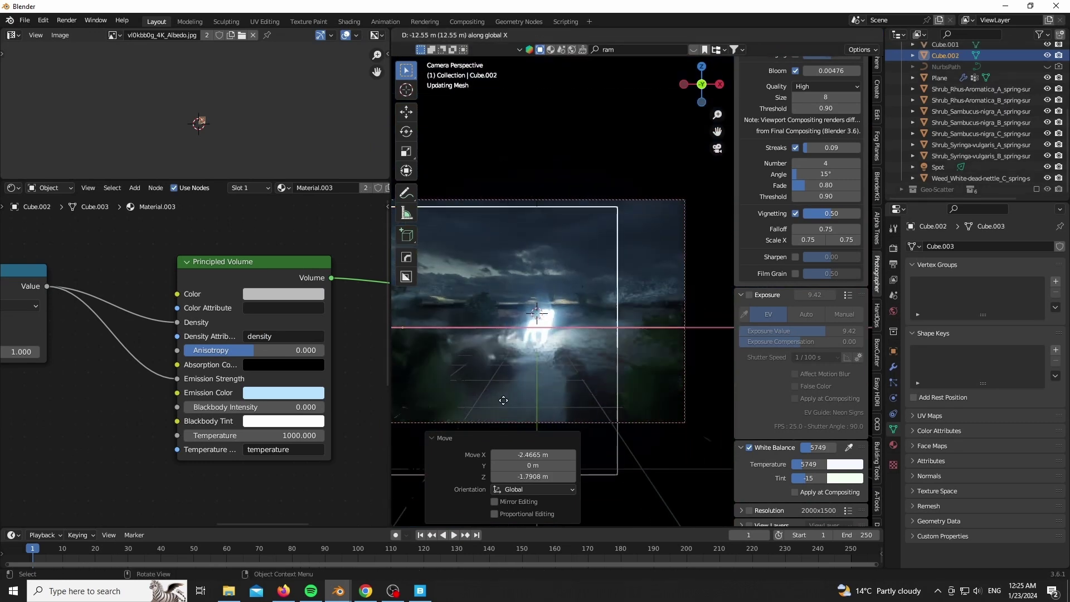
{"action": "left_click", "coordinate": [472, 368]}
{"action": "middle_click_drag", "start_coordinate": [474, 356], "coordinate": [571, 332], "text": "shift"}
{"action": "scroll", "coordinate": [571, 332], "scroll_direction": "down", "scroll_amount": 1}
Make two more fog cube copies, offset 10.023 m X and -1.1191 m Z, and -8.1256 m X and 2.7247 m Z
{"action": "key", "text": "shift+d"}
{"action": "left_click", "coordinate": [569, 351]}
{"action": "key", "text": "shift+d"}
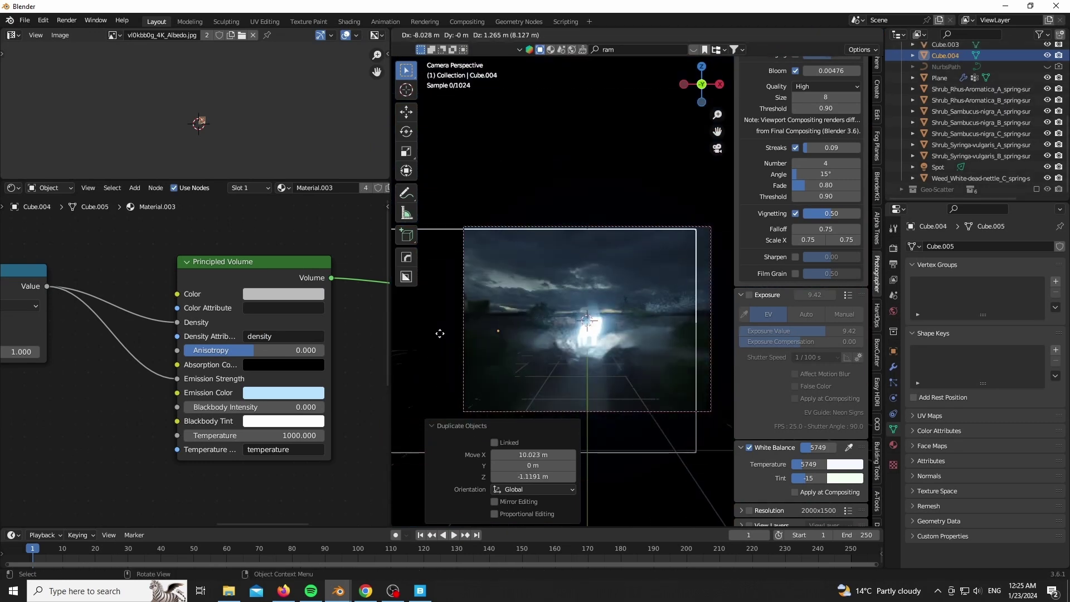
{"action": "left_click", "coordinate": [436, 316]}
{"action": "scroll", "coordinate": [659, 335], "scroll_direction": "up", "scroll_amount": 6}
{"action": "scroll", "coordinate": [566, 310], "scroll_direction": "down", "scroll_amount": 5}
{"action": "scroll", "coordinate": [566, 310], "scroll_direction": "down", "scroll_amount": 2}
{"action": "scroll", "coordinate": [491, 317], "scroll_direction": "up", "scroll_amount": 2}
Widen the viewport, re-enable the Geo-Scatter collection and hide the viewport overlays
{"action": "left_click_drag", "start_coordinate": [391, 329], "coordinate": [17, 324]}
{"action": "scroll", "coordinate": [457, 316], "scroll_direction": "down", "scroll_amount": 1}
{"action": "middle_click_drag", "start_coordinate": [555, 298], "coordinate": [604, 306], "text": "shift"}
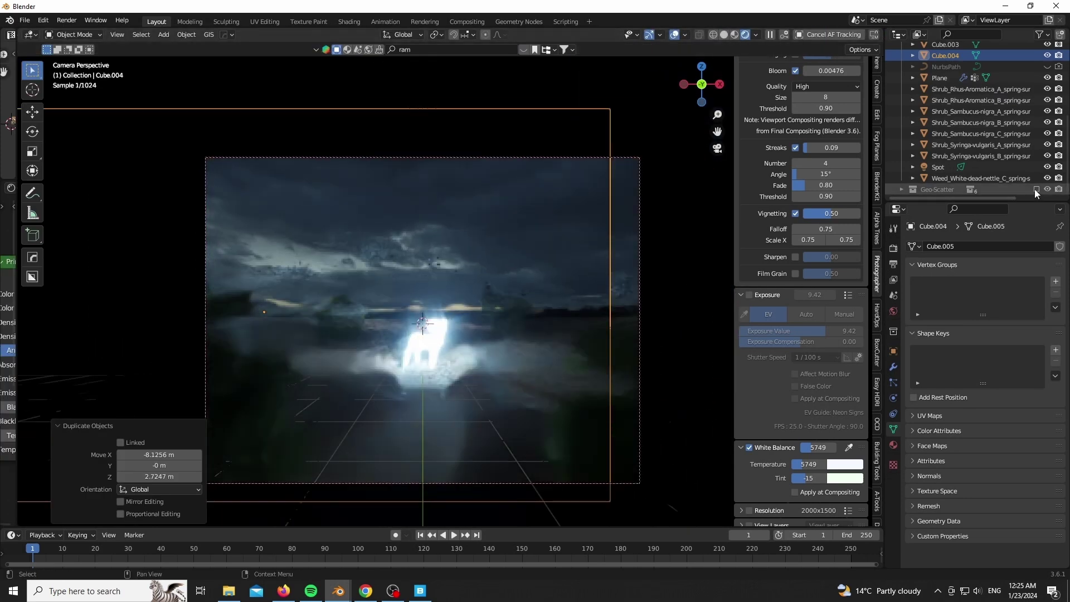
{"action": "scroll", "coordinate": [417, 386], "scroll_direction": "up", "scroll_amount": 1}
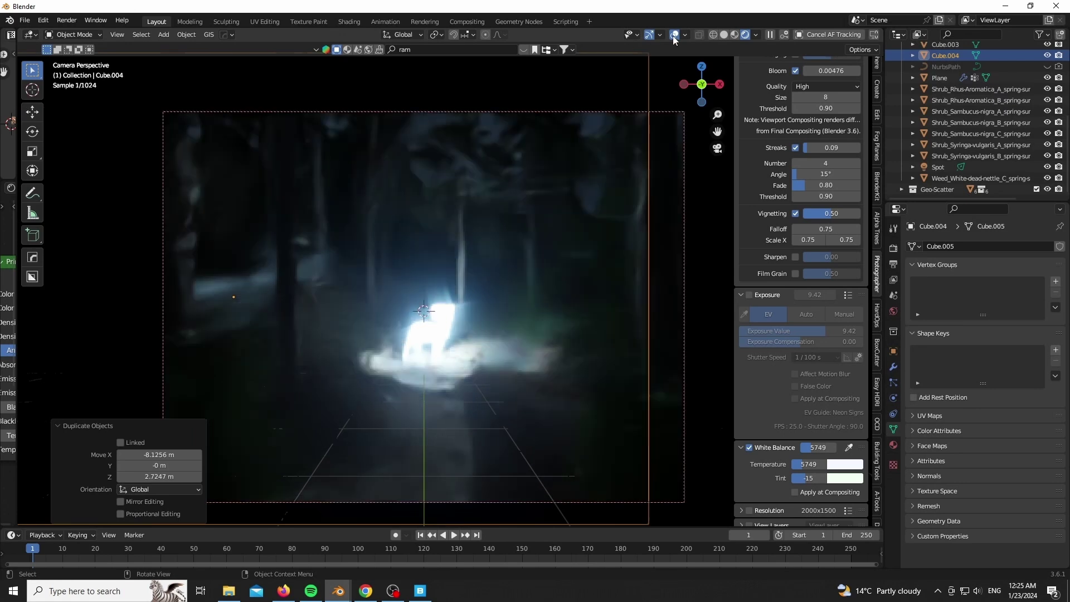
{"action": "left_click", "coordinate": [674, 34]}
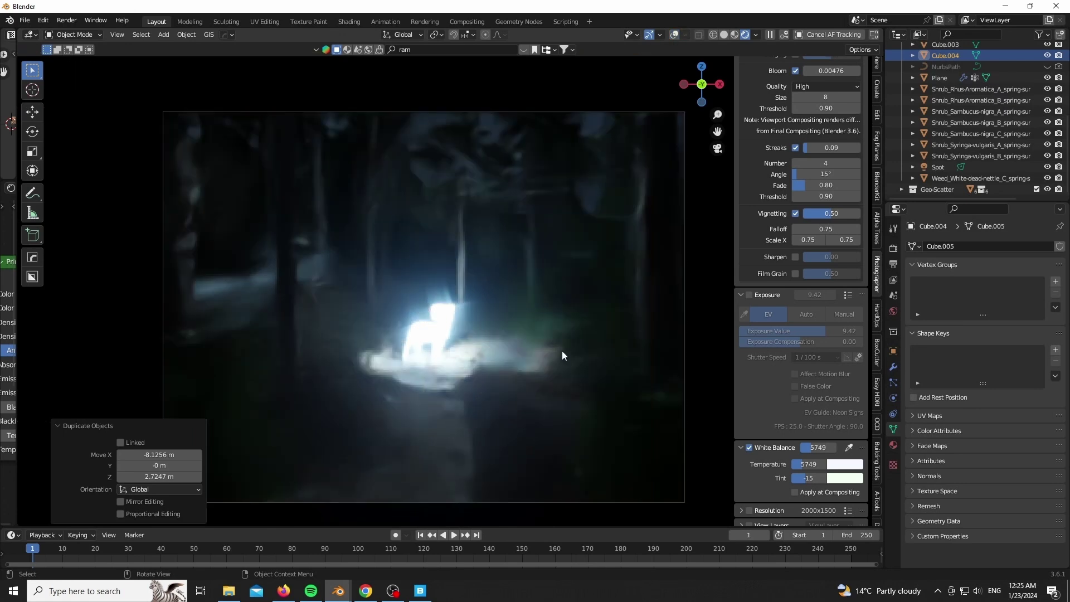
Open the render Color Management settings, try the High Contrast look and switch the view transform to AgX
{"action": "key", "text": "n"}
{"action": "left_click", "coordinate": [893, 247]}
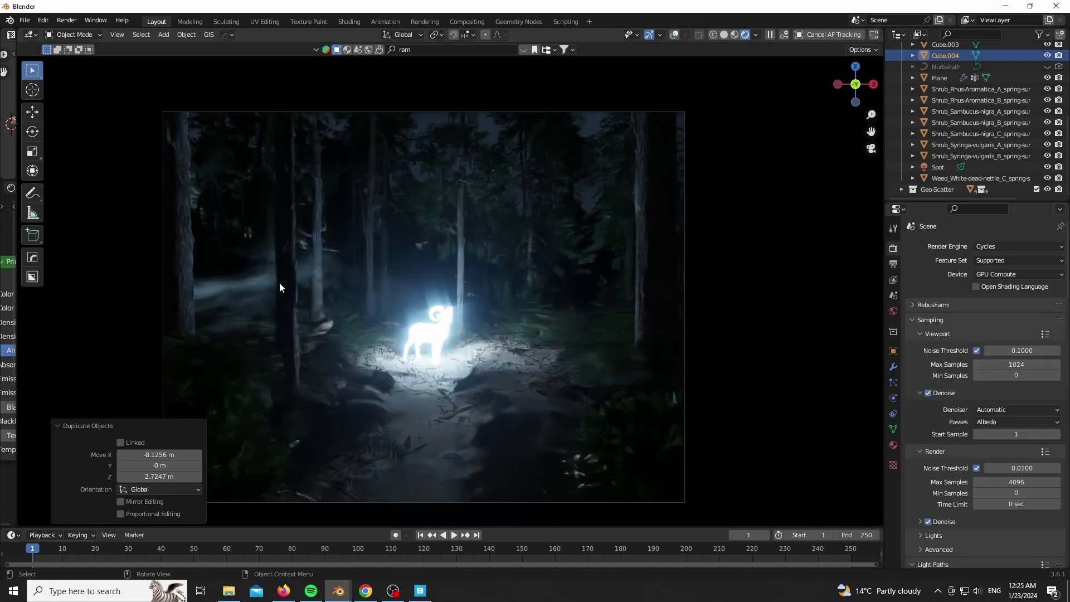
{"action": "scroll", "coordinate": [945, 516], "scroll_direction": "down", "scroll_amount": 10}
{"action": "left_click", "coordinate": [943, 560]}
{"action": "scroll", "coordinate": [936, 533], "scroll_direction": "down", "scroll_amount": 5}
{"action": "left_click", "coordinate": [988, 503]}
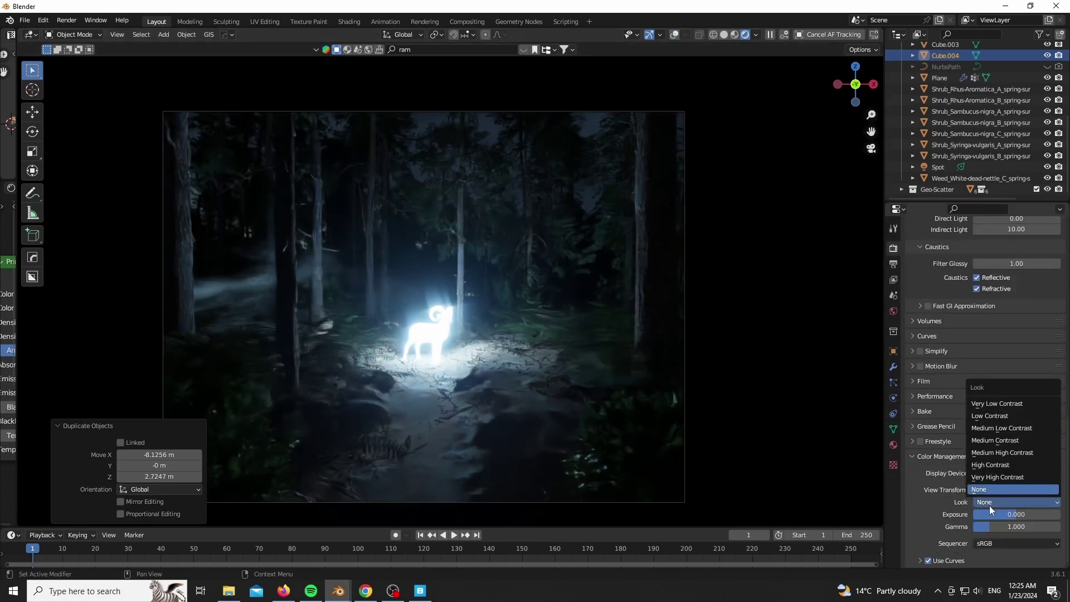
{"action": "left_click", "coordinate": [994, 465]}
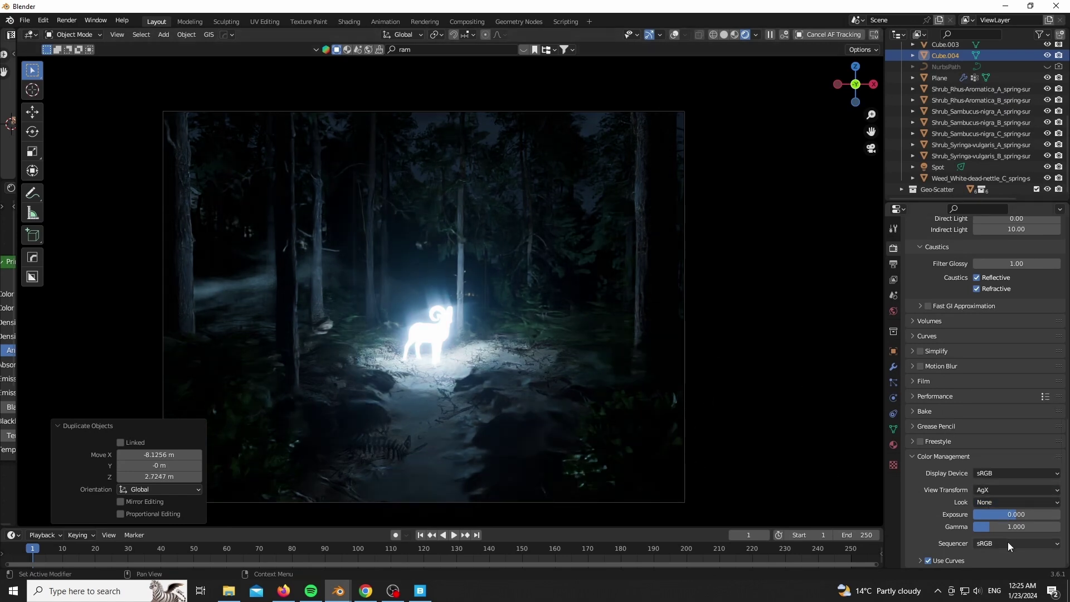
Set the color management Look to Punchy and the Exposure to 0.881
{"action": "left_click", "coordinate": [999, 501]}
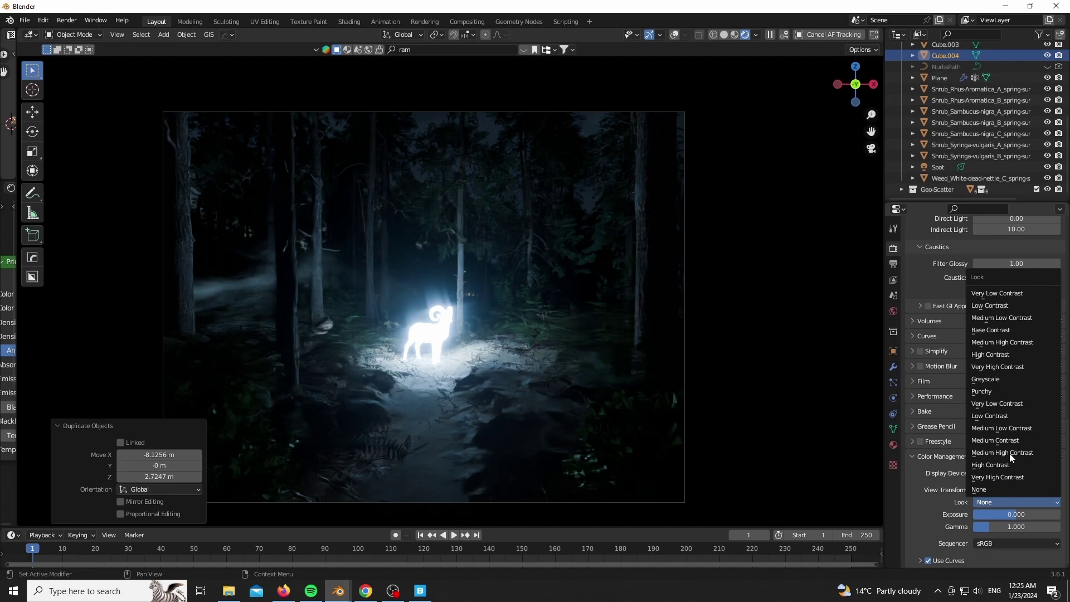
{"action": "left_click", "coordinate": [1008, 392]}
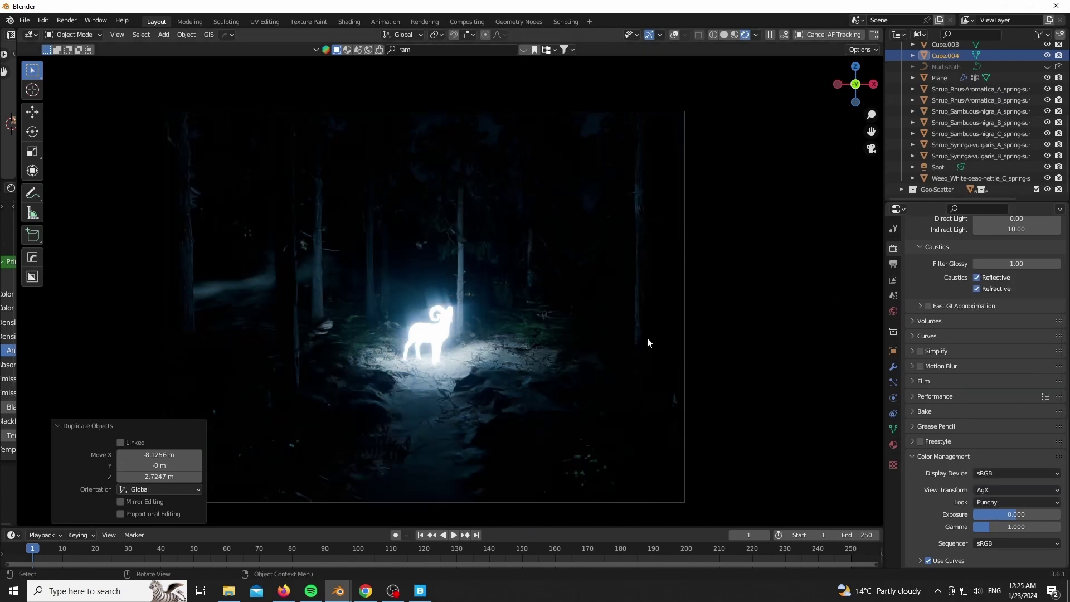
{"action": "mouse_move", "coordinate": [1015, 514]}
{"action": "left_mouse_down"}
{"action": "mouse_move", "coordinate": [1025, 514]}
{"action": "mouse_move", "coordinate": [1016, 514]}
{"action": "left_mouse_up"}
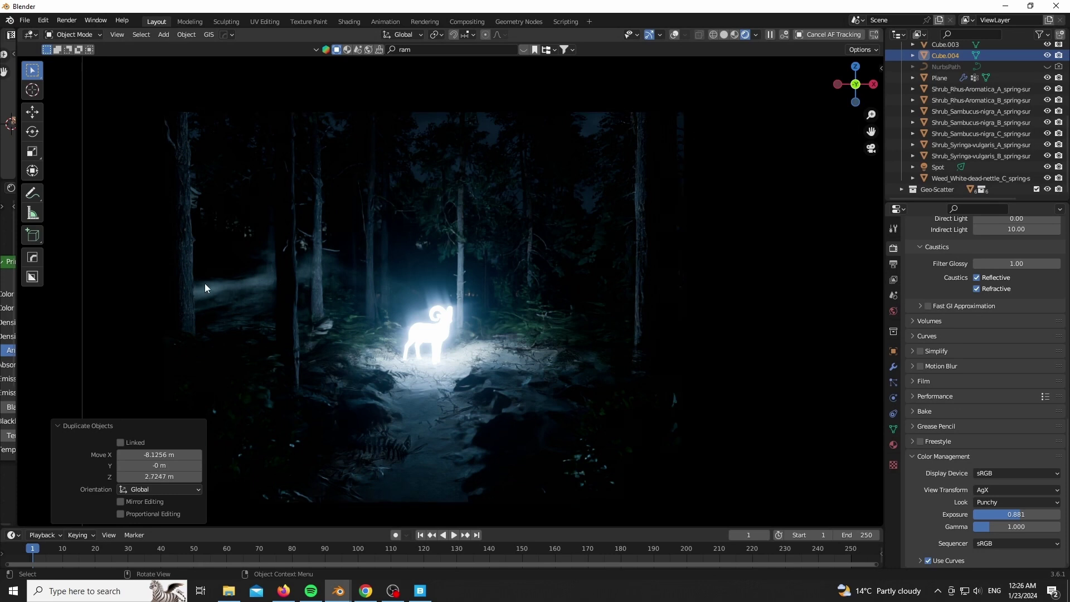
Set the maximum Volume light bounces to 2 and check the fog with the viewport overlays briefly shown
{"action": "scroll", "coordinate": [191, 280], "scroll_direction": "up", "scroll_amount": 5}
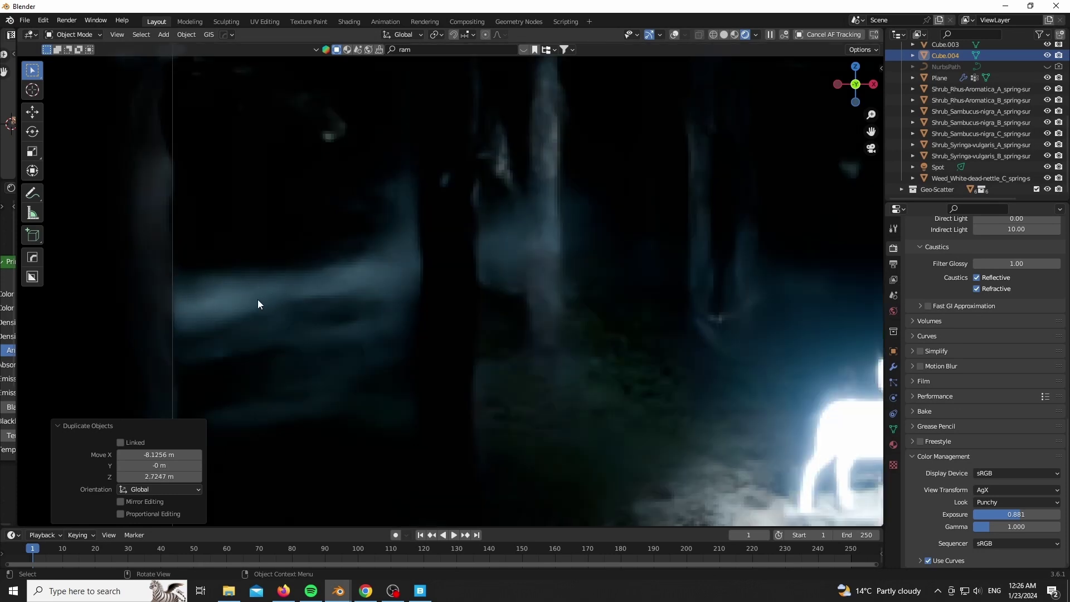
{"action": "scroll", "coordinate": [257, 300], "scroll_direction": "down", "scroll_amount": 5}
{"action": "scroll", "coordinate": [356, 411], "scroll_direction": "up", "scroll_amount": 1}
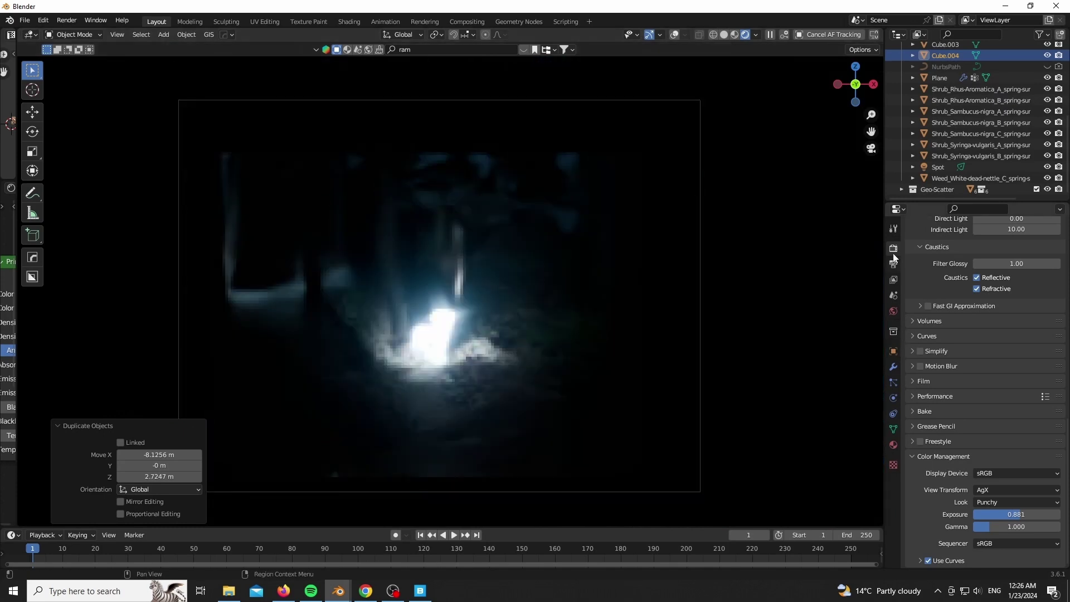
{"action": "scroll", "coordinate": [924, 316], "scroll_direction": "up", "scroll_amount": 4}
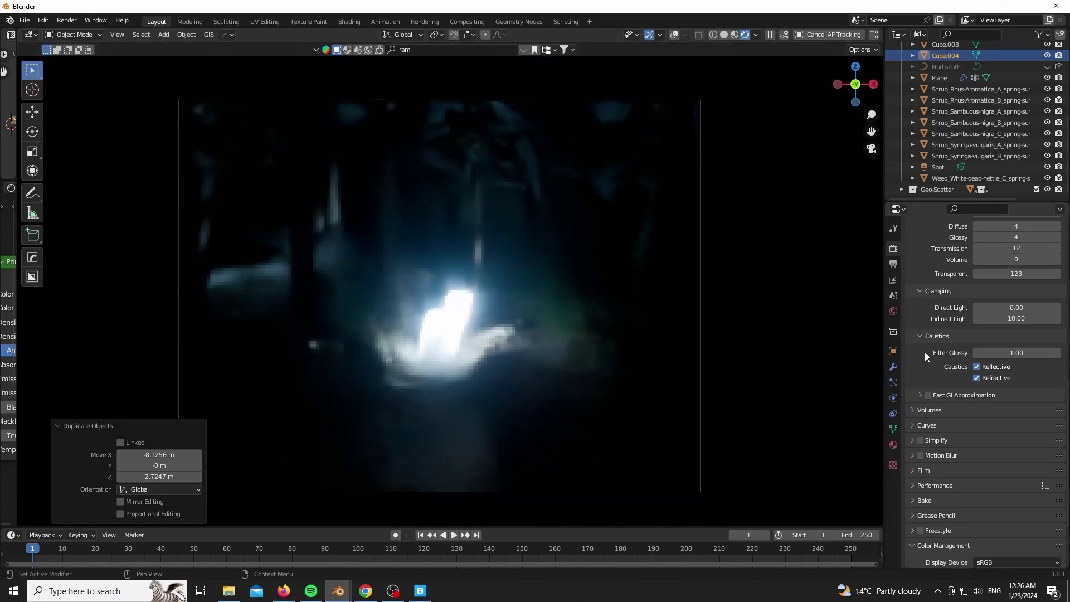
{"action": "scroll", "coordinate": [917, 394], "scroll_direction": "up", "scroll_amount": 6}
{"action": "left_click", "coordinate": [927, 287]}
{"action": "scroll", "coordinate": [932, 368], "scroll_direction": "down", "scroll_amount": 1}
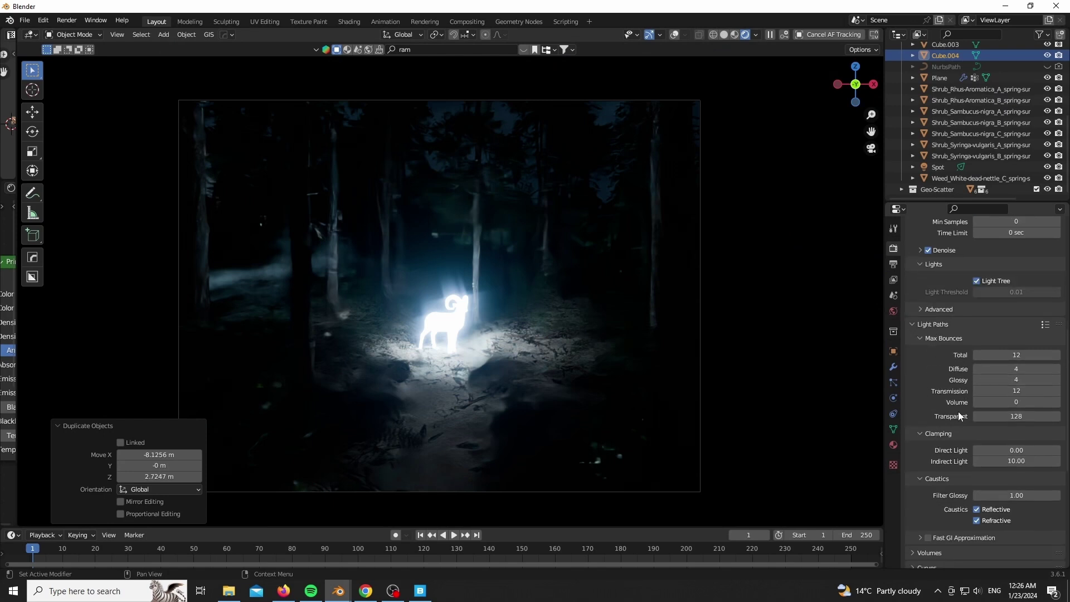
{"action": "left_click_drag", "start_coordinate": [1043, 402], "coordinate": [1043, 401]}
{"action": "left_click", "coordinate": [675, 34]}
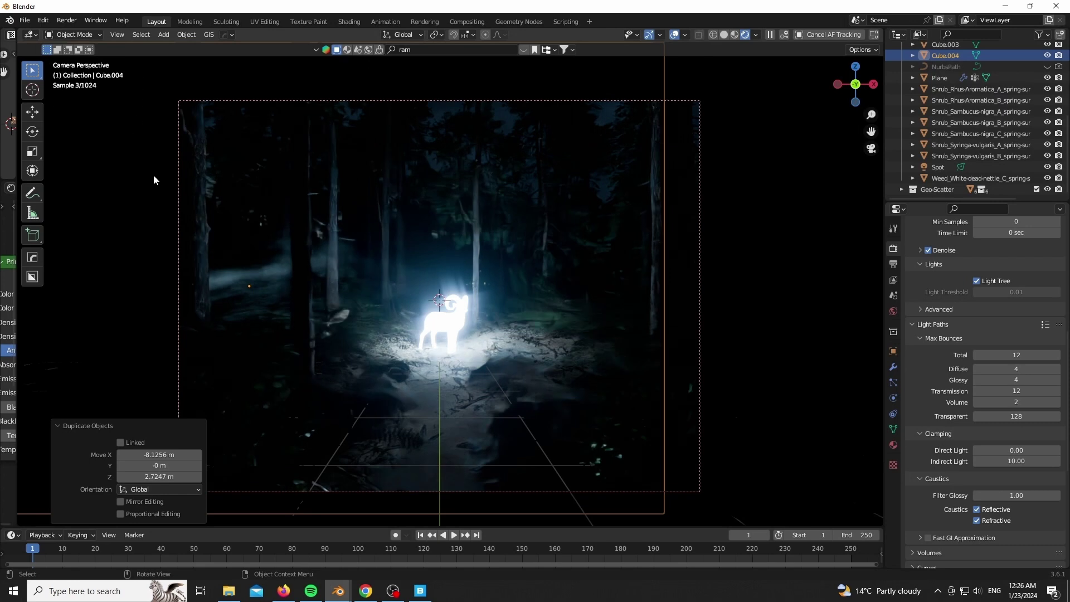
{"action": "left_click", "coordinate": [673, 35]}
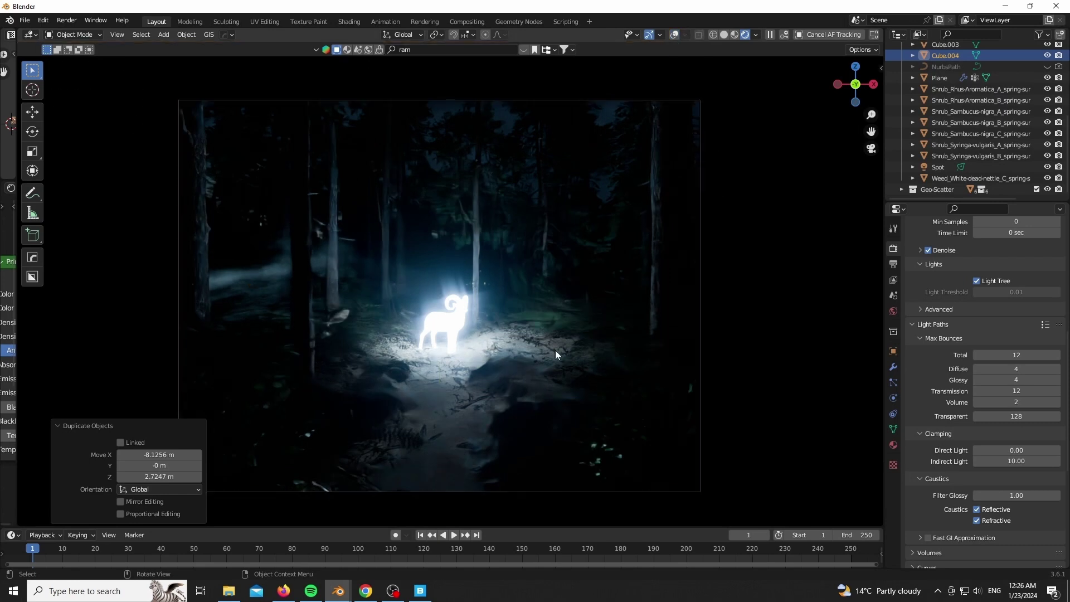